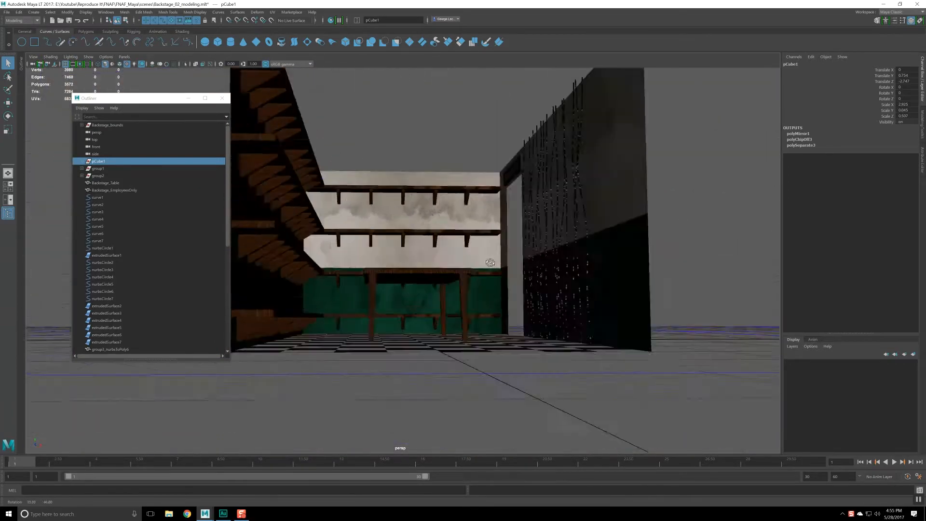
Step: Look through the scene's object list in the Outliner and close the Outliner
left_click_drag(169, 100, 135, 84)
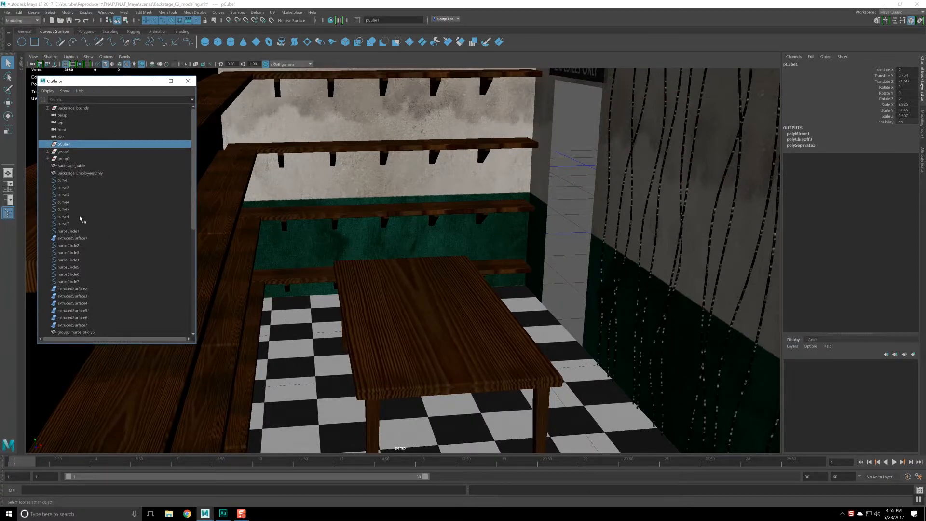
scroll(86, 285, "down", 9)
scroll(114, 258, "up", 9)
middle_click_drag(617, 215, 374, 245, "alt")
left_click(188, 81)
left_click_drag(375, 244, 383, 249, "alt")
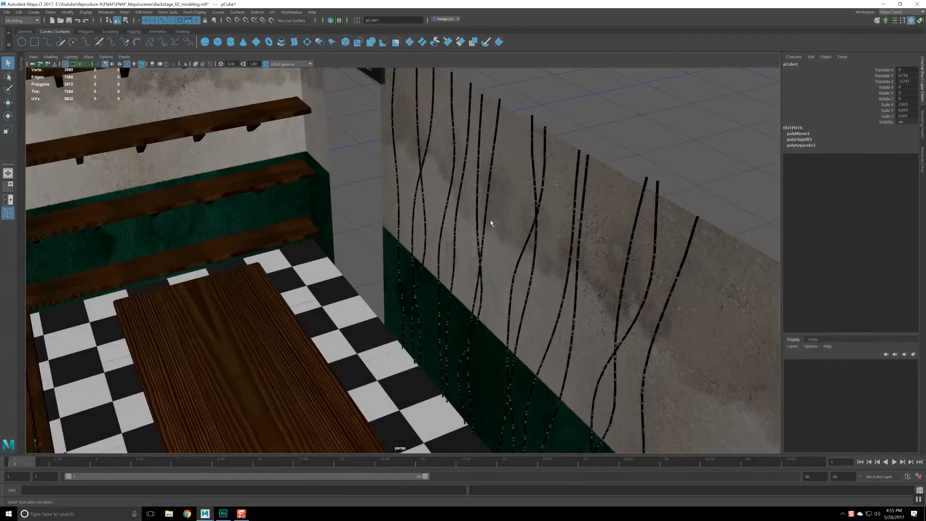
Step: Open the UV Editor and display the UV layout of the wires mesh on the wall
left_click(466, 140)
scroll(553, 248, "up", 3)
scroll(547, 238, "down", 5)
left_click(600, 159)
left_click_drag(601, 161, 486, 262, "alt")
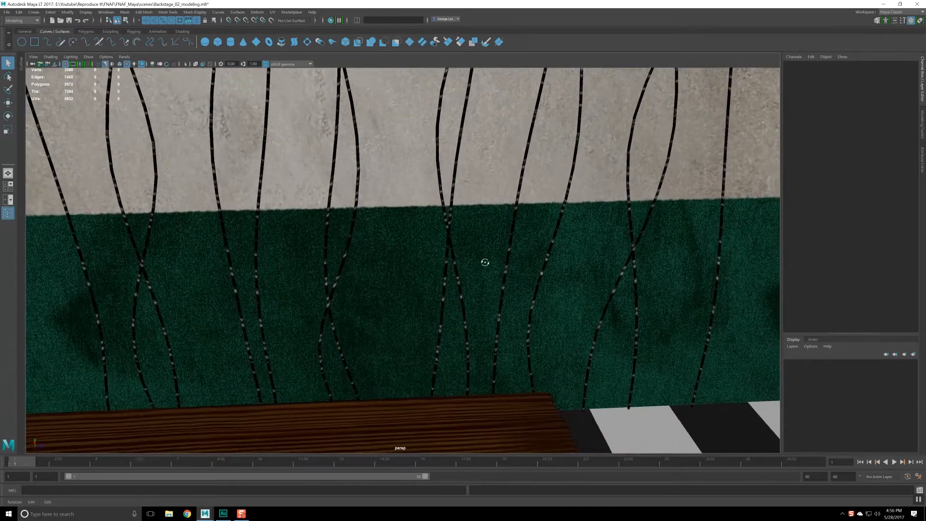
left_click(110, 15)
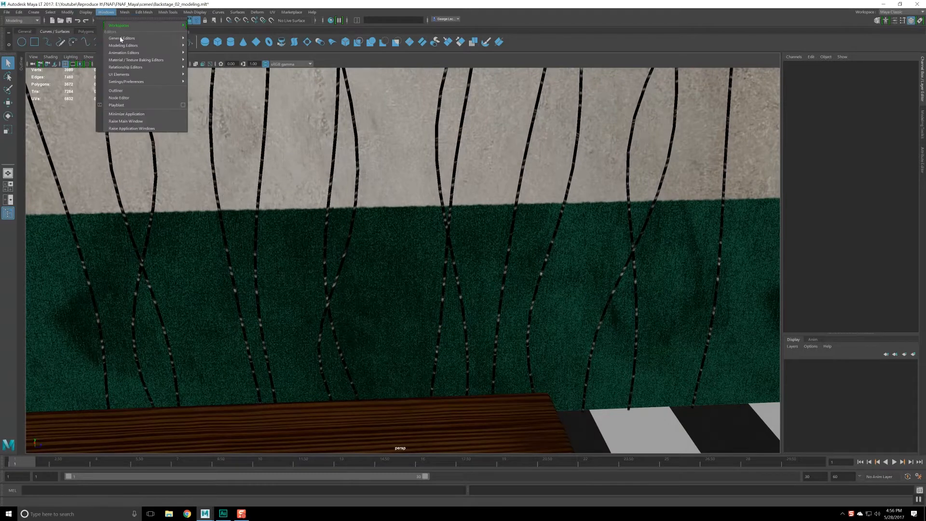
mouse_move(146, 47)
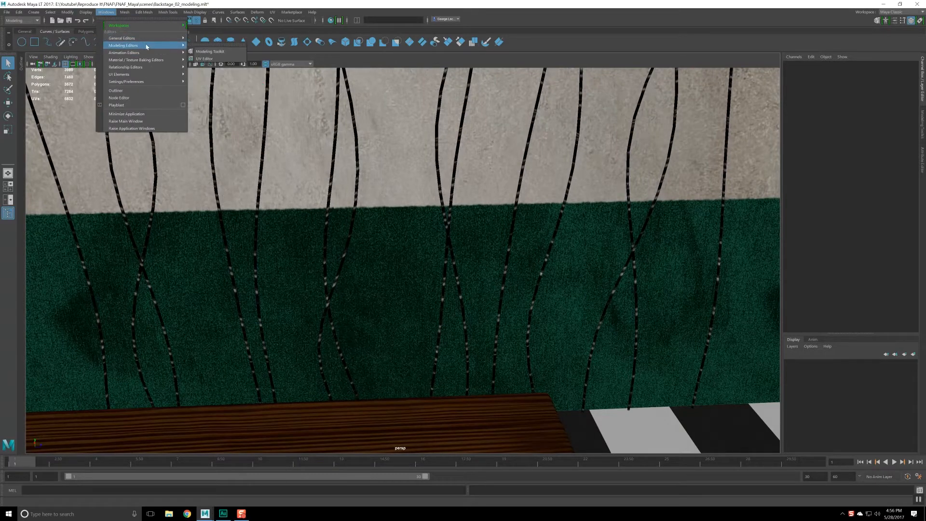
left_click(205, 58)
left_click(509, 217)
scroll(287, 232, "up", 1)
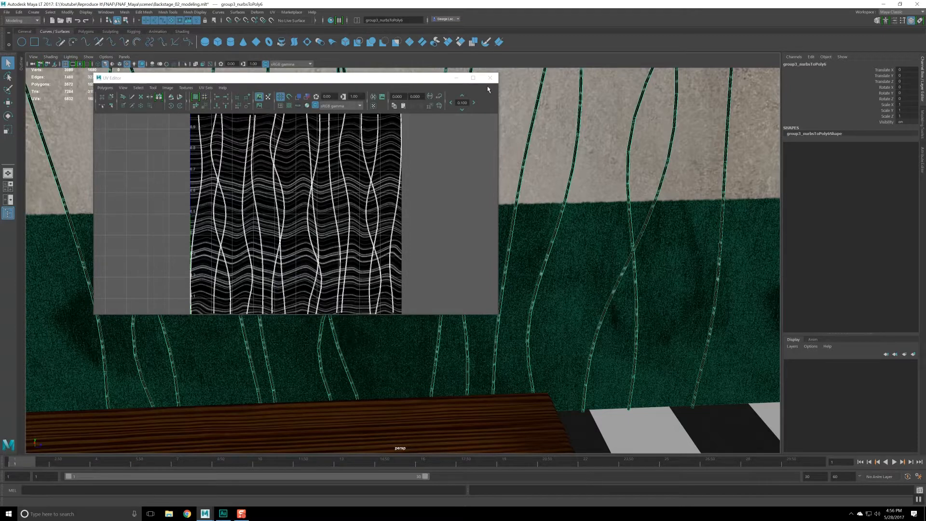
Step: Select seven of the wires' UV shells, spread across the texture, and flip their UVs
scroll(310, 233, "down", 5)
scroll(307, 236, "up", 5)
right_click_drag(309, 189, 289, 189)
left_click(315, 179)
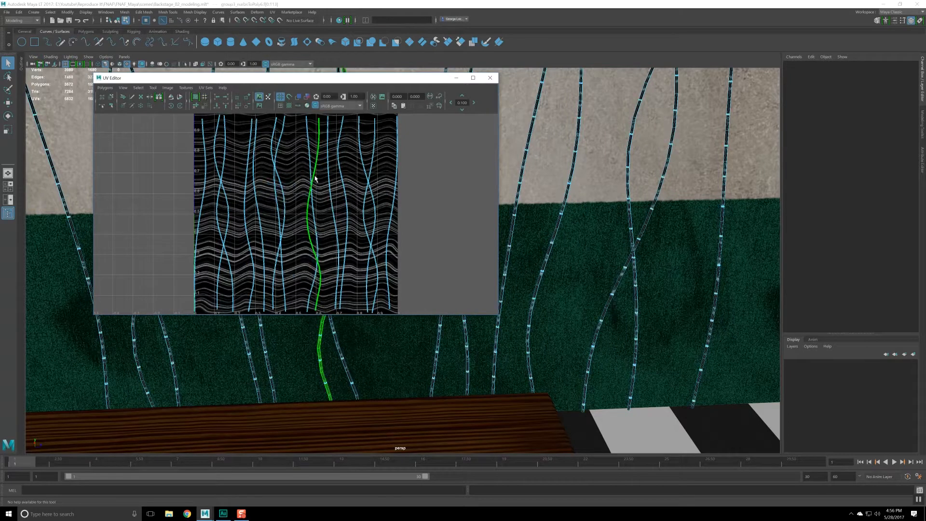
left_click(314, 178)
left_click(273, 154, "shift")
left_click(258, 167, "shift")
left_click(223, 165, "shift")
left_click(205, 207, "shift")
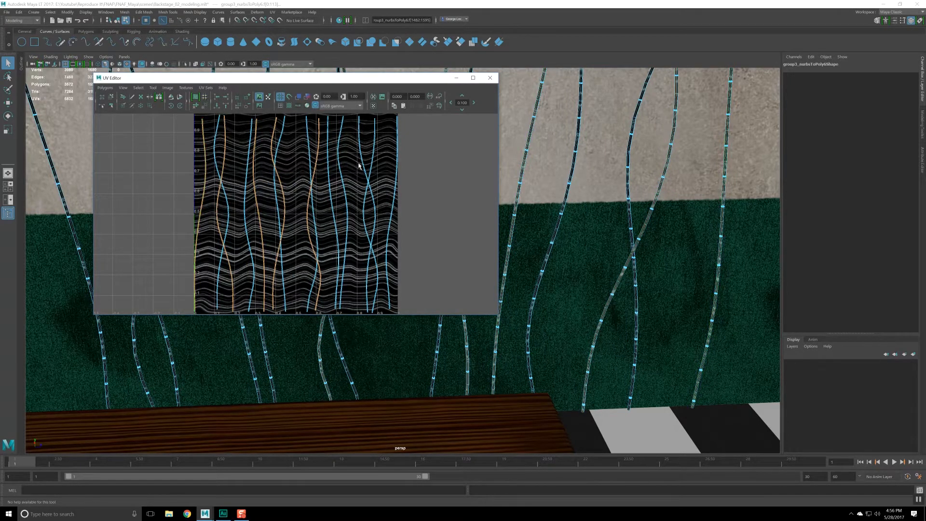
left_click(341, 169, "shift")
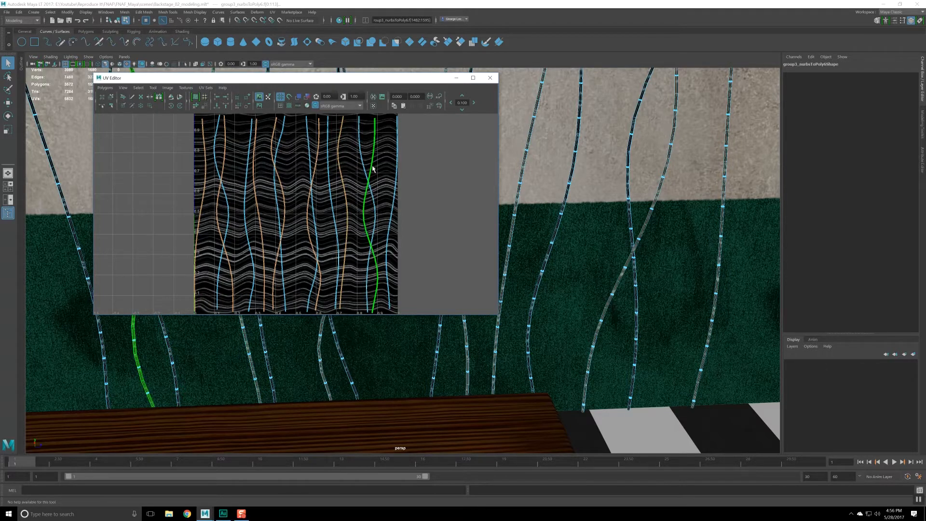
left_click(373, 168, "shift")
right_click(375, 168, "shift")
right_click_drag(376, 168, 362, 143, "shift")
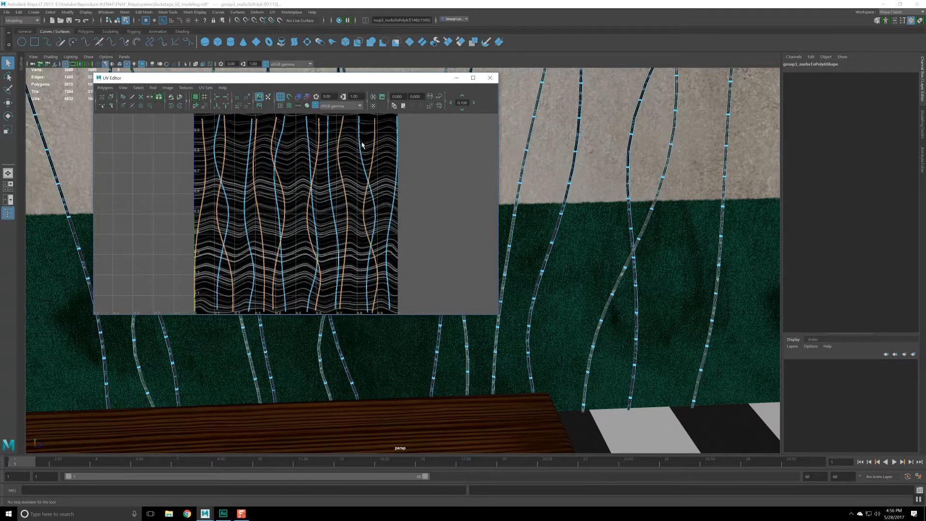
left_click(180, 98)
Step: Return from component to object selection mode with nothing selected and save the scene
left_click_drag(358, 78, 278, 141)
scroll(614, 323, "down", 4)
left_click_drag(614, 323, 557, 370, "alt")
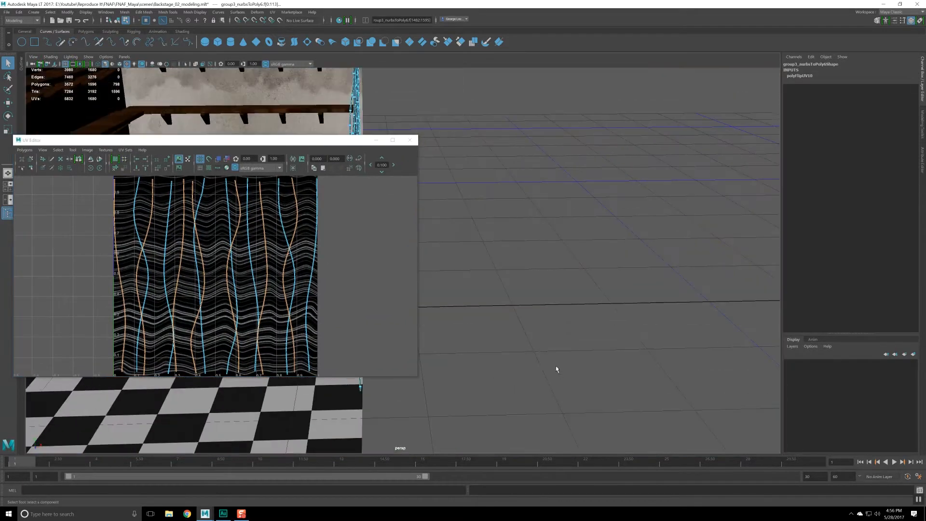
scroll(557, 370, "down", 3)
middle_click_drag(402, 330, 422, 333, "alt")
left_click_drag(321, 143, 135, 160)
left_click_drag(390, 205, 420, 212, "alt")
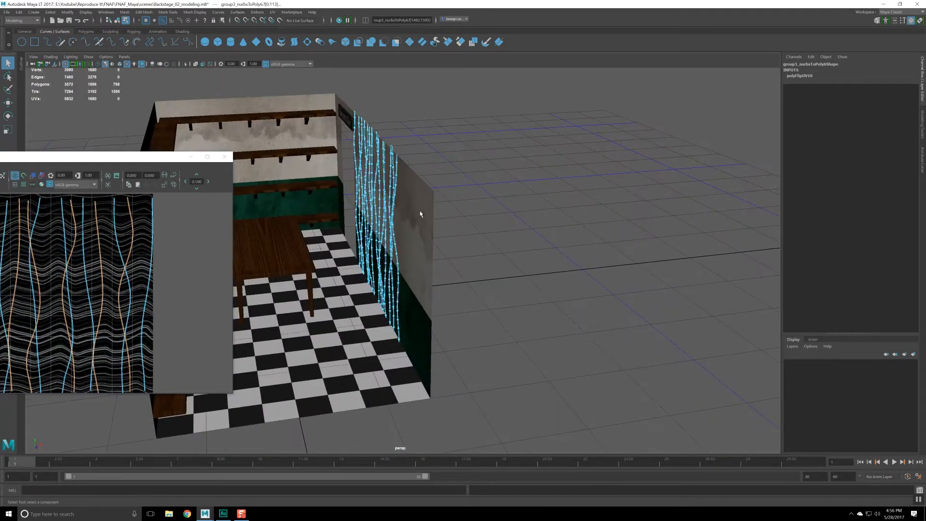
key("F8")
left_click(463, 209)
scroll(466, 252, "up", 5)
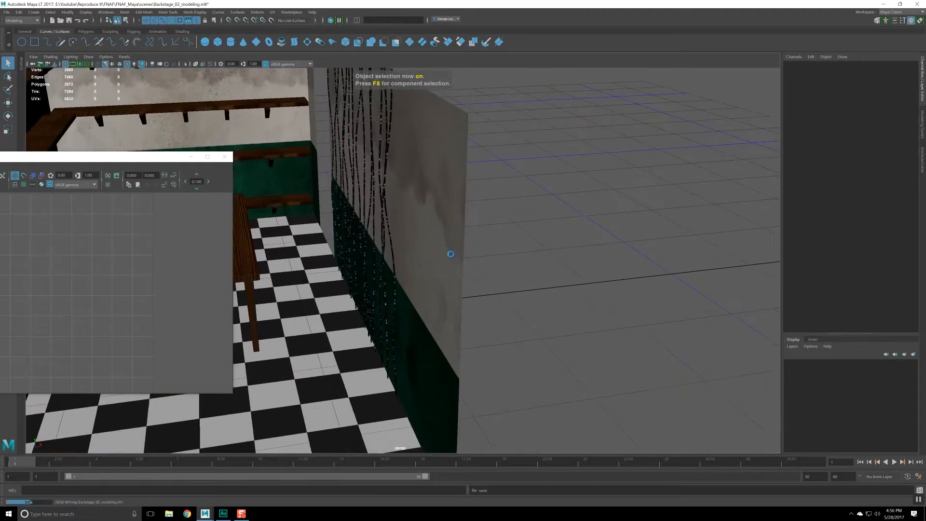
Step: Examine how the texture sits on the wires along the wall from several angles and distances
left_click_drag(451, 253, 433, 264, "alt")
middle_click_drag(434, 264, 497, 311, "alt")
left_click_drag(497, 311, 452, 255, "alt")
scroll(468, 254, "up", 5)
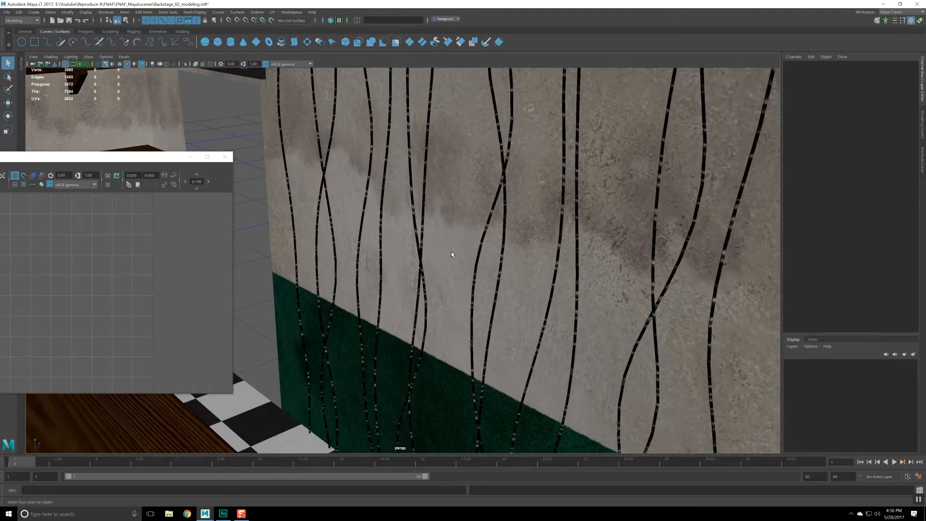
left_click(504, 173)
left_click(502, 168)
scroll(502, 231, "down", 4)
left_click_drag(501, 285, 489, 270, "alt")
left_click(363, 204)
left_click_drag(374, 248, 446, 248, "alt")
scroll(392, 263, "up", 3)
scroll(447, 251, "down", 5)
left_click(527, 167)
scroll(494, 265, "up", 4)
scroll(494, 265, "up", 3)
Step: Close the UV Editor and launch MindTex 2, bringing its window to the front
left_click_drag(146, 166, 426, 149)
left_click(502, 137)
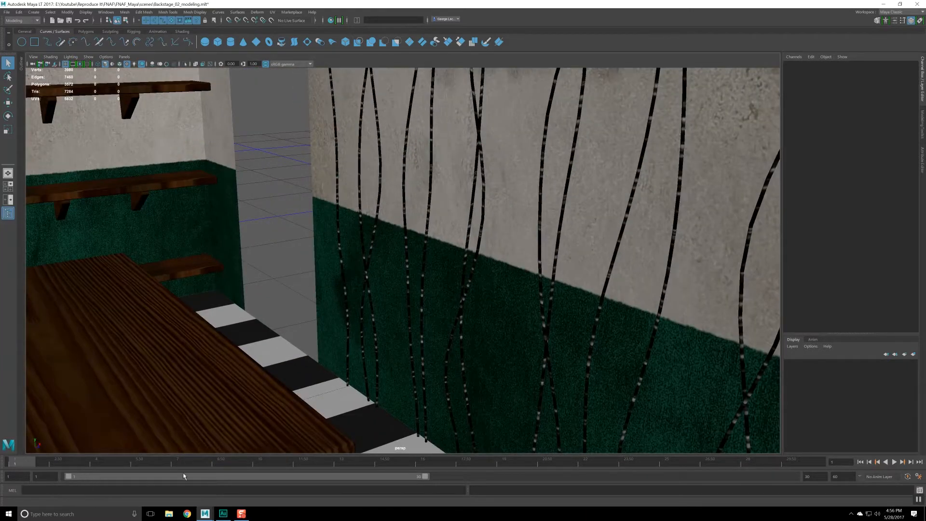
left_click(8, 512)
left_click(124, 310)
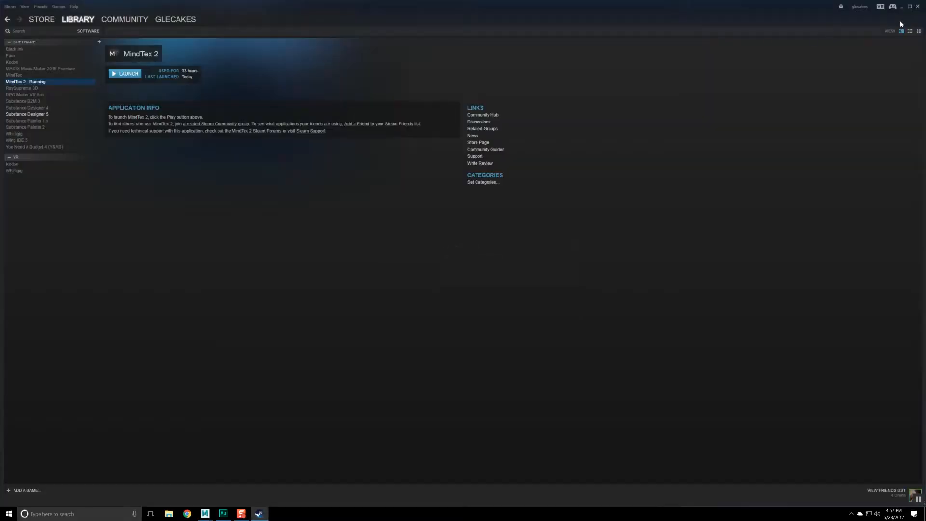
left_click(902, 7)
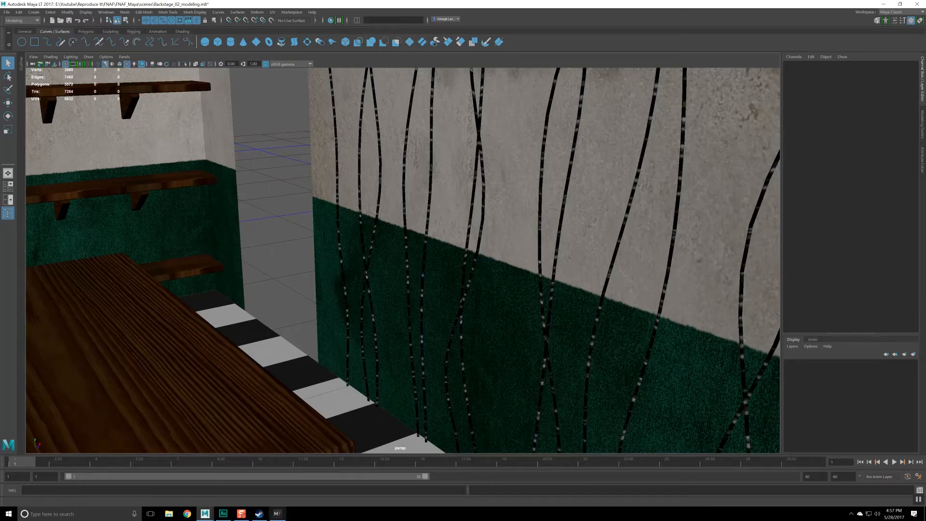
left_click(277, 515)
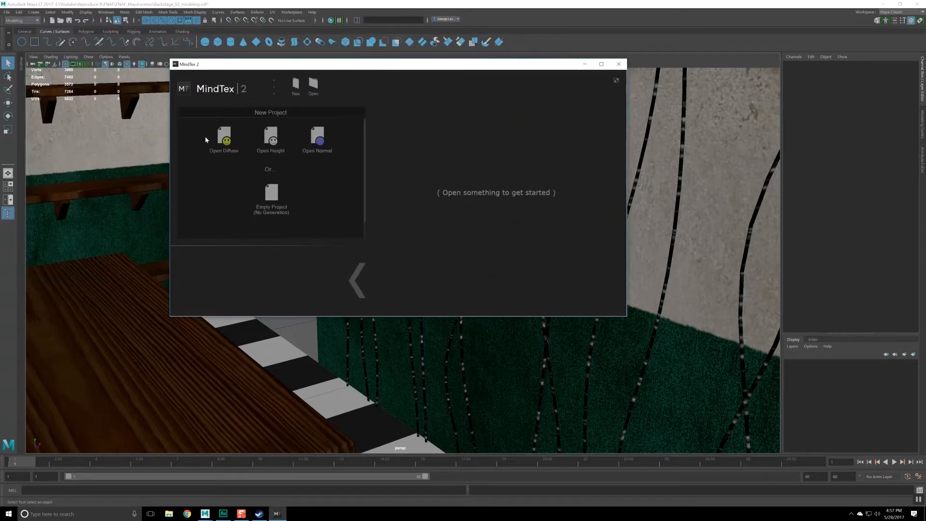
Step: Create a diffuse-based project from the Wires PNG image in the FNAF Textures Backstage folder
left_click(234, 141)
left_click_drag(337, 70, 305, 182)
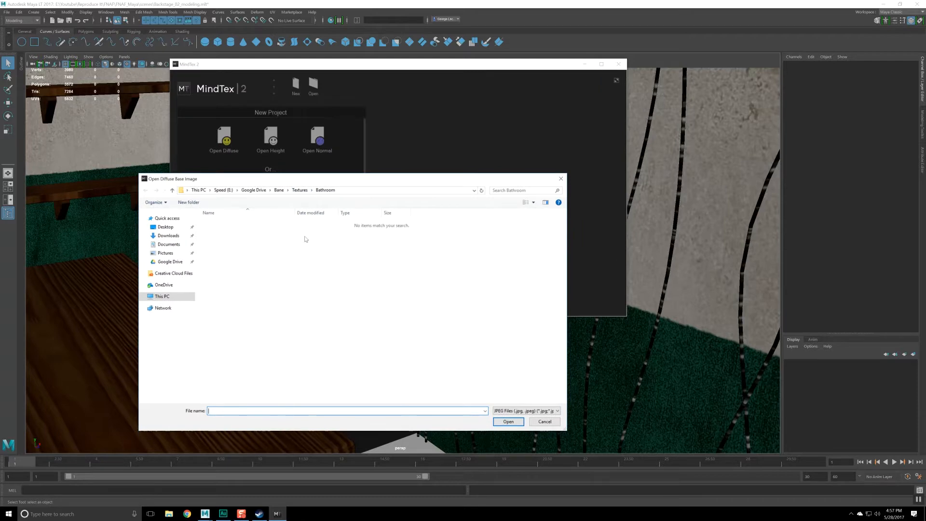
left_click(298, 191)
left_click(279, 190)
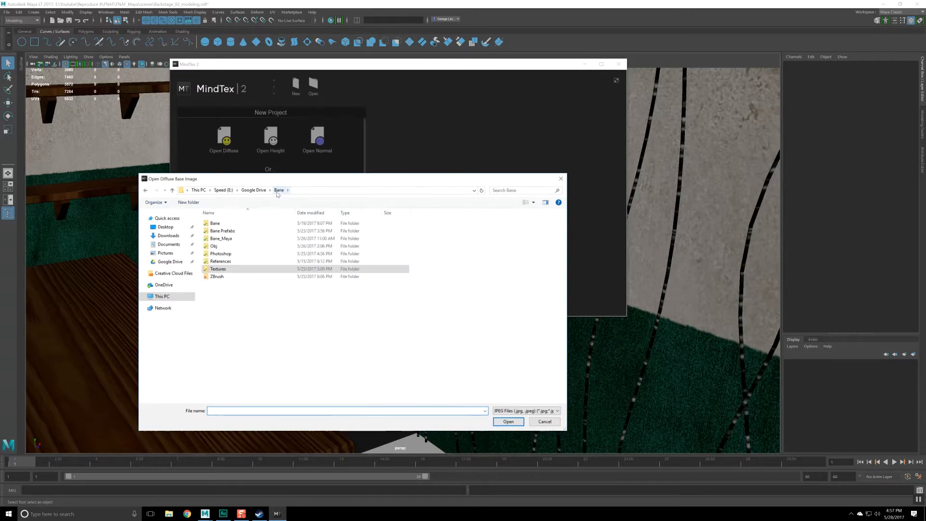
left_click(257, 191)
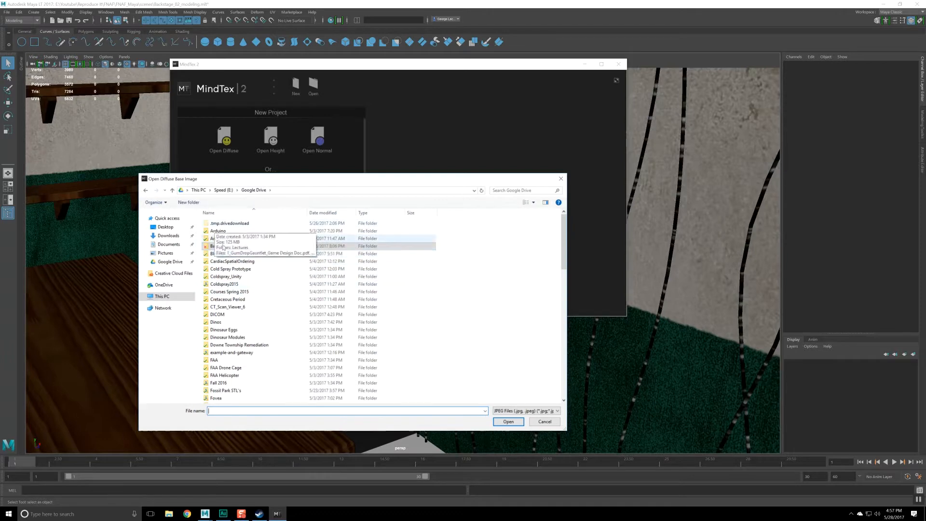
scroll(232, 313, "down", 10)
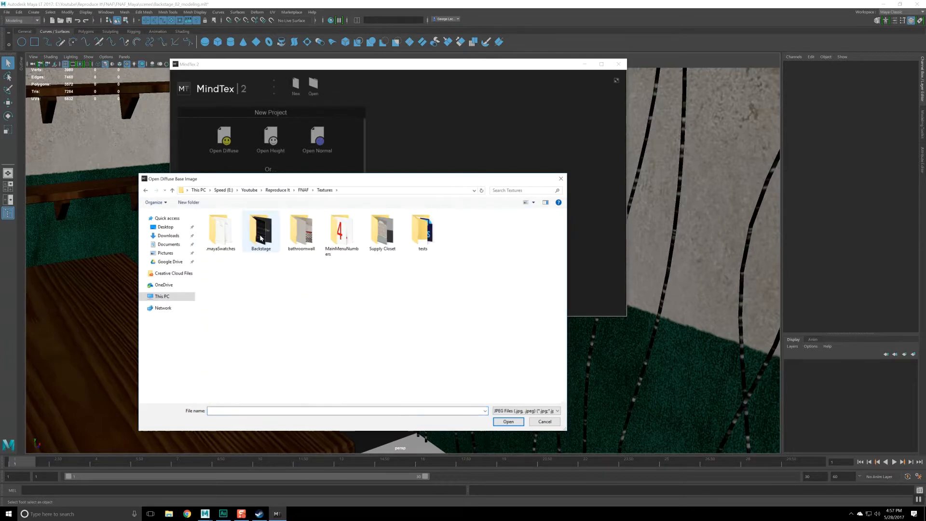
double_click(246, 226)
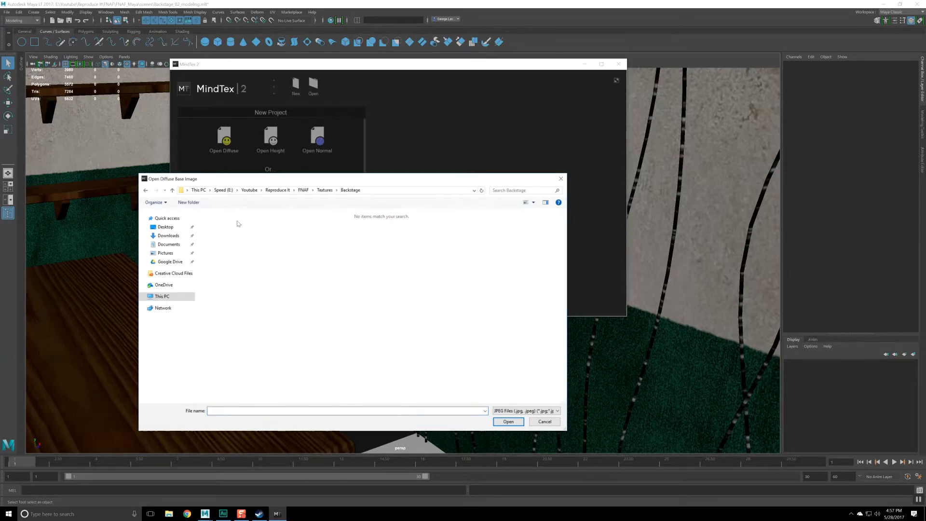
left_click(526, 411)
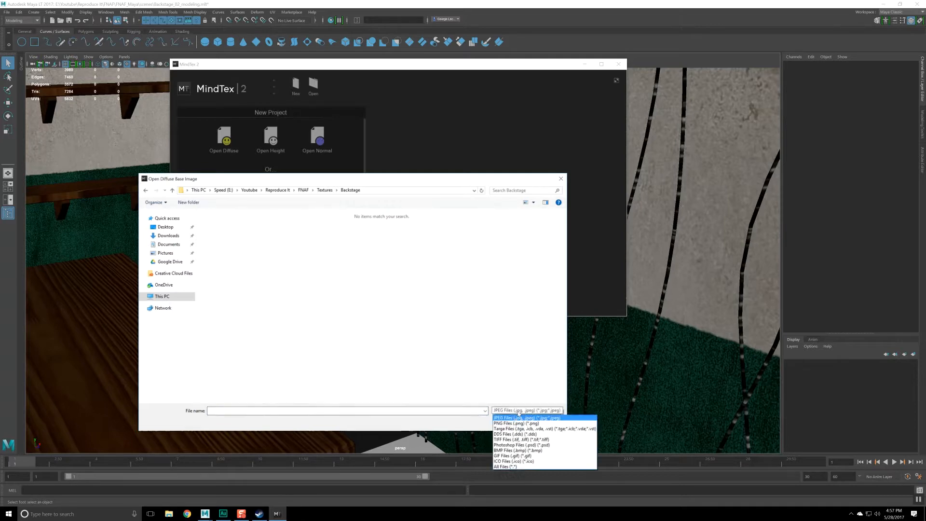
left_click(521, 427)
double_click(353, 245)
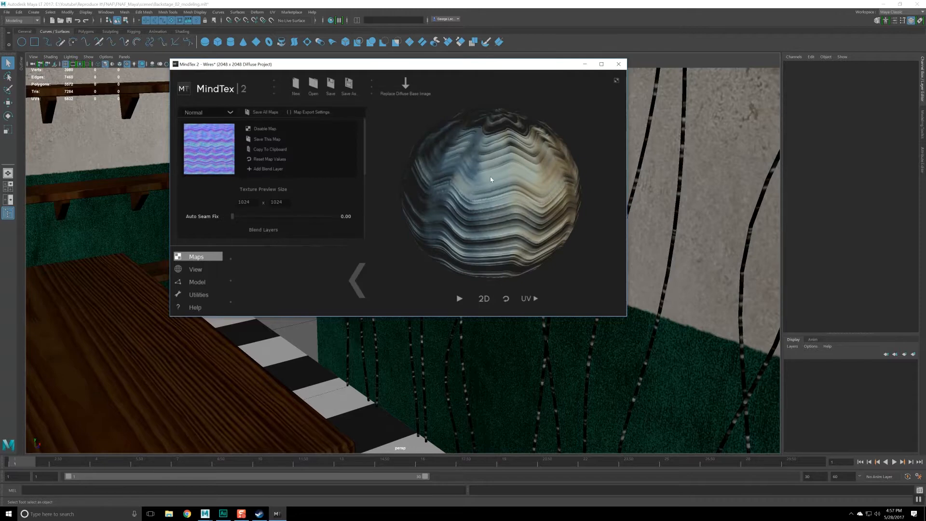
Step: Set the normal map's Shape Layer 0 to 0.00, Layer 1 to 0.26 and Layer 4 to 1.00, and lower Layers 2 and 3
scroll(491, 179, "up", 5)
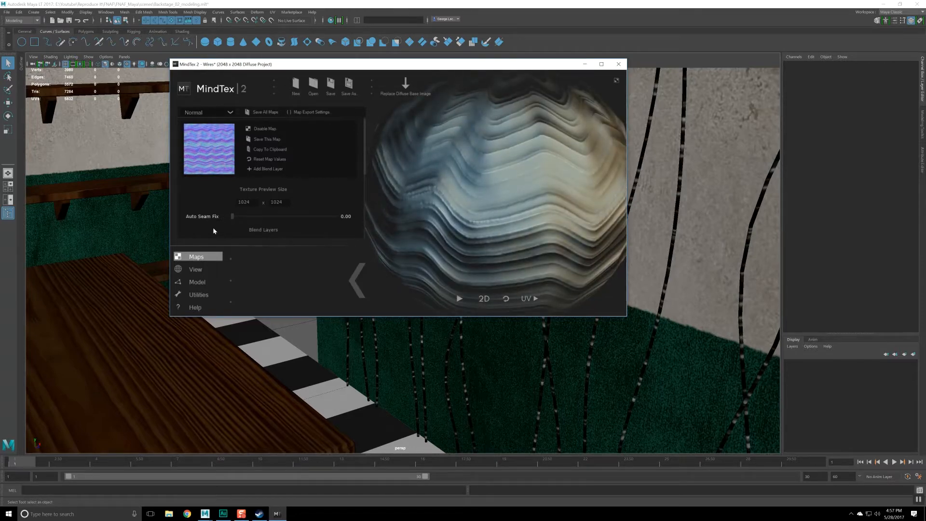
scroll(341, 172, "down", 3)
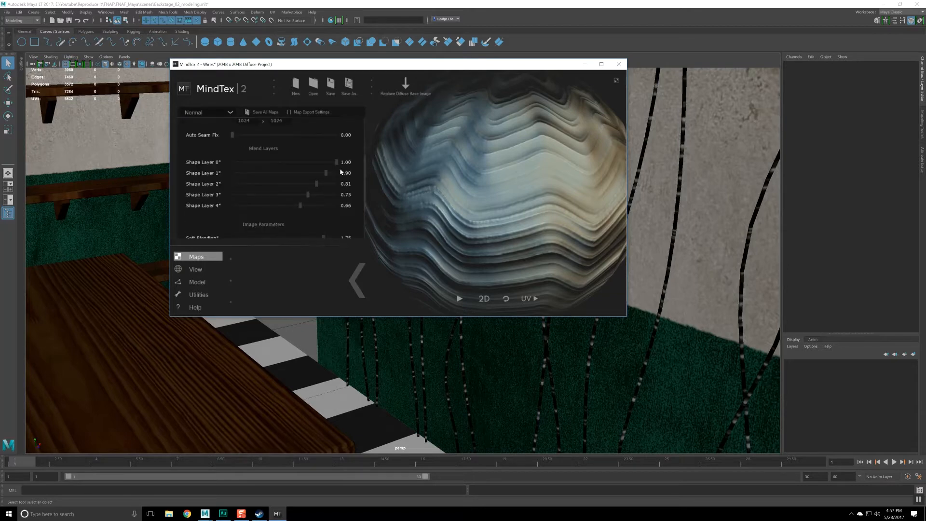
left_click_drag(282, 164, 231, 164)
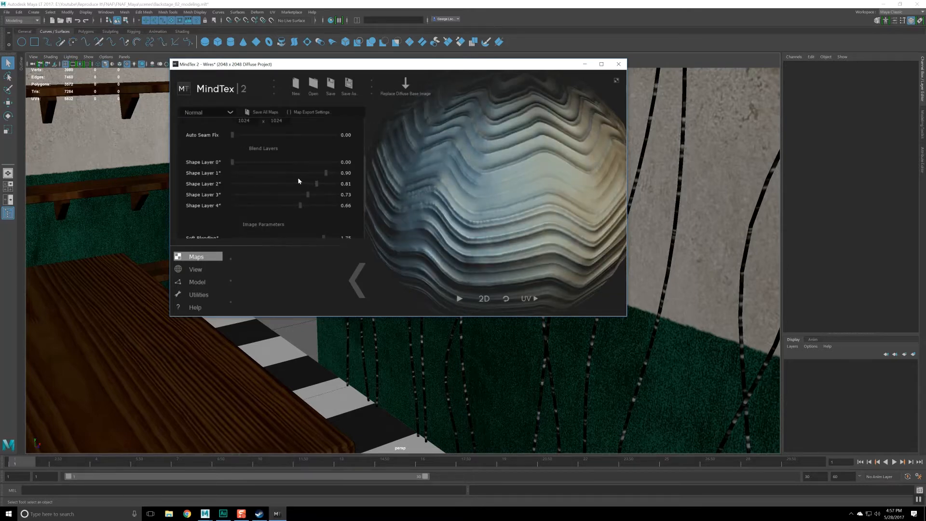
left_click(259, 178)
left_click(322, 207)
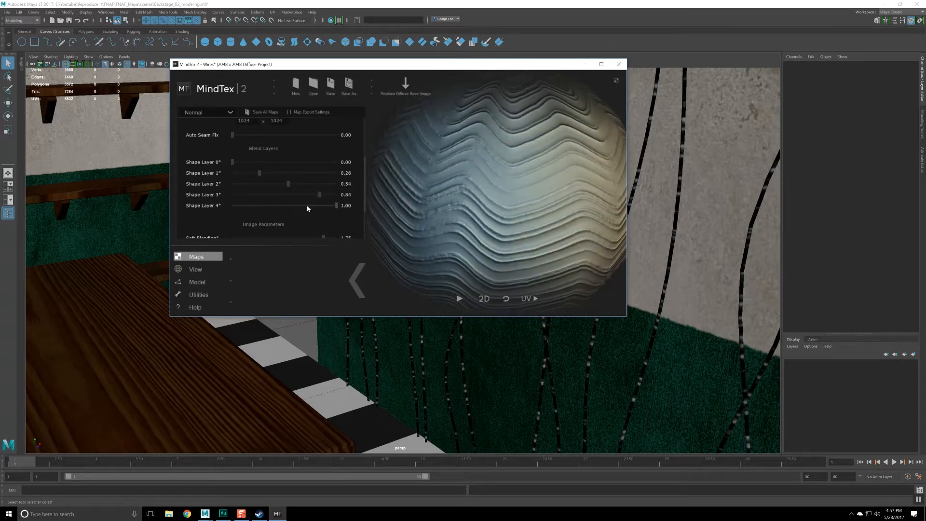
left_click(260, 184)
left_click(287, 195)
left_click_drag(532, 224, 525, 239)
scroll(525, 239, "up", 3)
scroll(311, 210, "down", 1)
scroll(294, 195, "up", 1)
scroll(293, 194, "up", 4)
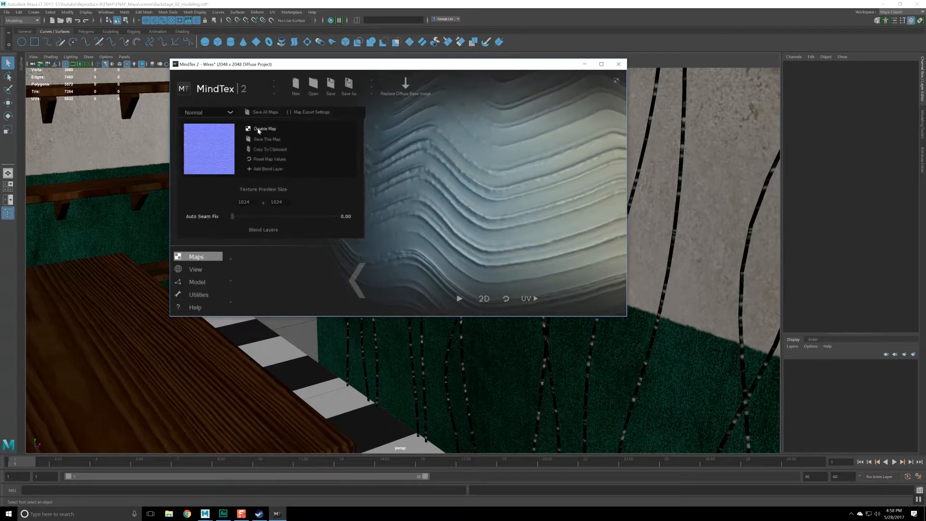
Step: Switch to the Diffuse map and inspect its wavy lines up close on the preview sphere
left_click(213, 112)
left_click(208, 127)
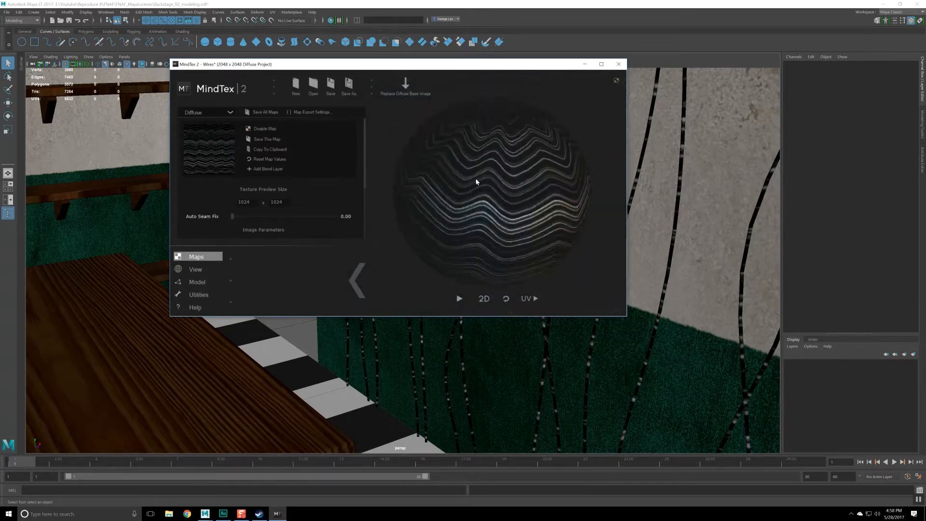
scroll(537, 199, "up", 5)
left_click_drag(537, 200, 537, 227)
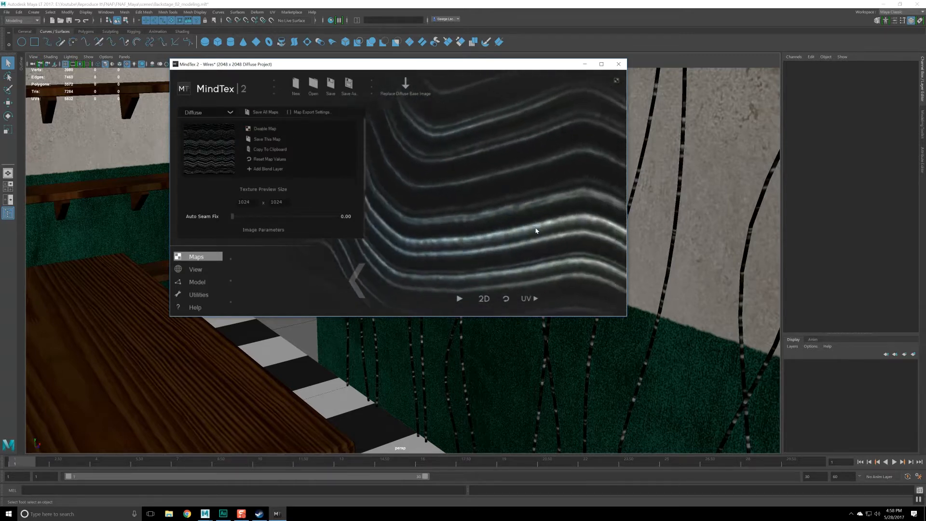
scroll(535, 226, "down", 3)
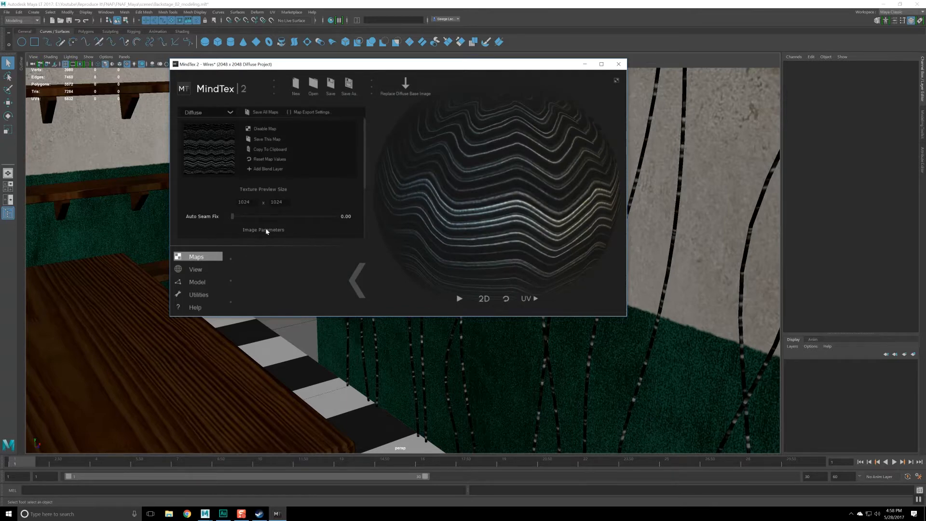
Step: Check the view settings and change the preview model to Box
left_click(203, 270)
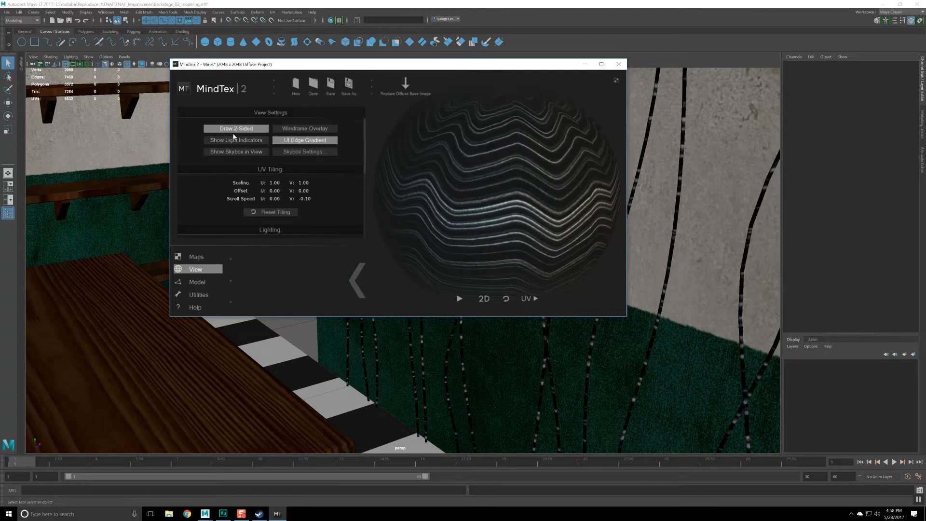
scroll(232, 195, "down", 3)
scroll(236, 196, "up", 4)
left_click(207, 280)
left_click(247, 137)
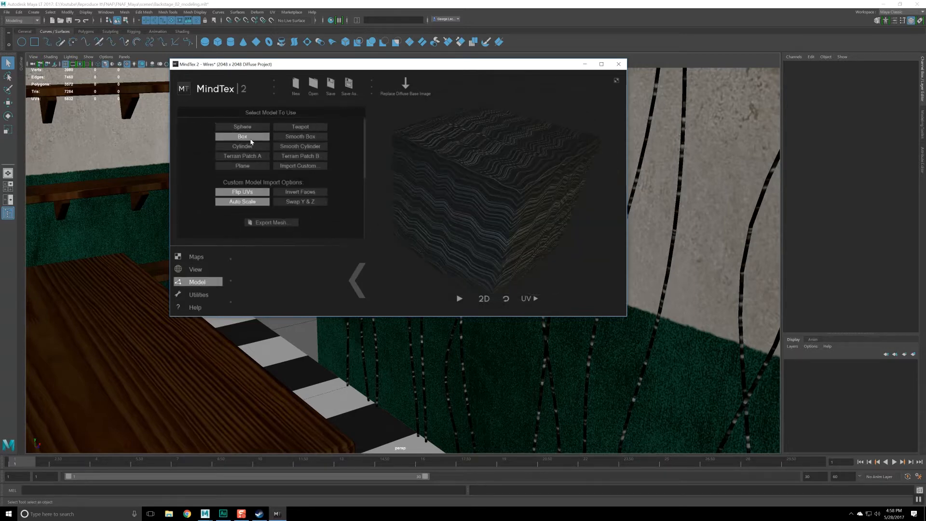
Step: Examine the wire texture on the box preview from several angles and compare it with the hanging wires in the Maya scene
scroll(496, 245, "up", 5)
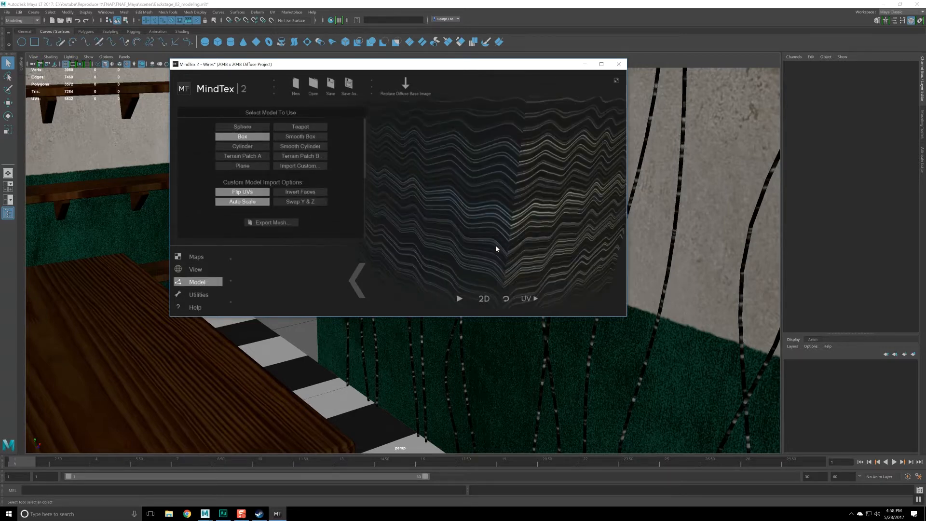
scroll(497, 238, "down", 5)
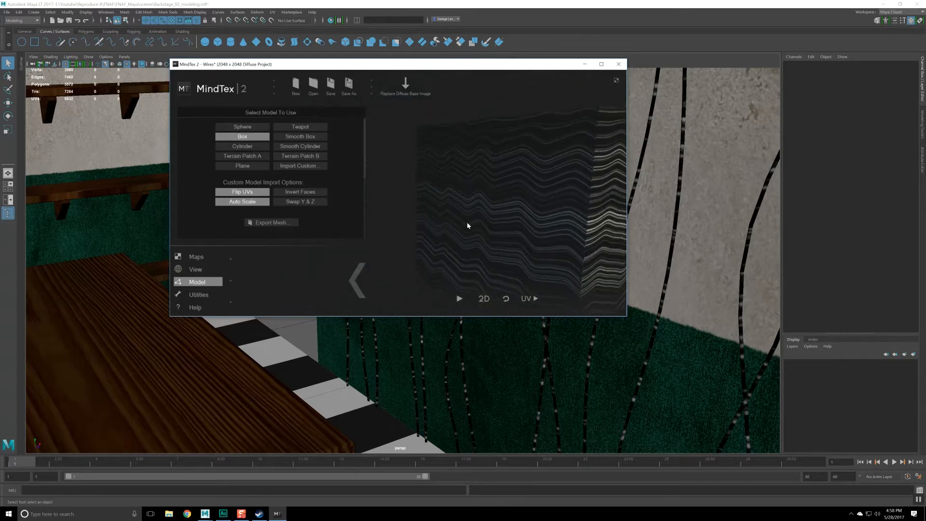
left_click_drag(511, 233, 437, 234)
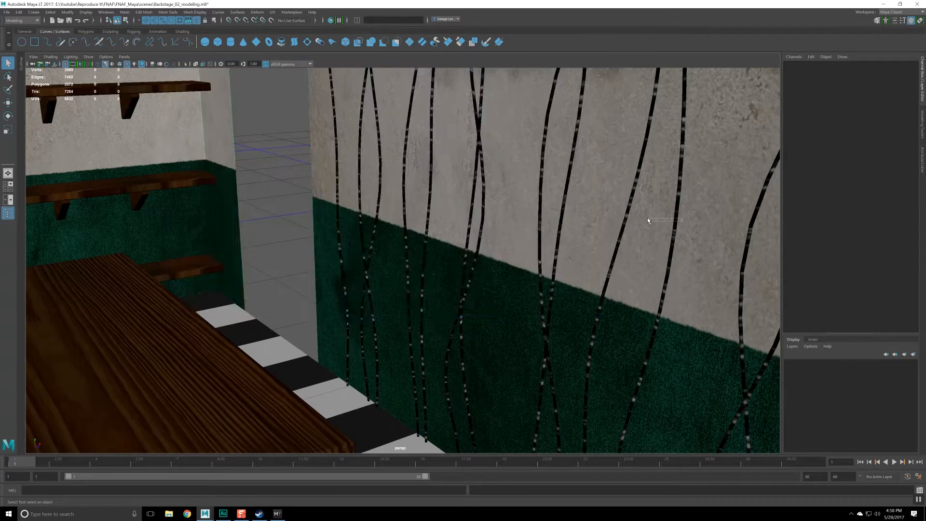
left_click_drag(647, 219, 615, 247)
left_click(278, 514)
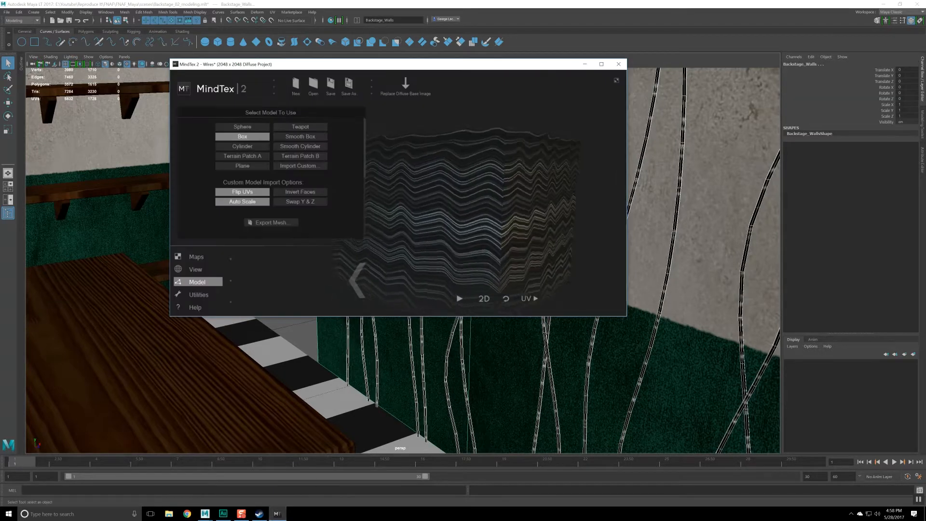
right_click_drag(423, 188, 507, 195)
left_click_drag(522, 175, 444, 206)
Step: Change the preview model to Smooth Cylinder and view the wavy lines around it
left_click(300, 147)
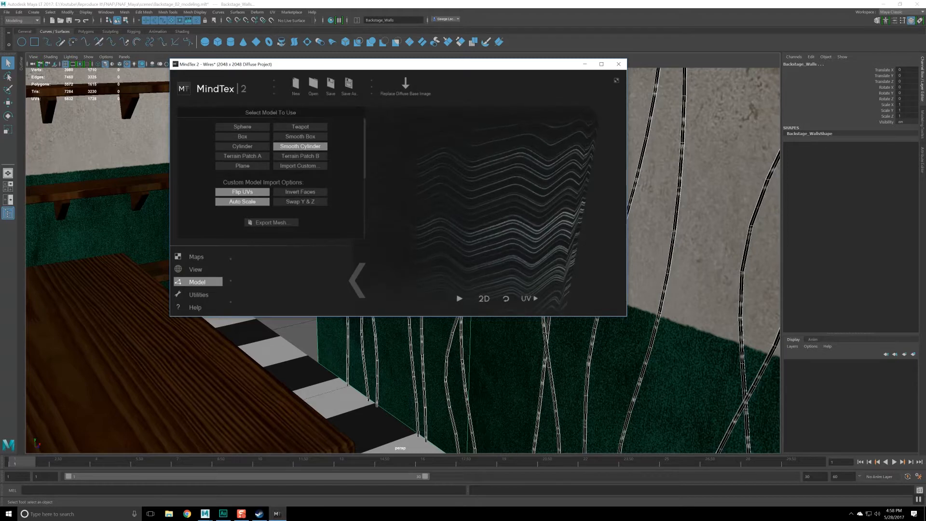
left_click_drag(482, 193, 502, 194)
scroll(517, 199, "down", 3)
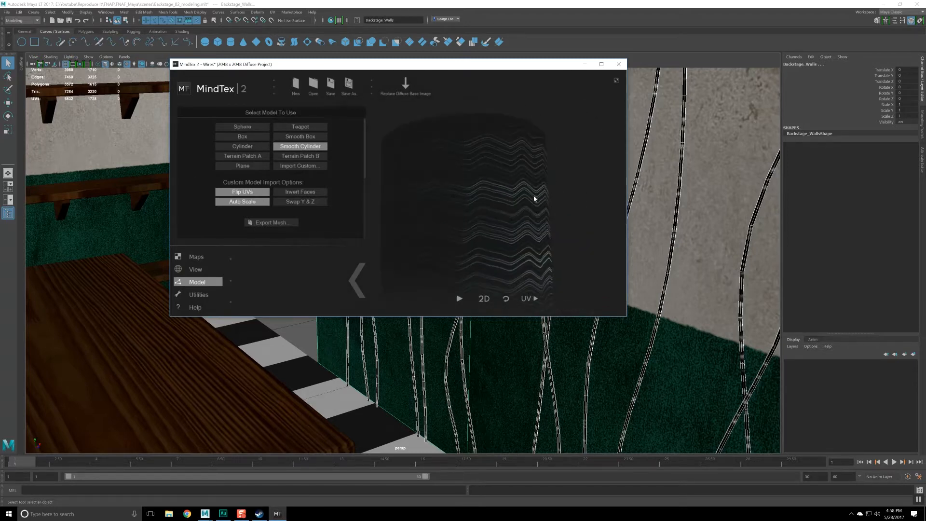
right_click_drag(516, 199, 510, 198)
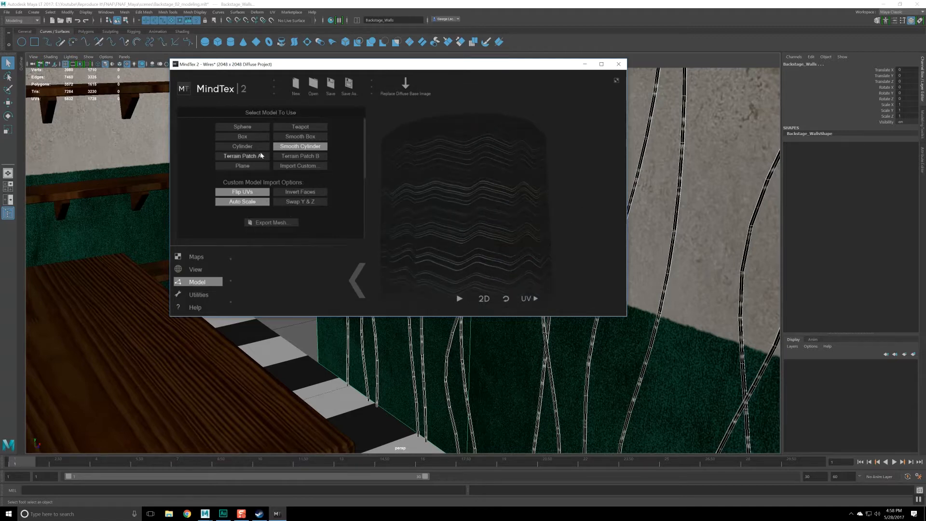
Step: Try an Auto Seam Fix of 1.00 on the Diffuse map, check it on the cylinder, and reset it to 0.00
left_click(195, 269)
left_click(196, 256)
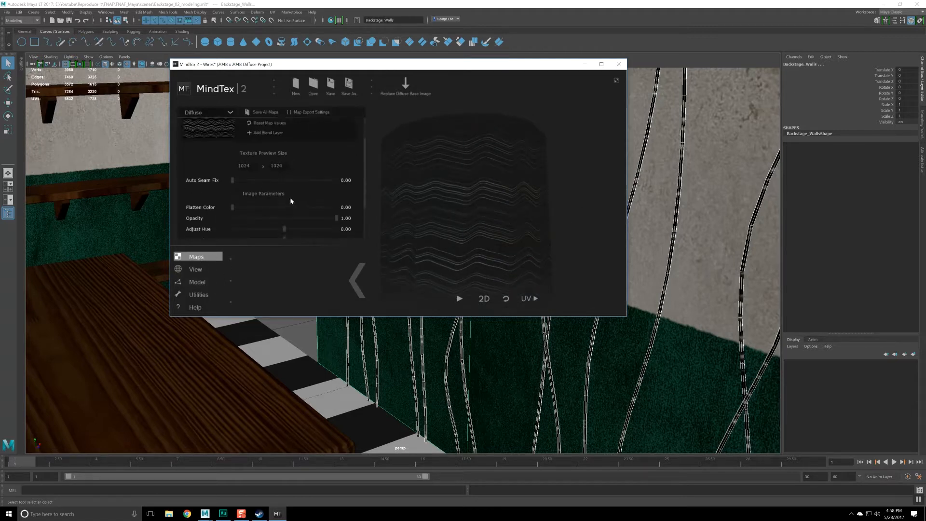
left_click_drag(232, 153, 328, 155)
left_click_drag(480, 145, 557, 141)
scroll(488, 201, "up", 4)
scroll(492, 198, "down", 2)
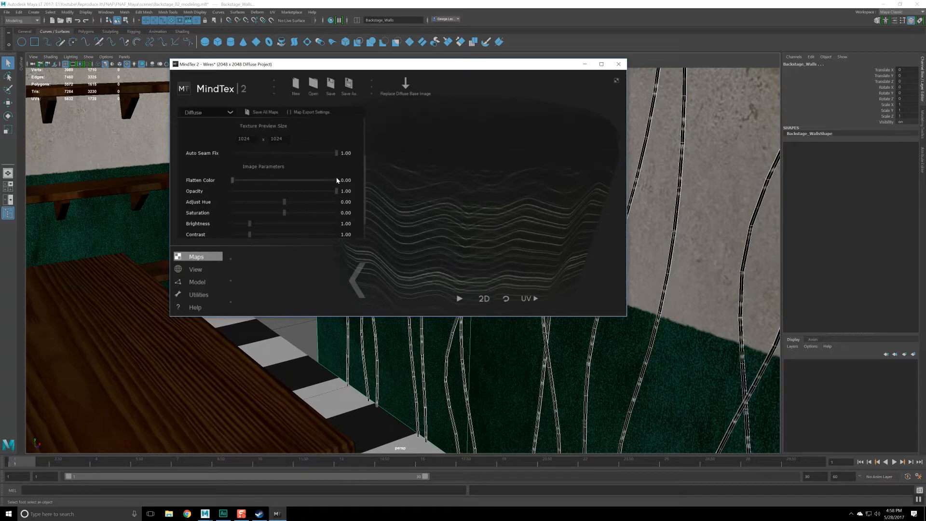
left_click_drag(313, 154, 233, 153)
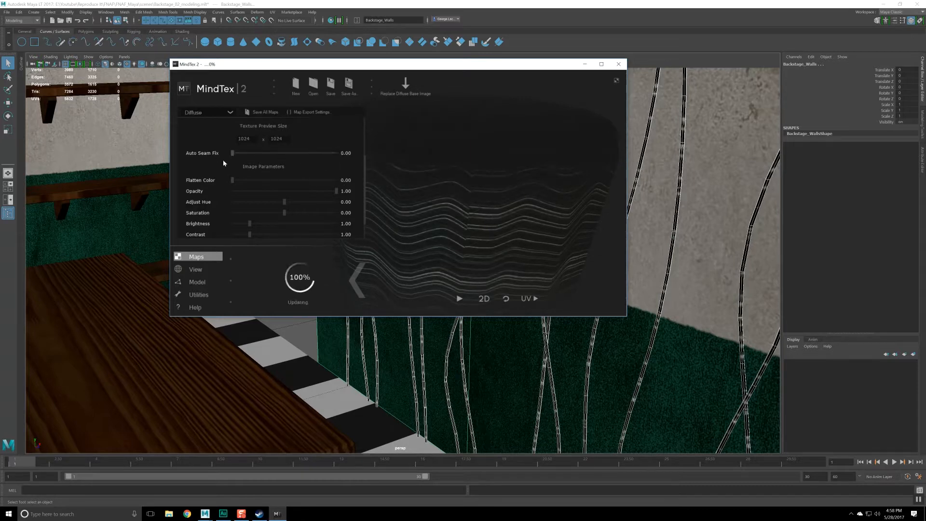
left_click_drag(463, 195, 512, 198)
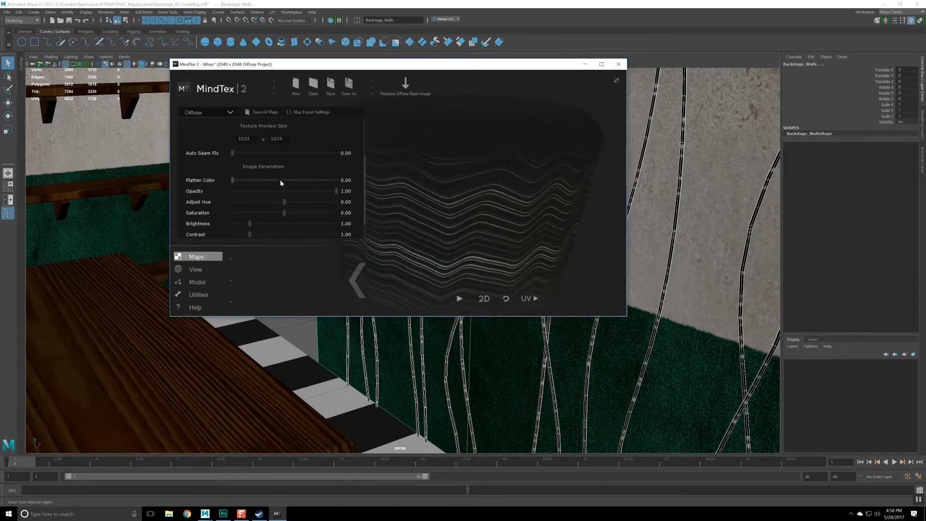
Step: Switch to the Normal map, try an Auto Seam Fix of 1.00, and return it to 0.00
left_click(217, 112)
left_click(206, 135)
scroll(270, 174, "down", 3)
left_click_drag(278, 162, 346, 161)
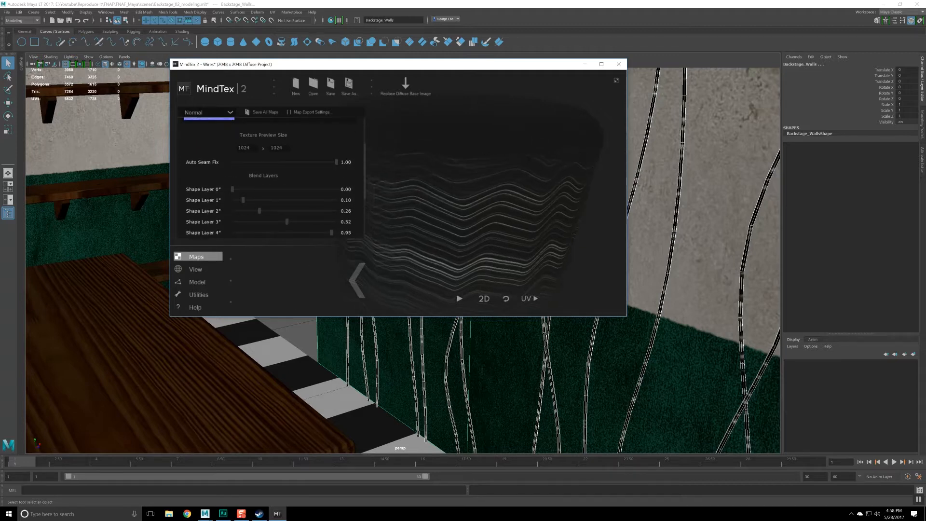
left_click(254, 164)
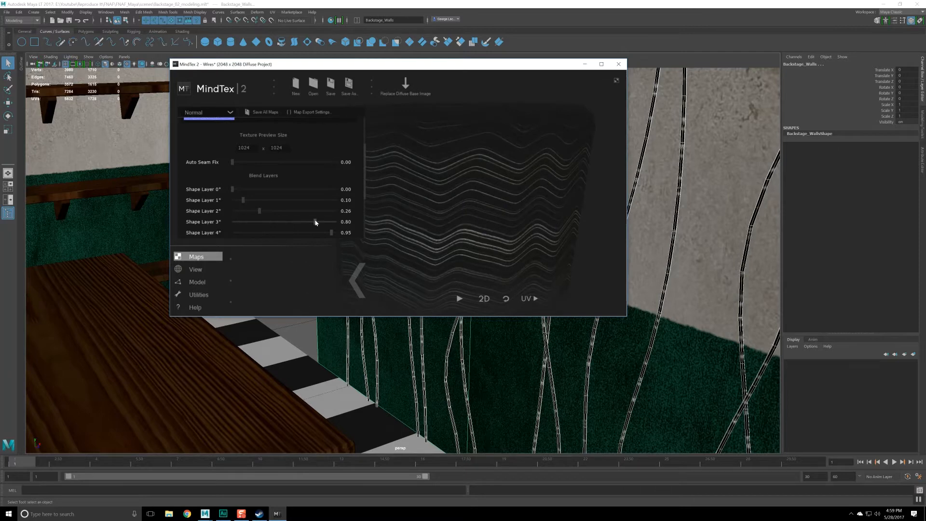
Step: Set the Normal map's Shape Layer 3 to 0.70, Soft Blending to 0.61 and Shape Inversion to 1.00
scroll(309, 202, "down", 3)
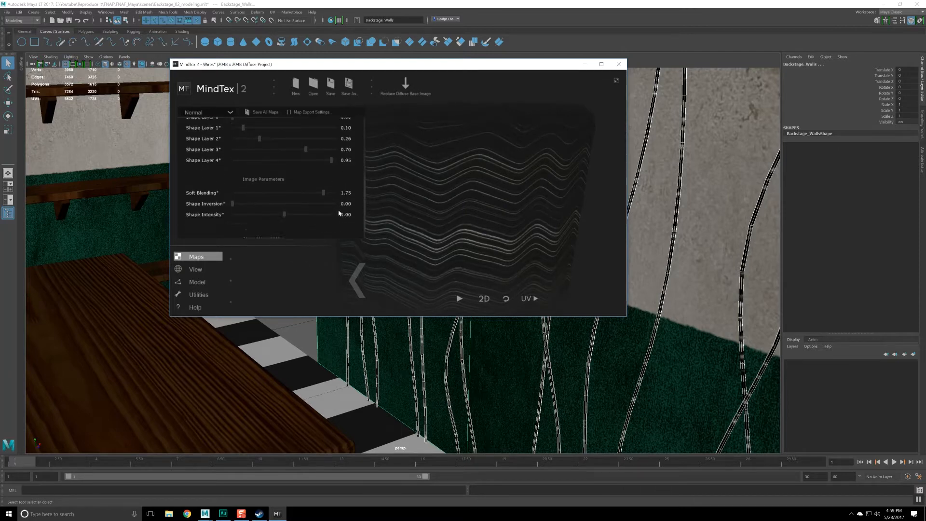
left_click_drag(308, 185, 273, 187)
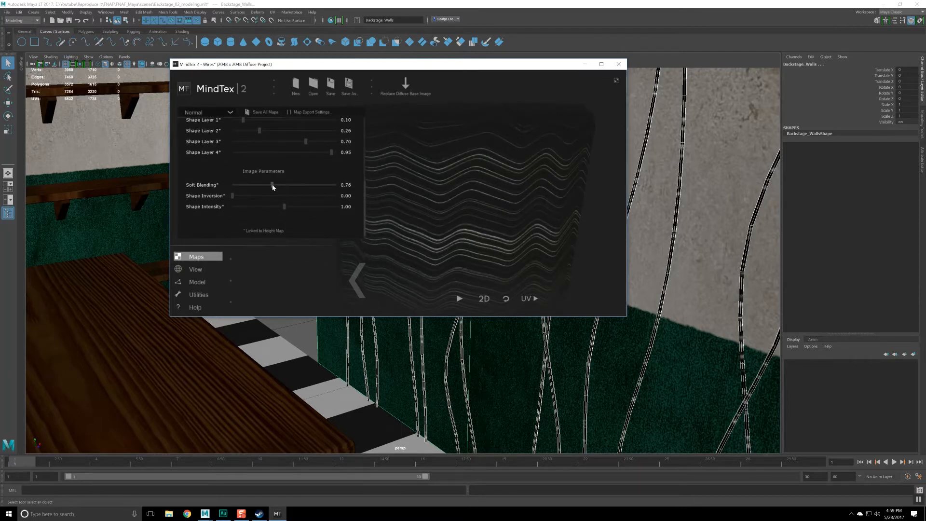
left_click(264, 185)
left_click(288, 196)
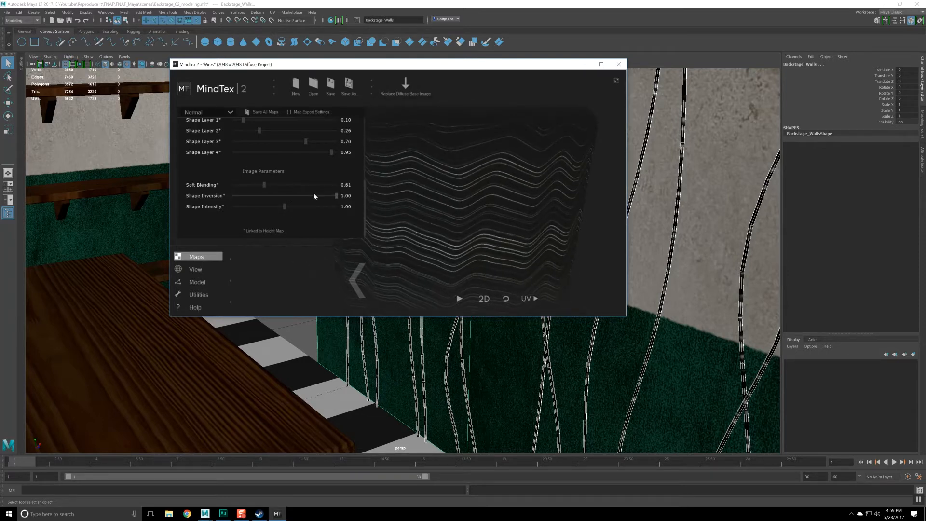
scroll(541, 238, "up", 3)
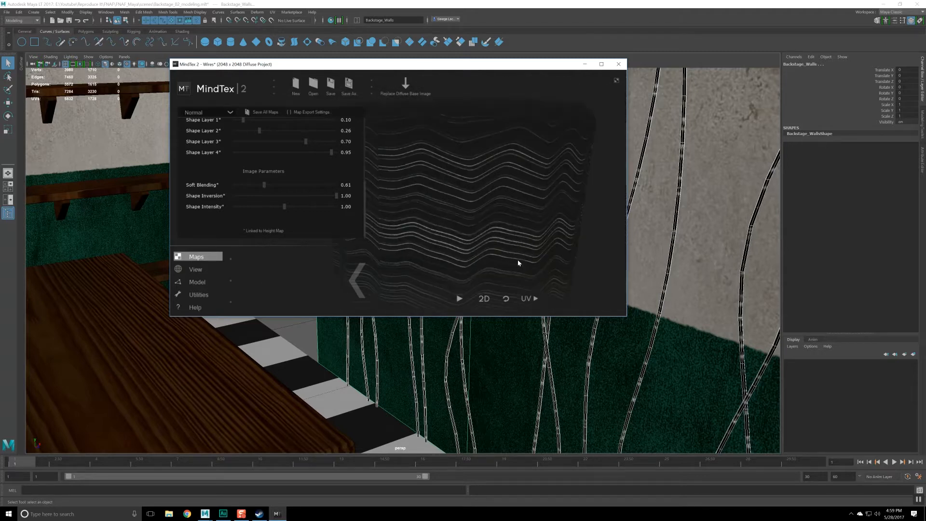
Step: Disable the Diffuse map, switch back to the Normal map and inspect its relief on the cylinder
left_click(212, 114)
left_click(208, 123)
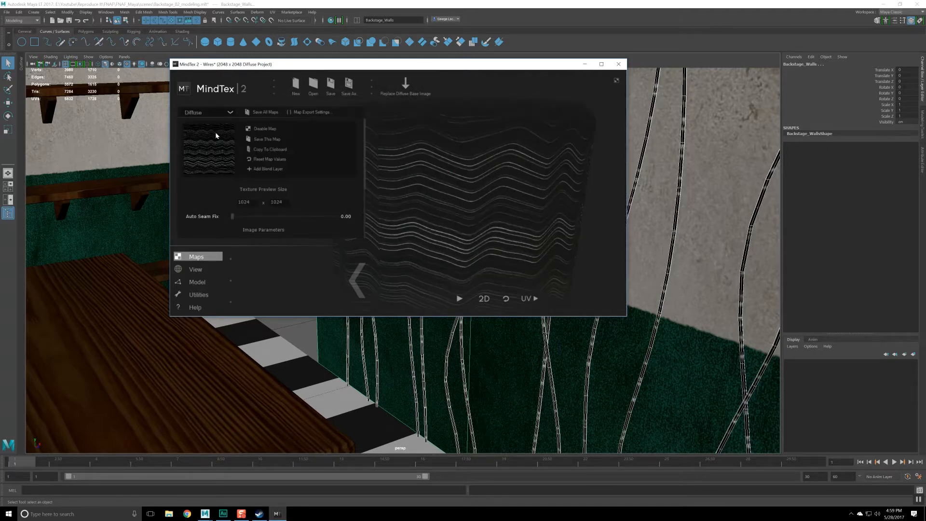
left_click(226, 113)
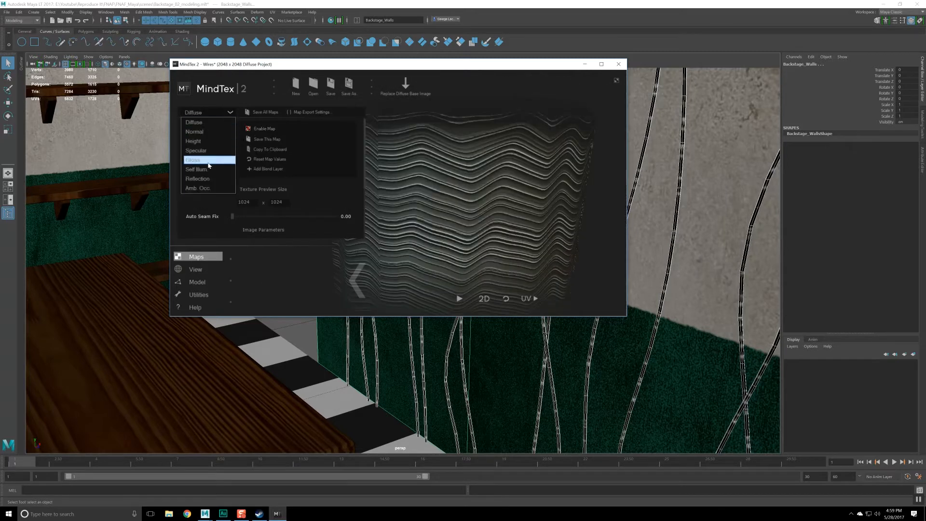
left_click(207, 128)
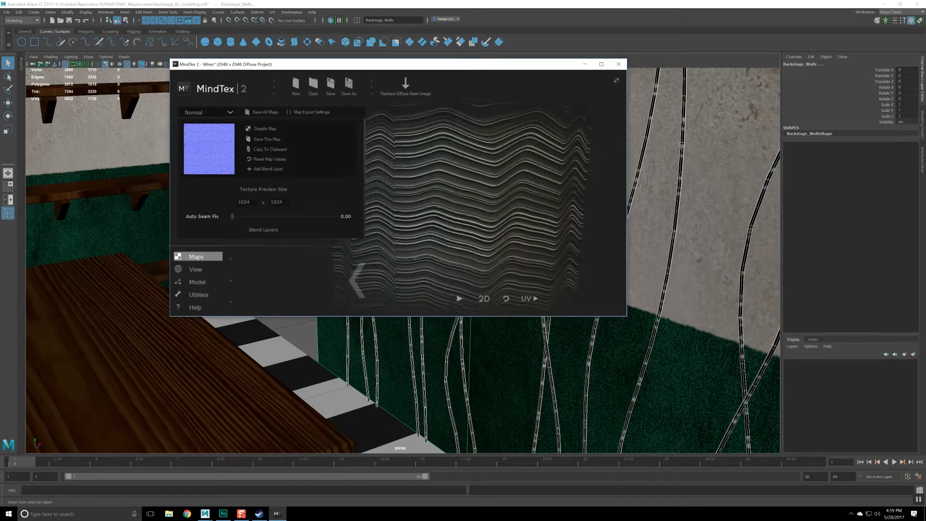
left_click_drag(539, 249, 556, 263)
scroll(557, 263, "down", 5)
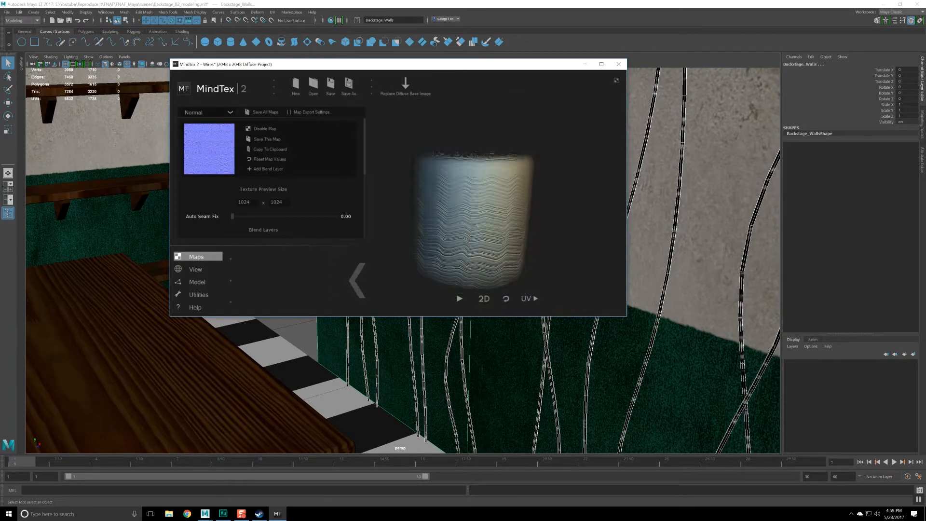
scroll(564, 211, "up", 5)
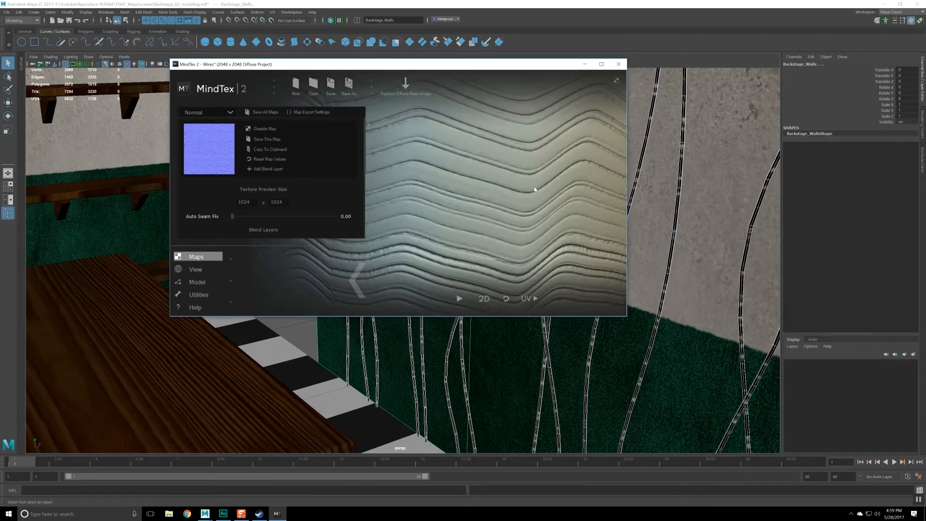
left_click_drag(420, 108, 480, 133)
Step: Set the Normal map's Shape Inversion to 0.00 and Shape Intensity to 1.74
scroll(280, 210, "down", 5)
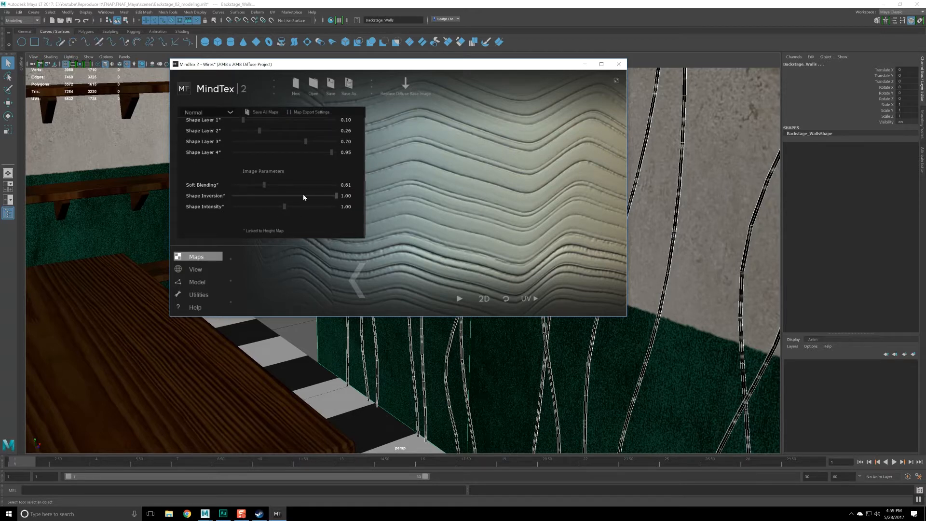
left_click(232, 196)
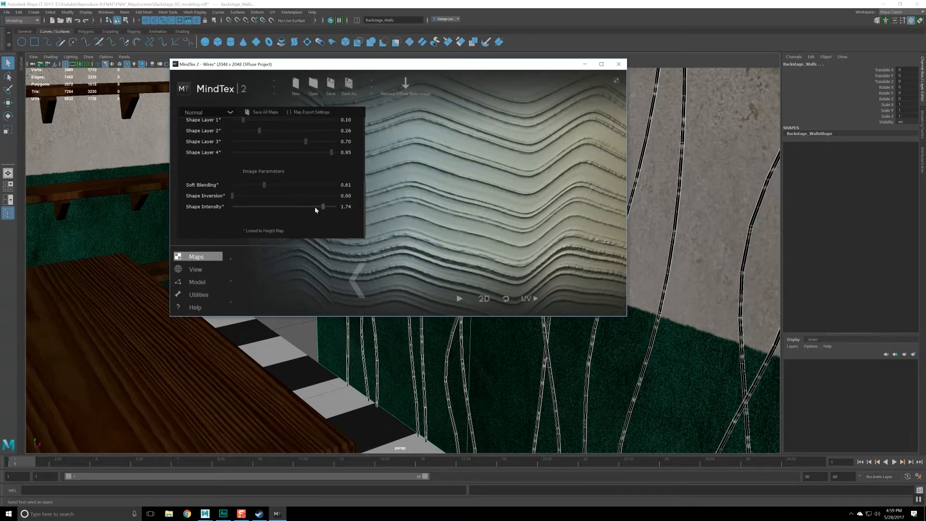
left_click_drag(321, 207, 323, 207)
scroll(462, 191, "down", 5)
Step: Start saving the Normal map in the FNAF Textures Backstage folder with PNG as the file type
scroll(268, 145, "up", 4)
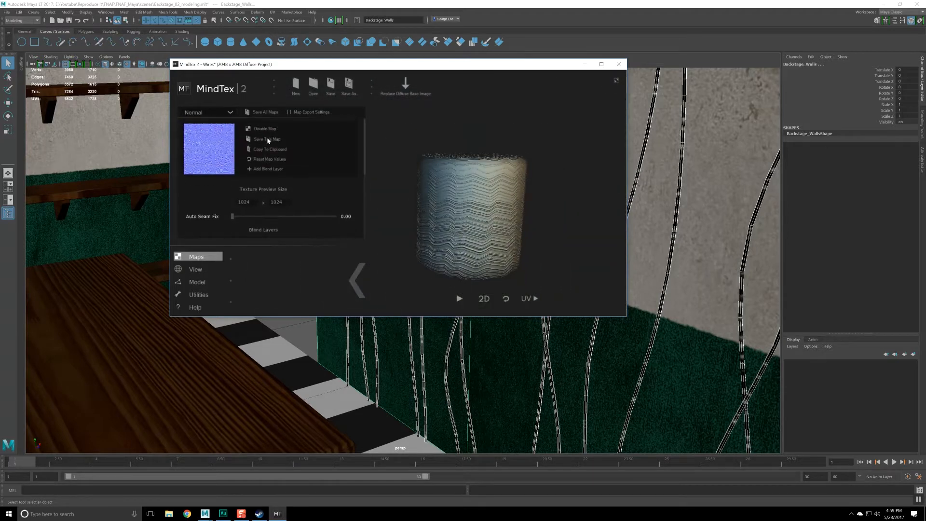
left_click(268, 139)
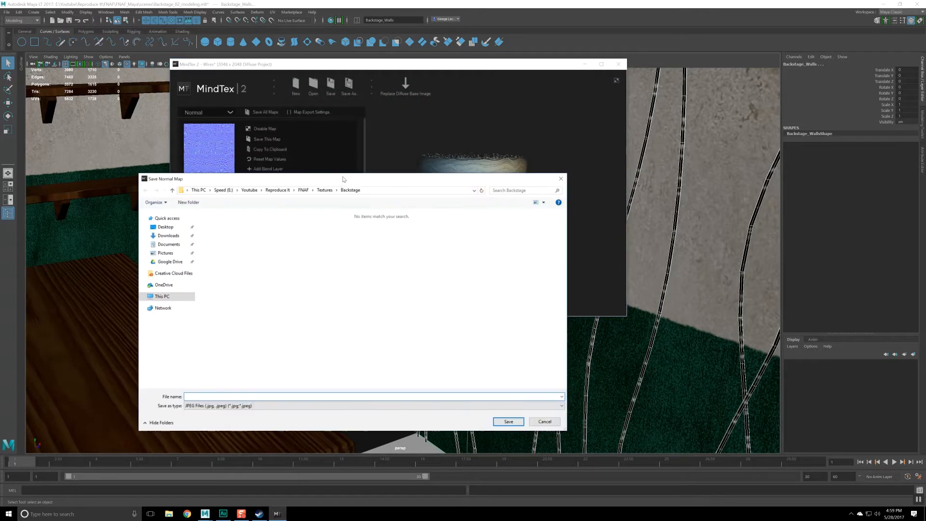
left_click(325, 149)
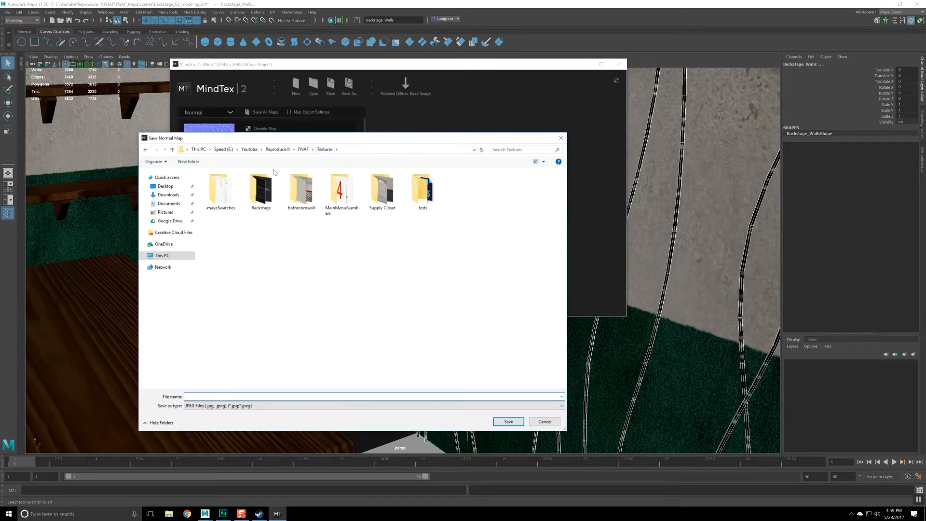
double_click(254, 191)
left_click(431, 405)
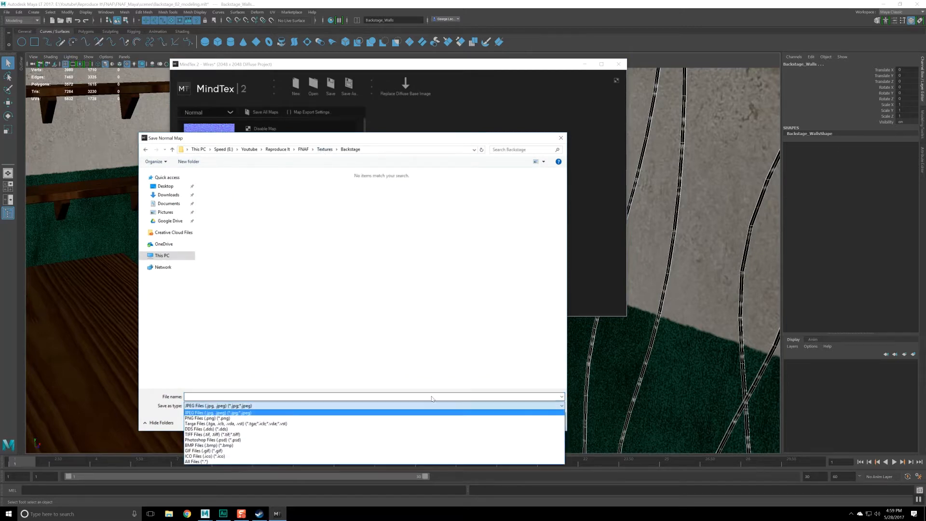
left_click(209, 418)
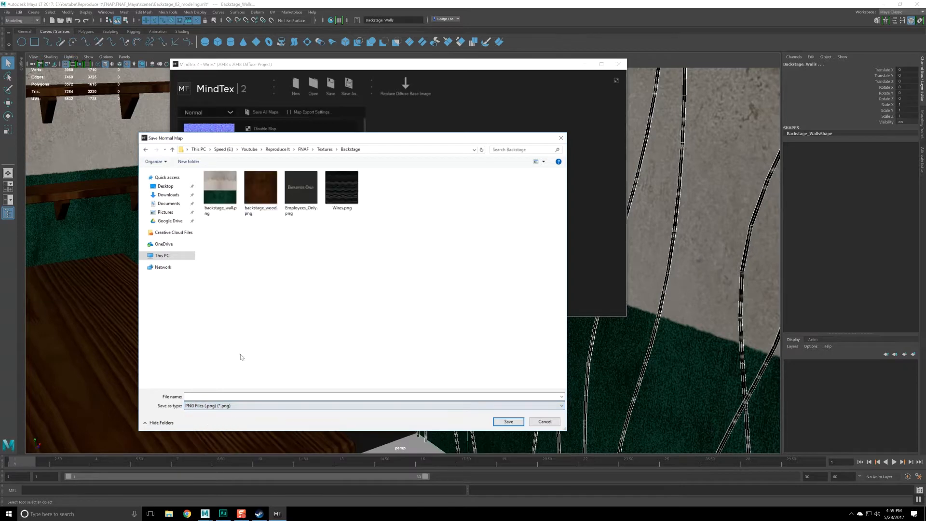
Step: Base the file name on Wires.png and save the Normal map as Wires_Normal.png
left_click(341, 189)
left_click(199, 396)
left_click(198, 397)
type("_norm")
key("BackSpace")
key("BackSpace")
key("BackSpace")
key("BackSpace")
type("Normal")
key("Return")
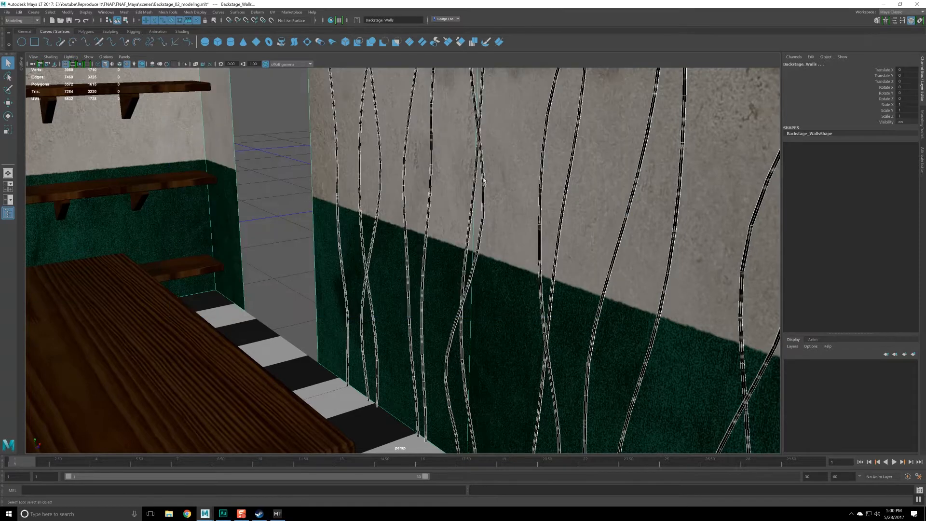
Step: Switch to Maya and display the Attribute Editor
left_click(436, 184)
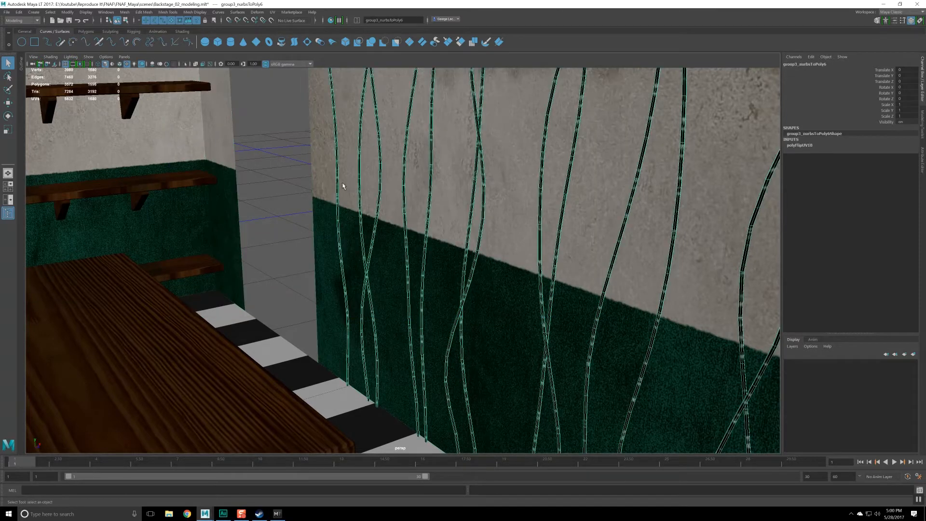
left_click(920, 21)
left_click(221, 75)
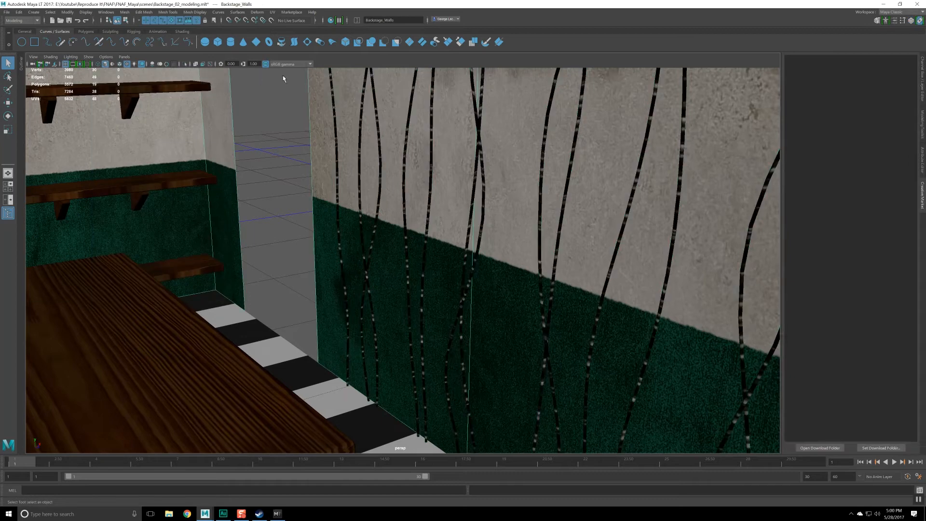
left_click(911, 20)
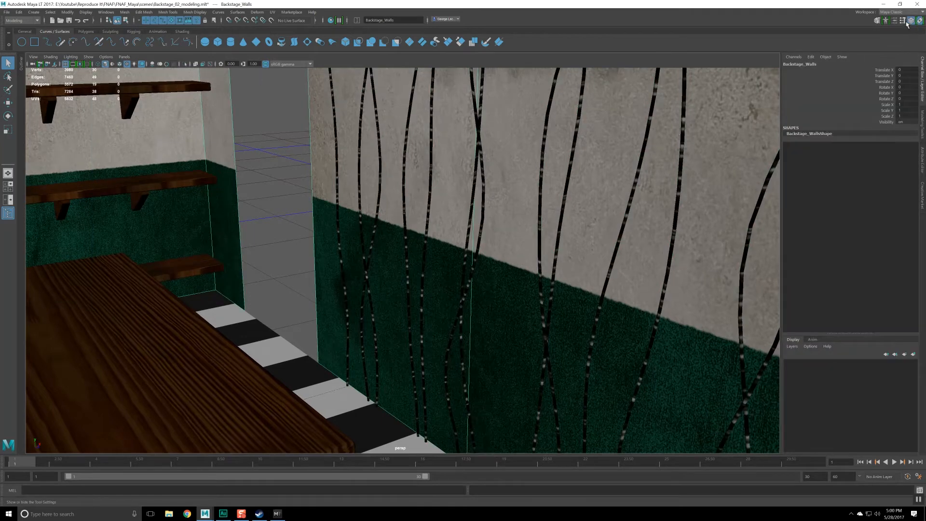
left_click(907, 21)
left_click(251, 78)
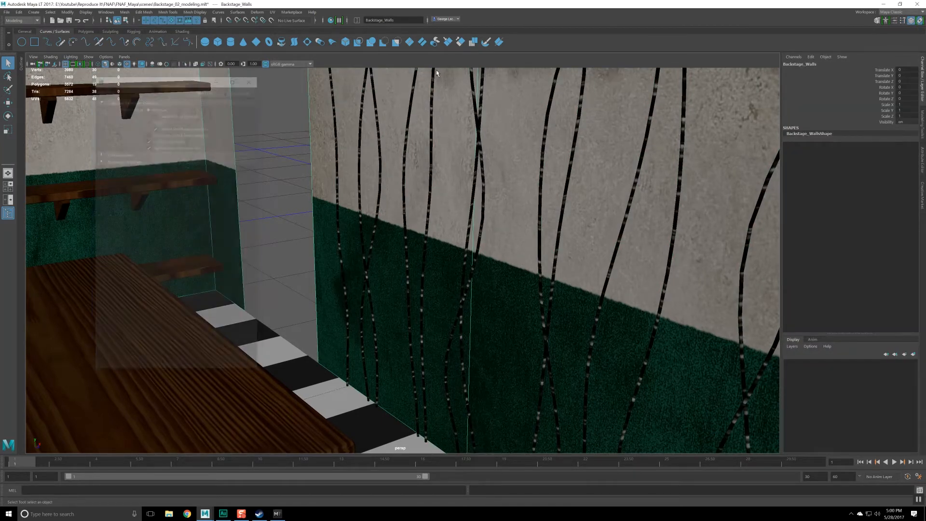
left_click(895, 21)
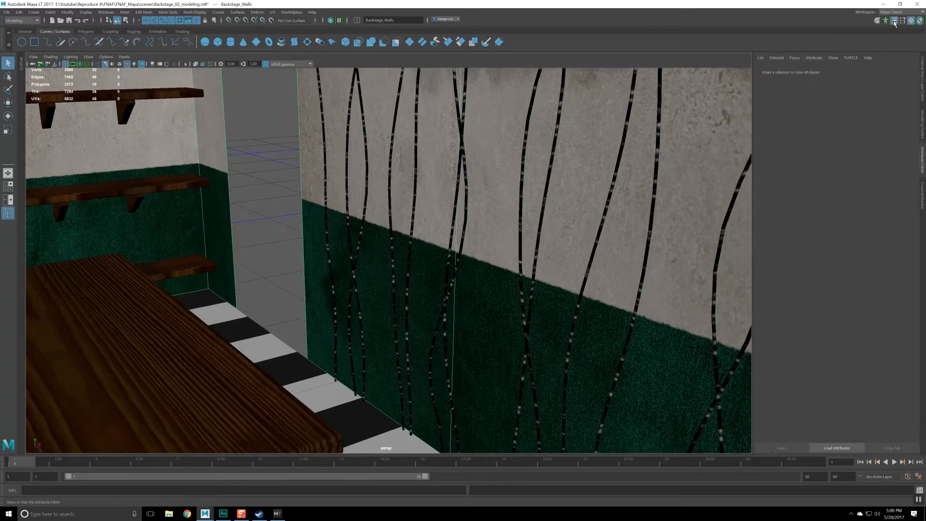
Step: Examine the wall material's color file texture and its 2D placement attributes
left_click(868, 71)
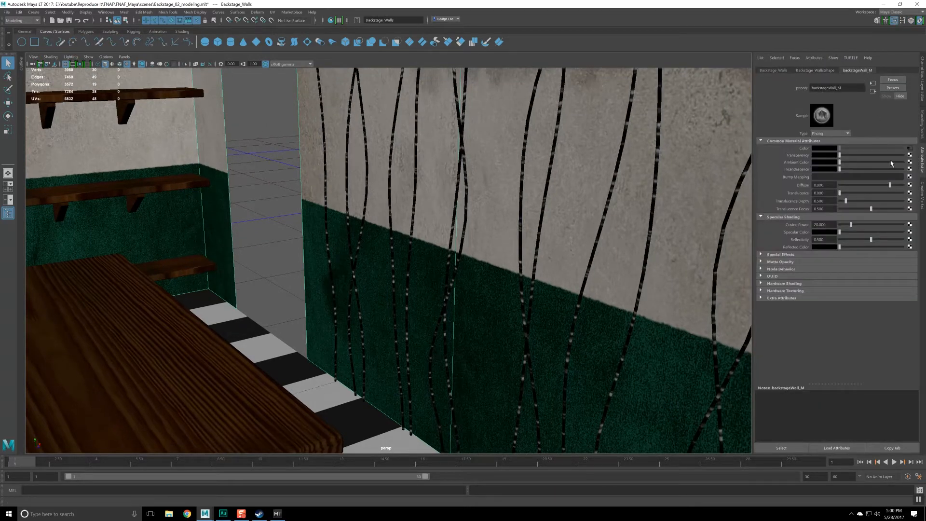
left_click(910, 149)
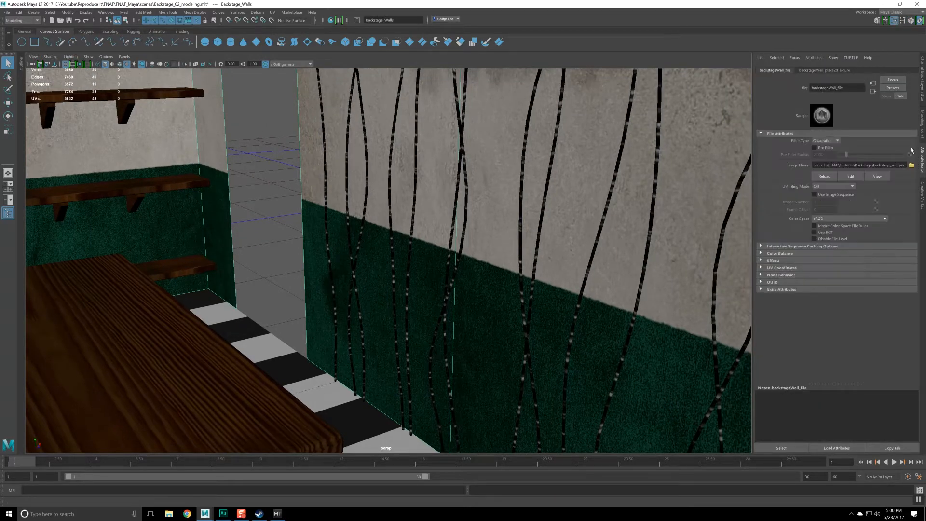
left_click(831, 71)
left_click(902, 20)
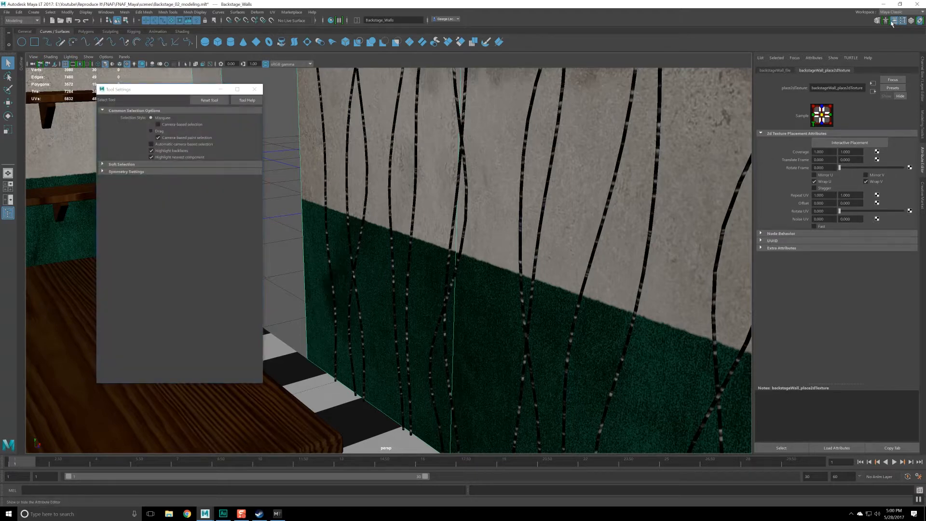
left_click(255, 89)
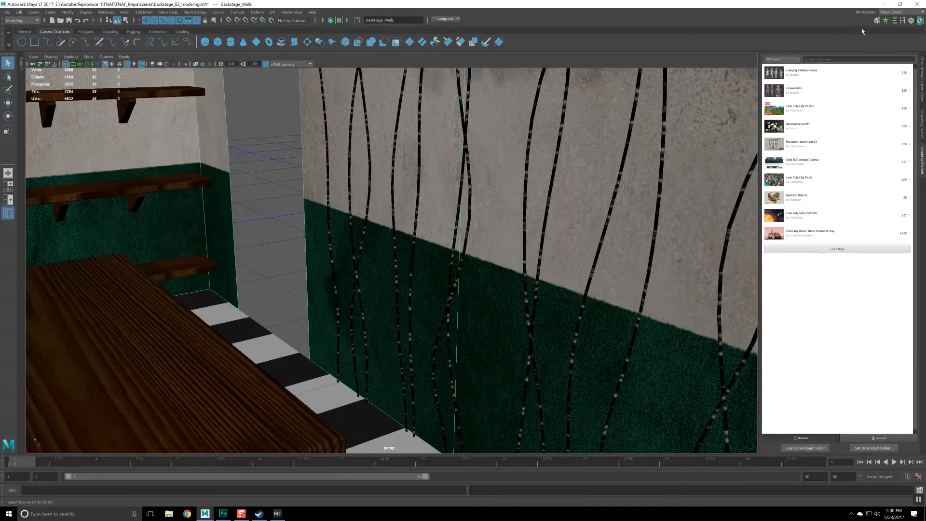
left_click(894, 21)
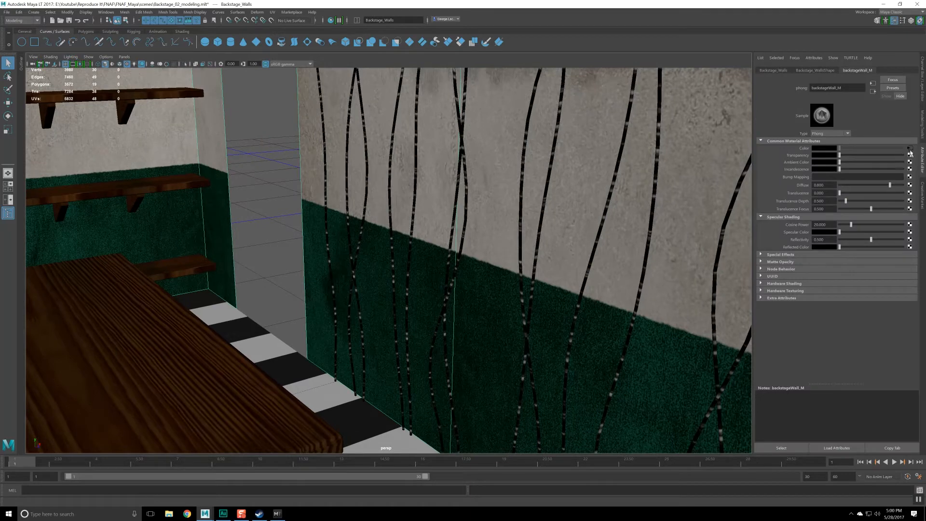
Step: Add a File texture to the wall material's Bump Mapping and use it as Tangent Space Normals
left_click(910, 177)
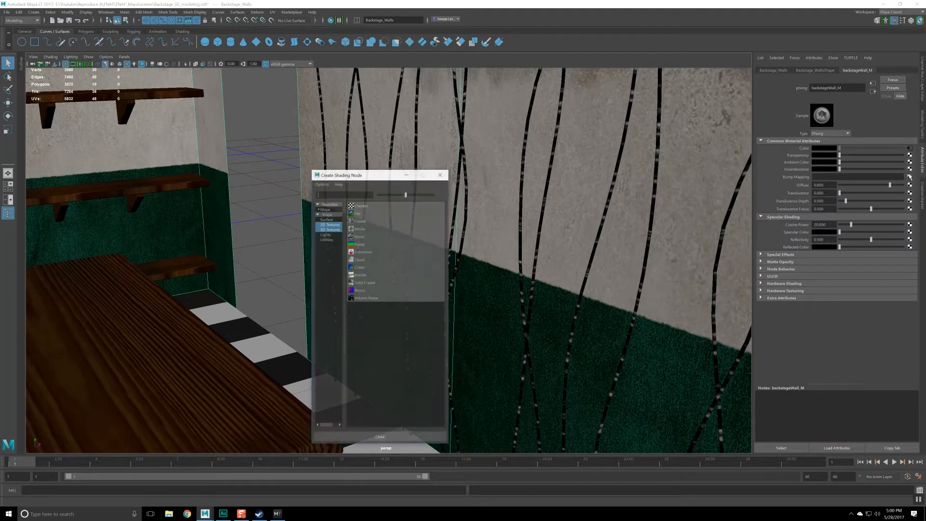
left_click(357, 217)
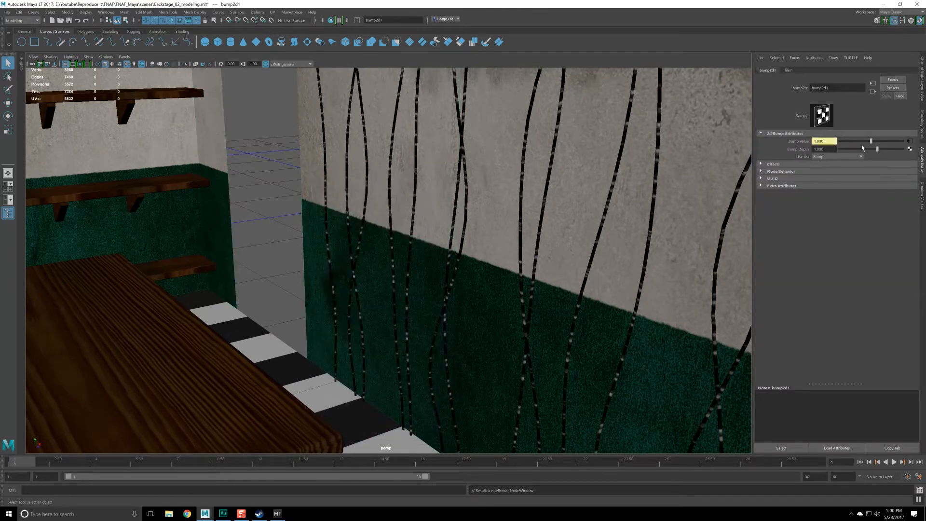
left_click(835, 158)
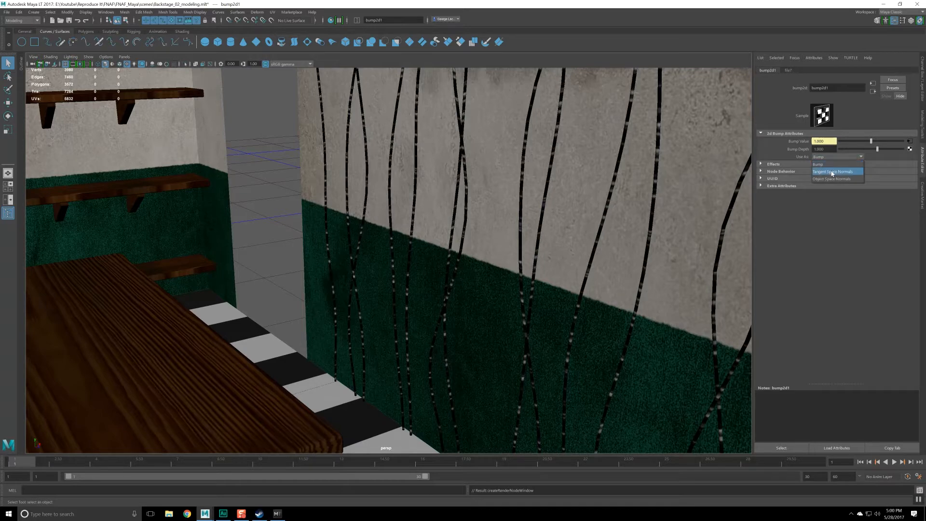
left_click(832, 172)
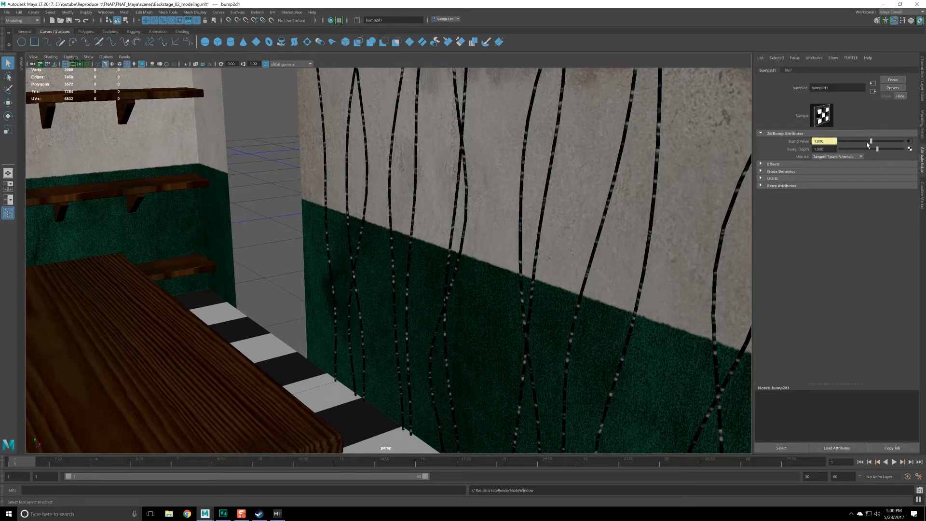
Step: Load Wires_Norm.png from the FNAF Textures Backstage folder into the wall bump map's file node
left_click(910, 144)
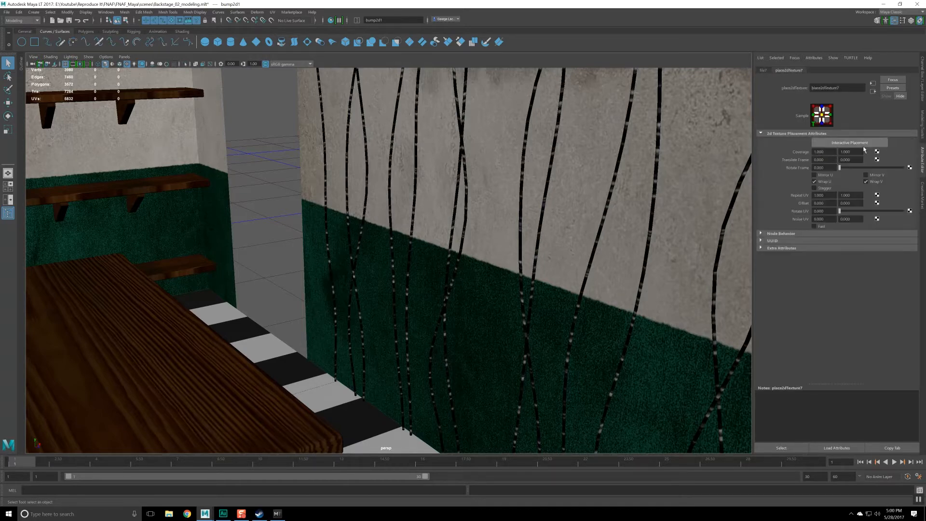
left_click(764, 70)
left_click(912, 165)
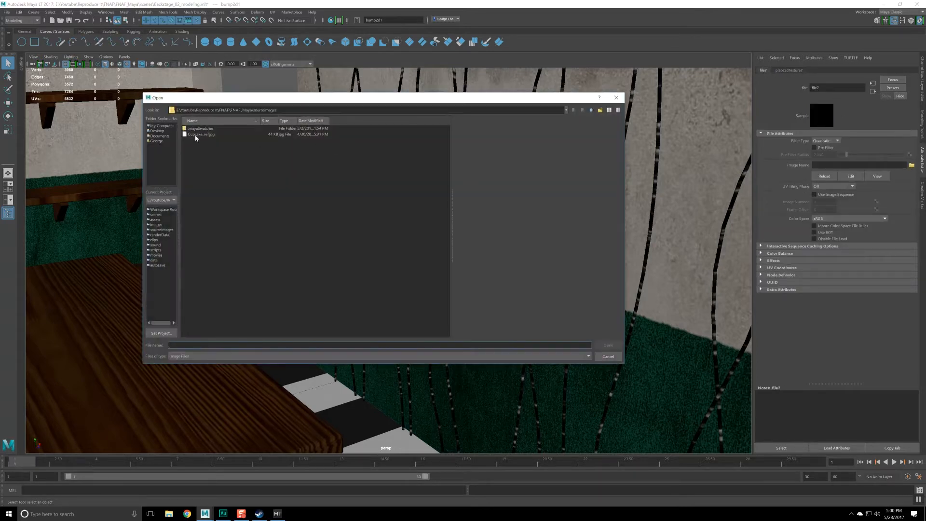
left_click(592, 110)
left_click(592, 110)
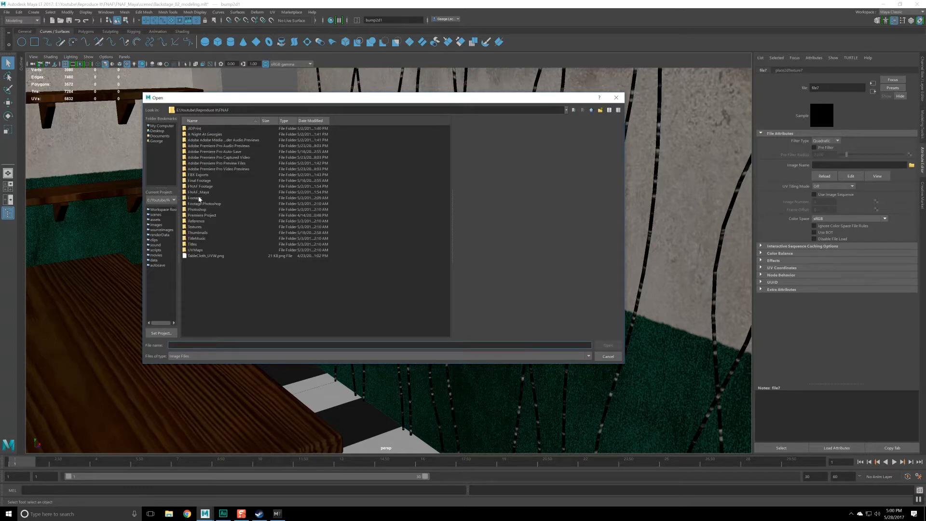
double_click(197, 227)
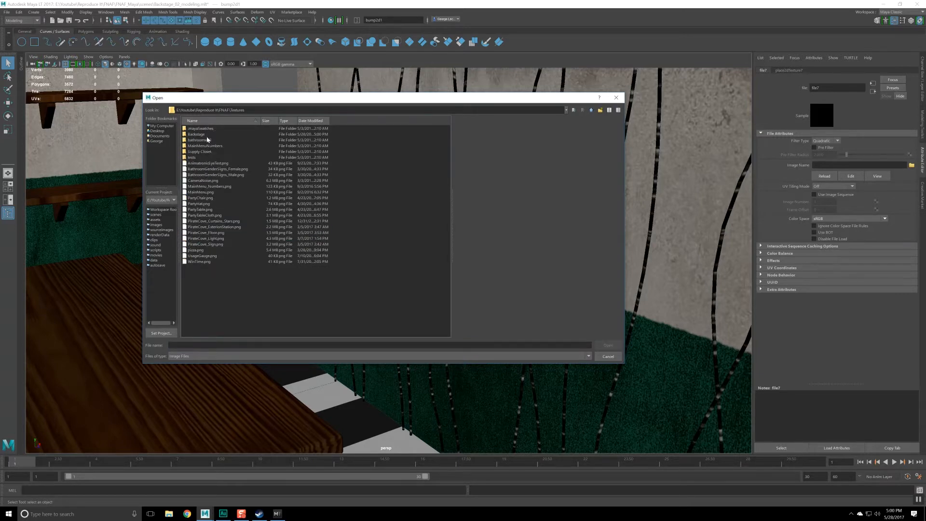
double_click(206, 135)
double_click(202, 147)
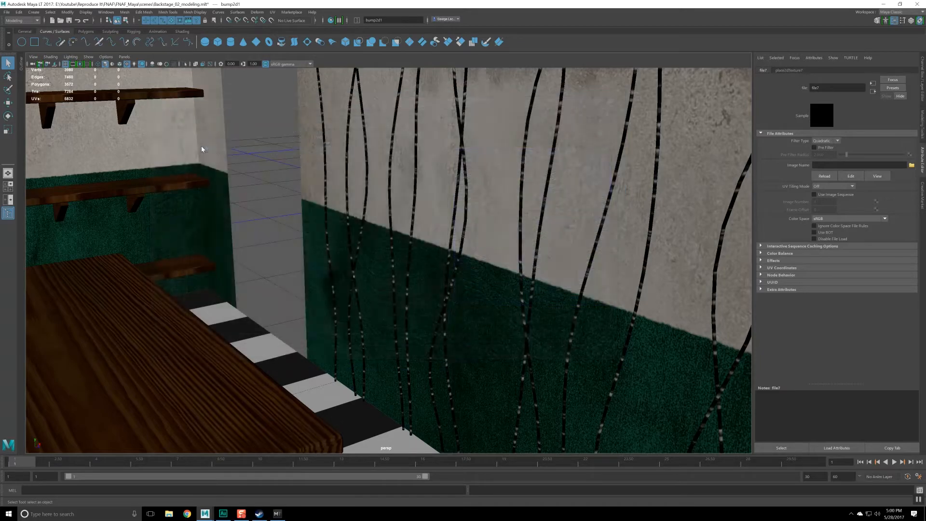
Step: Inspect the normal map's effect on the wall and open the Hypershade
left_click_drag(423, 241, 356, 197, "alt")
scroll(379, 195, "down", 3)
scroll(376, 195, "up", 7)
scroll(377, 196, "down", 2)
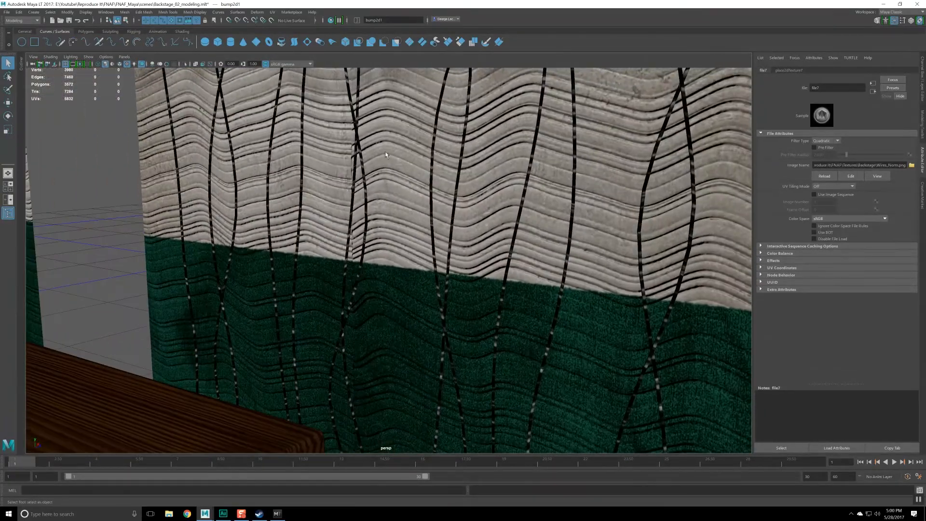
left_click(106, 13)
mouse_move(143, 46)
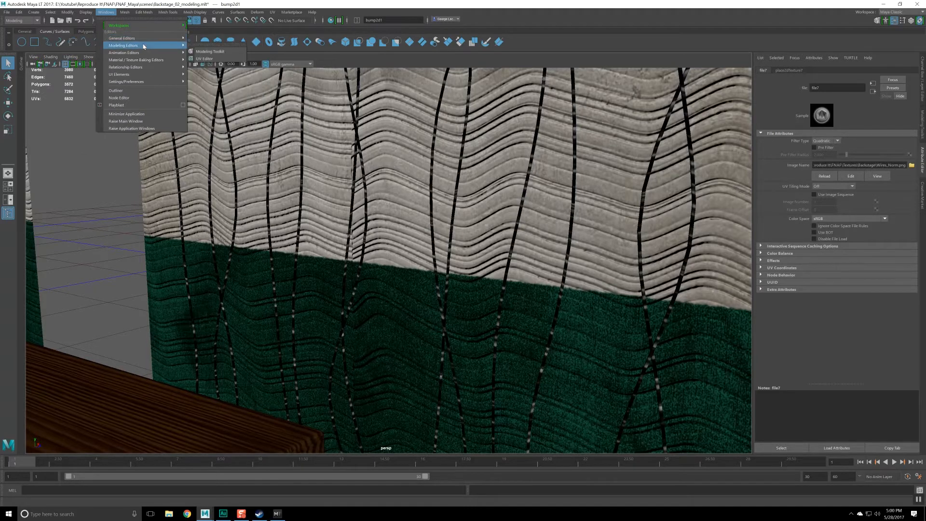
left_click(207, 60)
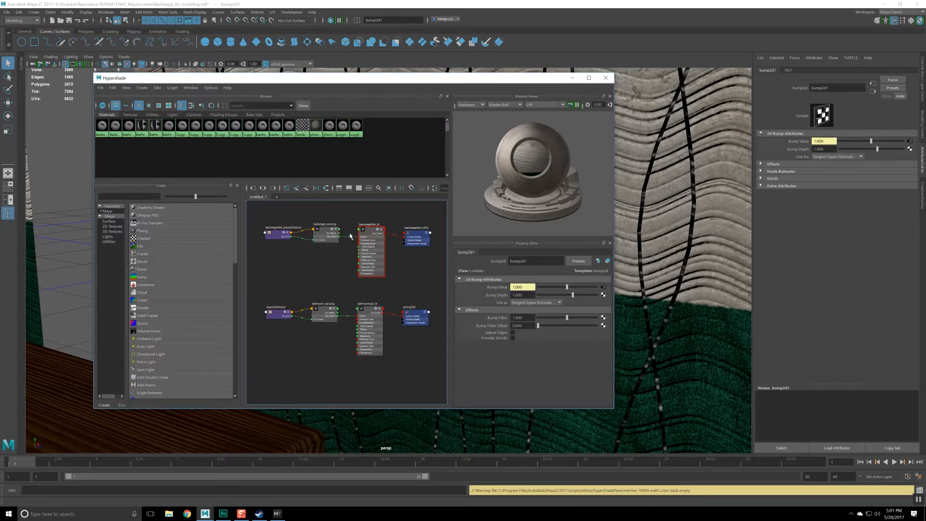
Step: Graph the complete shading network of the backstageWall_M material, including its bump nodes
scroll(350, 234, "up", 2)
scroll(279, 242, "down", 2)
middle_click_drag(319, 251, 355, 256, "alt")
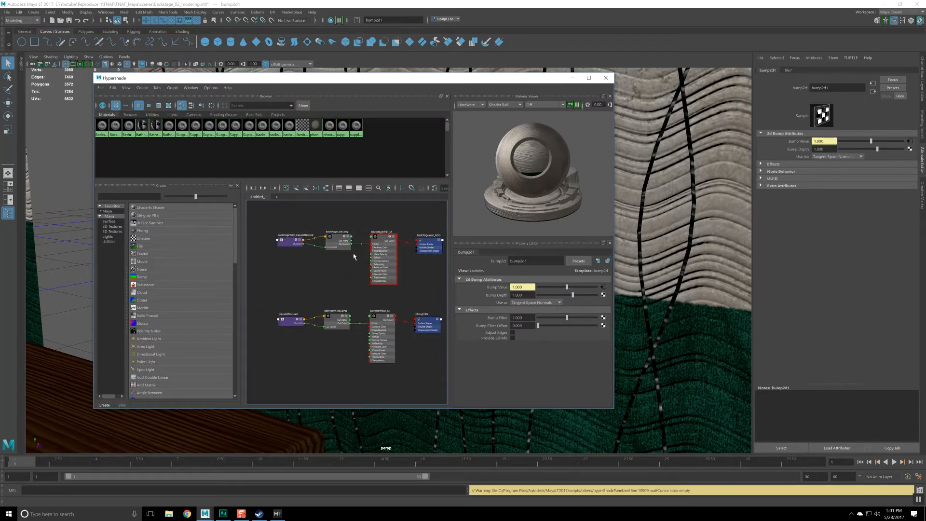
left_click(333, 325)
middle_click_drag(333, 324, 317, 317, "alt")
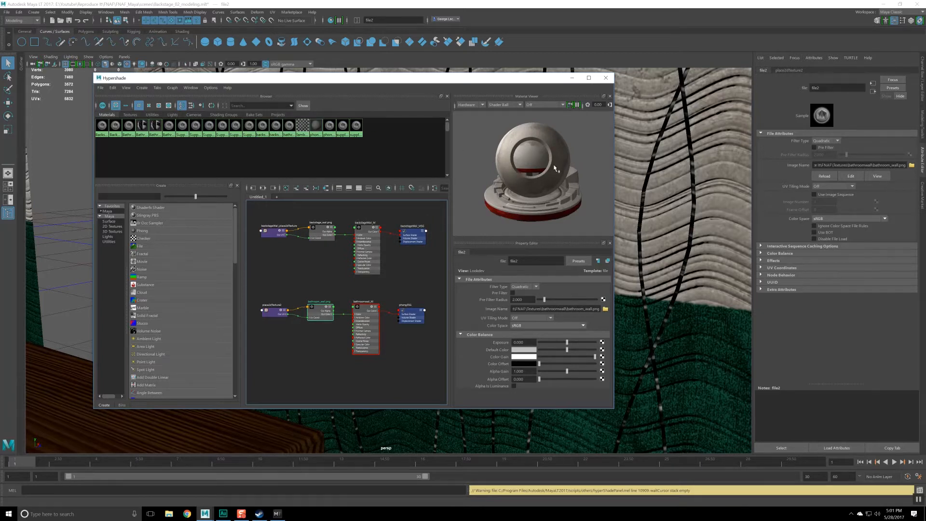
left_click(645, 150)
left_click(646, 151)
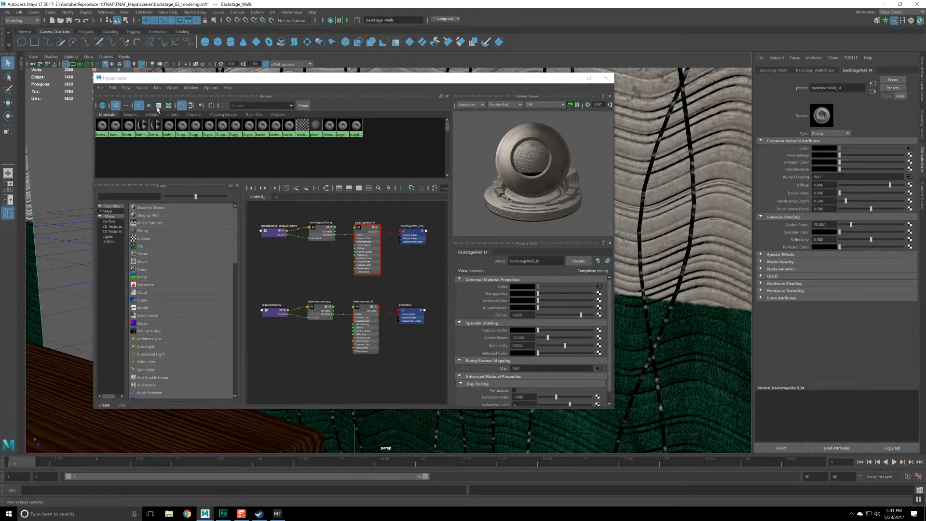
left_click(263, 189)
scroll(369, 247, "down", 6)
scroll(359, 257, "up", 4)
left_click(362, 263)
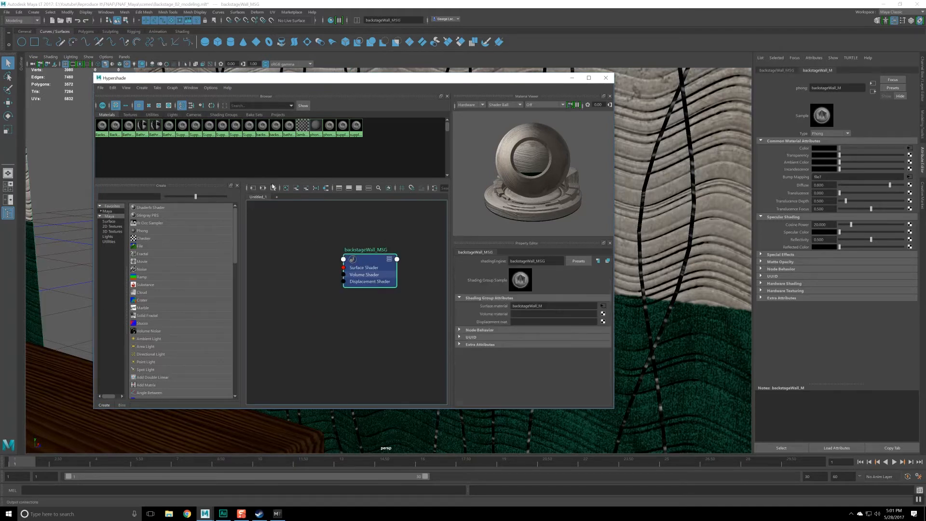
left_click(264, 188)
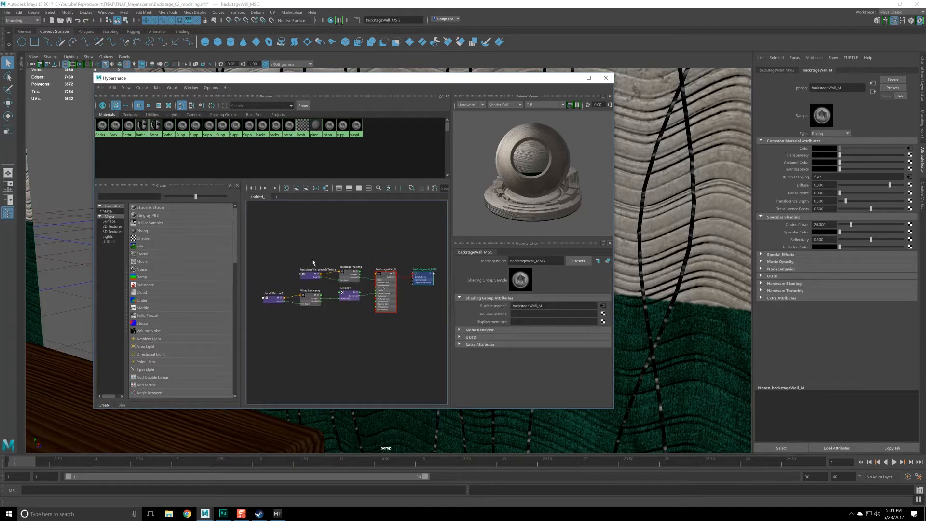
Step: Disconnect the Wires_Norm.png bump nodes from the wall material and move them below its network
left_click_drag(259, 293, 359, 313)
left_click(370, 303)
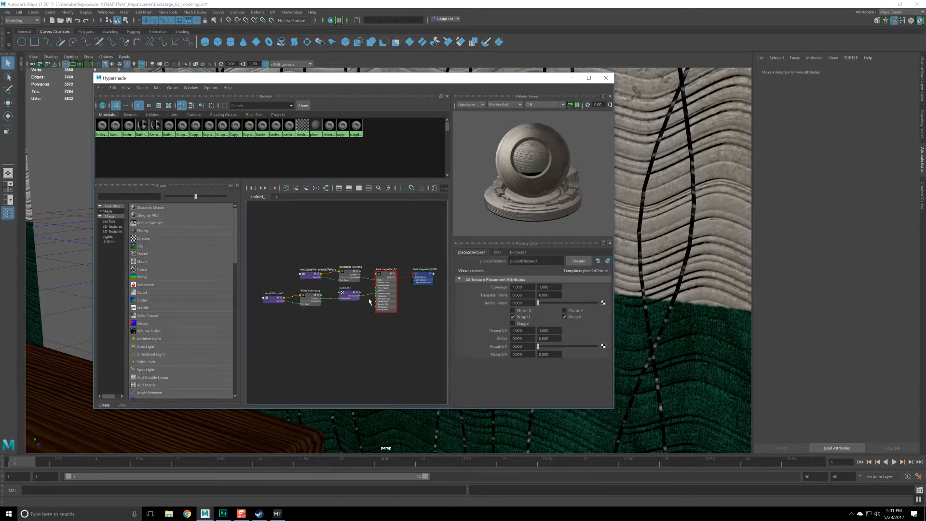
left_click_drag(373, 301, 367, 370)
left_click(352, 299)
Step: Select the hanging wires and graph the full shading network of their Backstage_Wires_M material
left_click(638, 300)
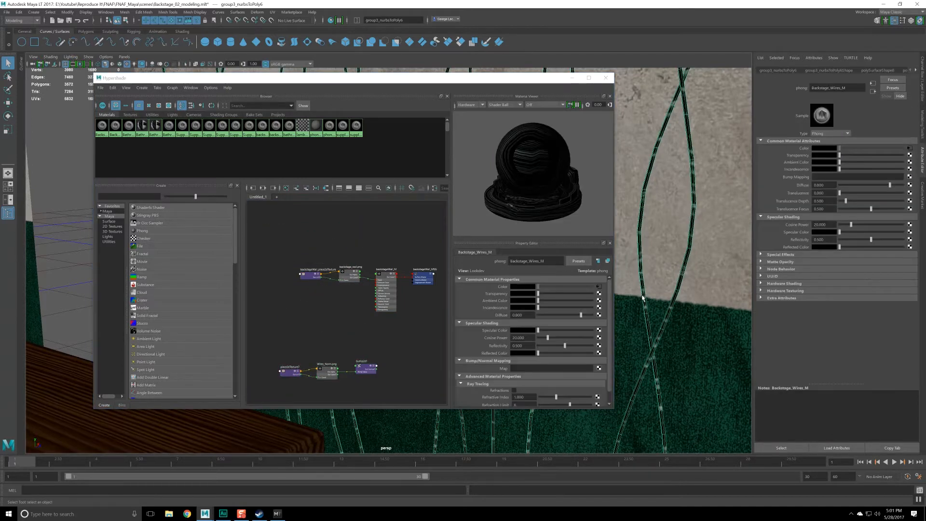
left_click(263, 189)
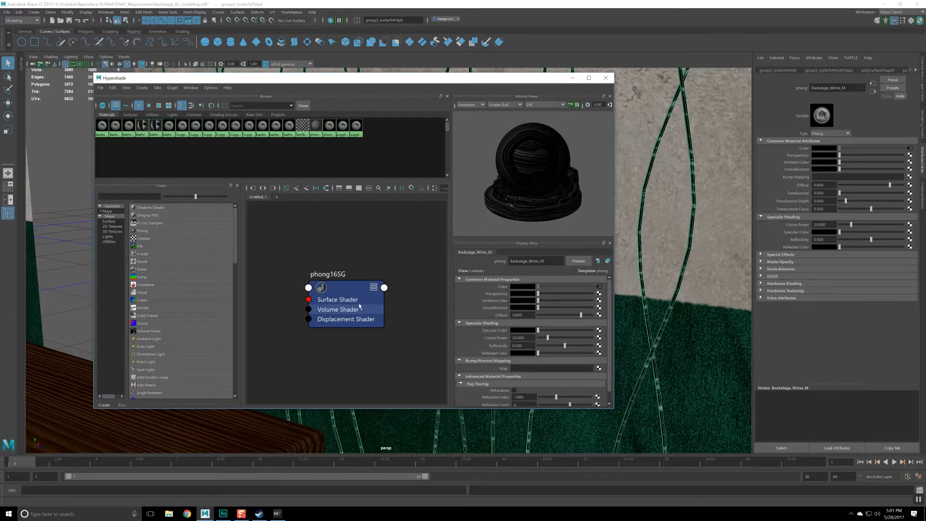
left_click(331, 286)
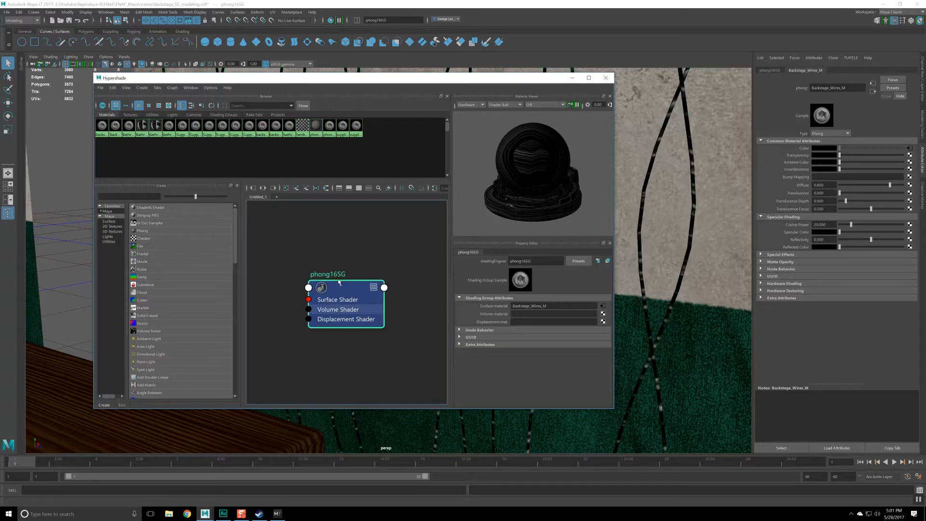
left_click(263, 189)
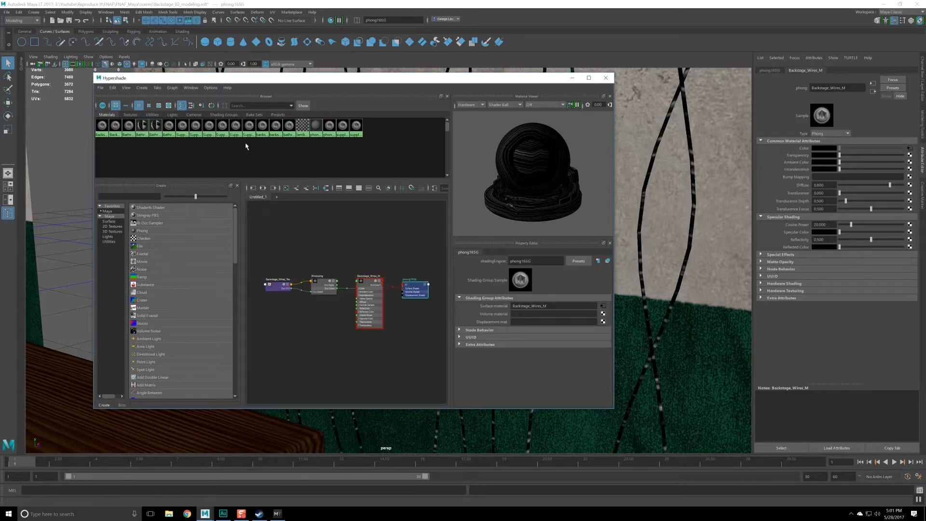
Step: List the scene's textures in the Hypershade and examine the input attributes on the Backstage_Wires_M node
left_click(130, 115)
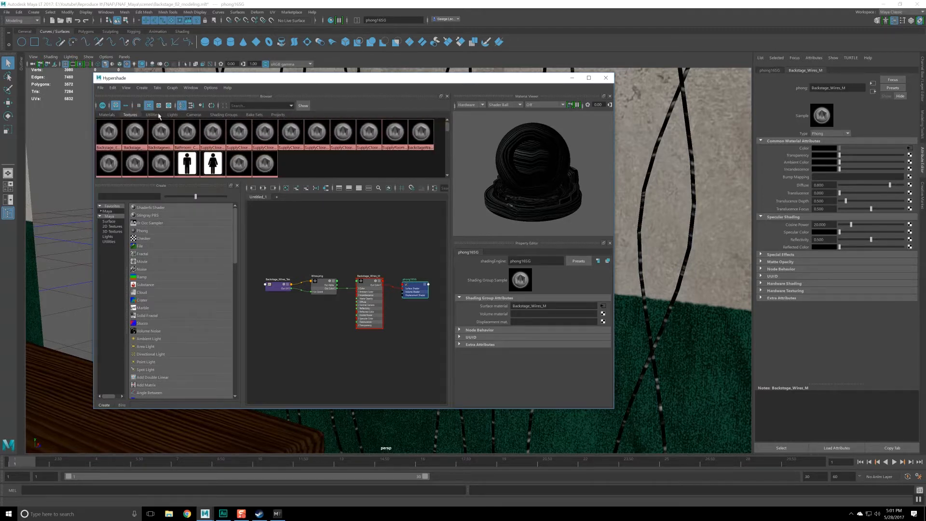
scroll(371, 241, "down", 4)
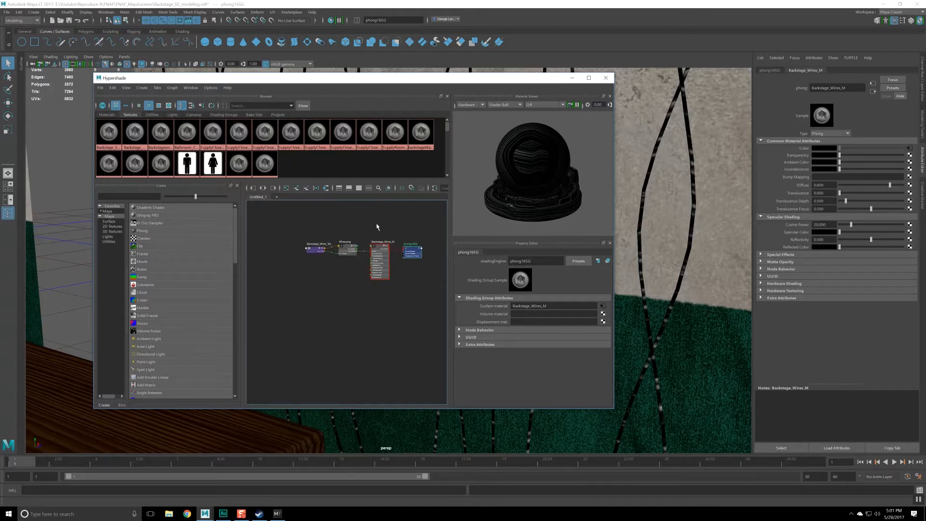
middle_click_drag(378, 227, 359, 245, "alt")
scroll(344, 251, "up", 2)
scroll(343, 250, "down", 2)
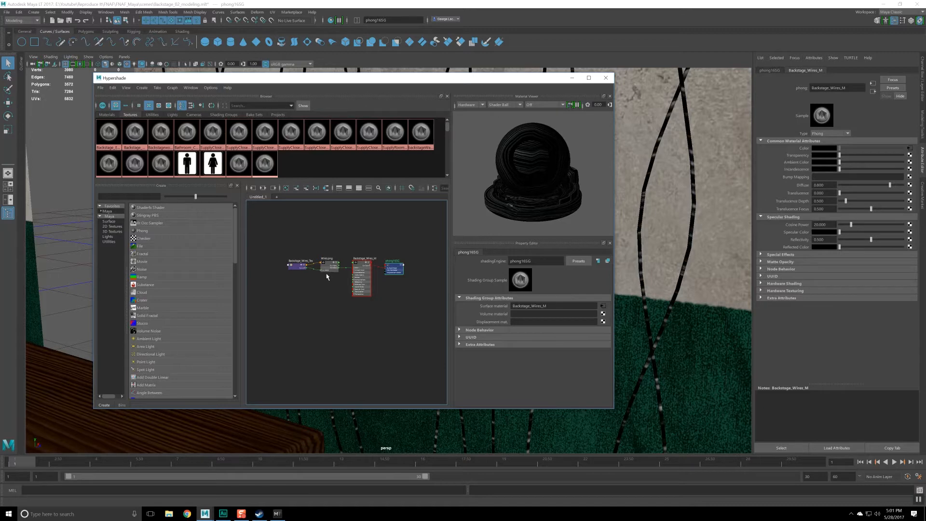
scroll(327, 276, "up", 2)
scroll(379, 287, "up", 3)
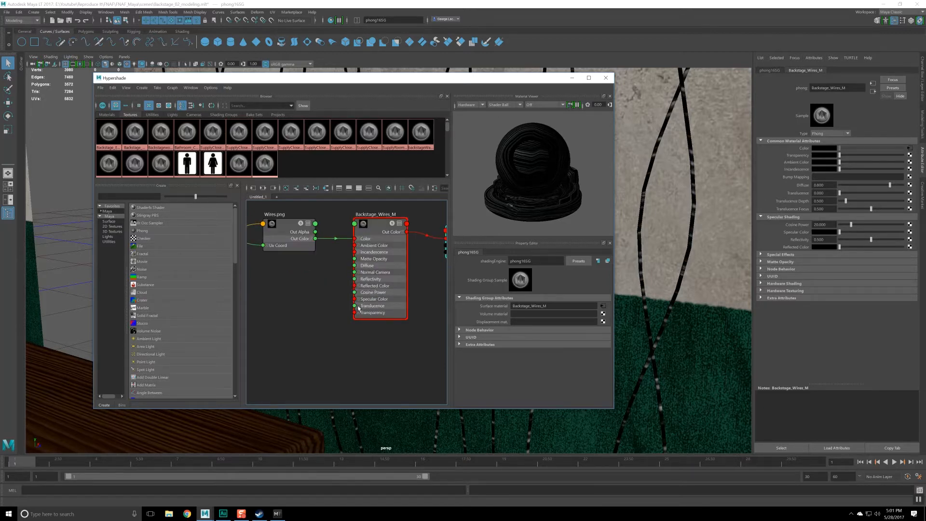
Step: Attach a new file texture to the bump/normal mapping input of the Backstage_Wires_M material
left_click(383, 223)
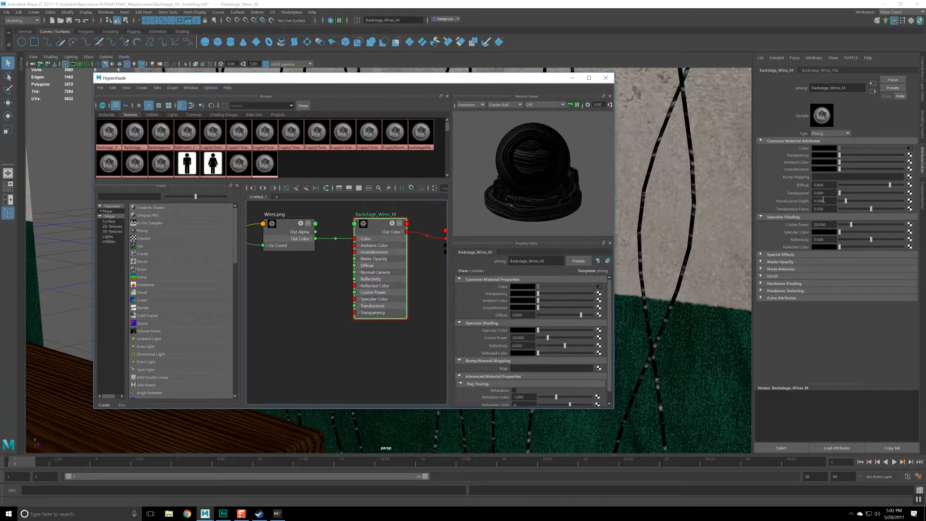
scroll(534, 299, "down", 1)
scroll(527, 325, "up", 1)
scroll(517, 339, "down", 1)
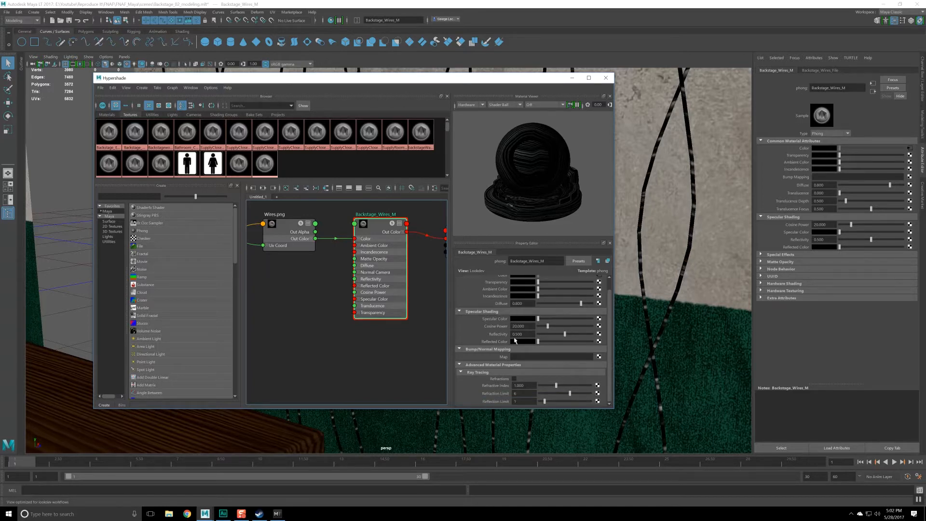
scroll(531, 332, "up", 1)
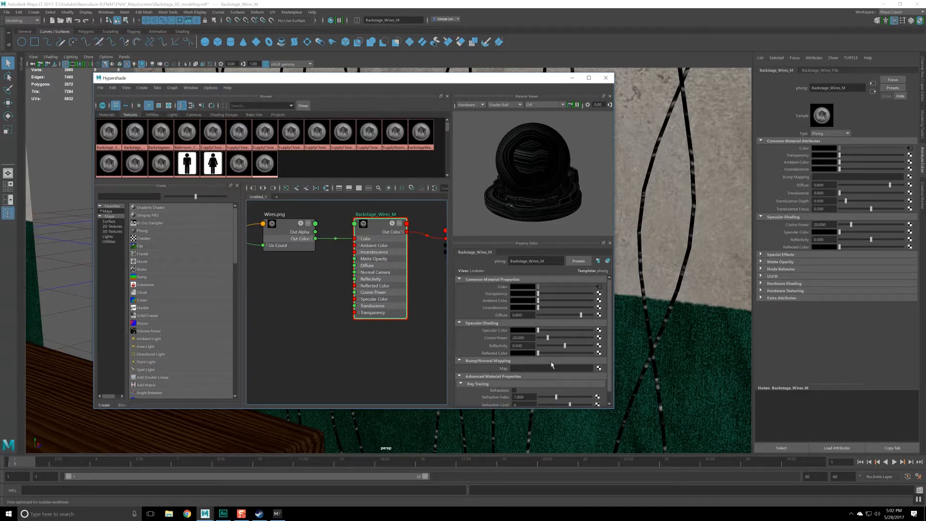
left_click(497, 377)
left_click(604, 368)
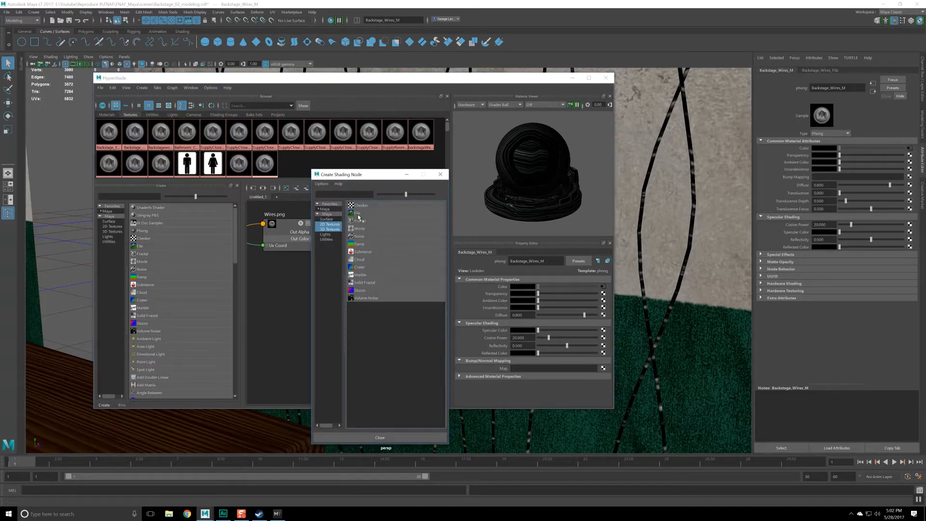
left_click(358, 215)
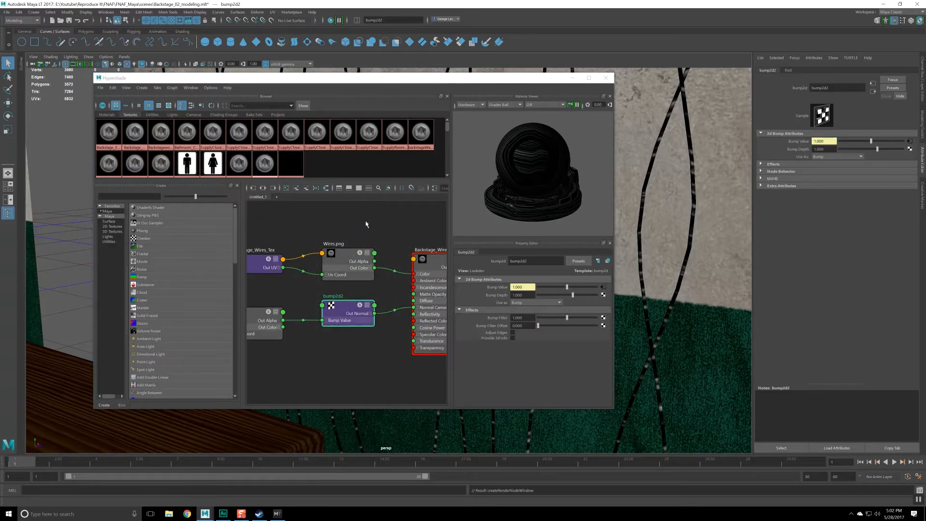
Step: Load Wires_Norm.png from the Backstage textures folder as the image of the new bump file texture
left_click(604, 287)
left_click(606, 309)
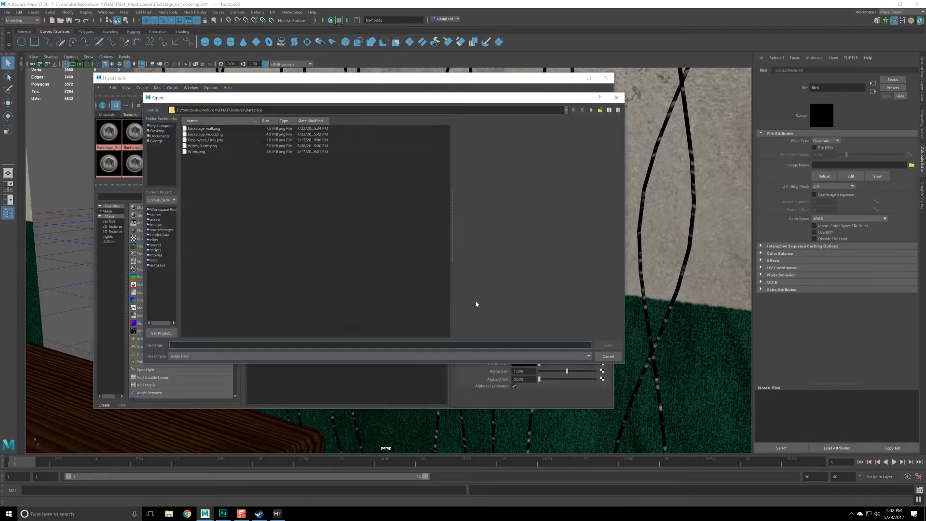
double_click(203, 146)
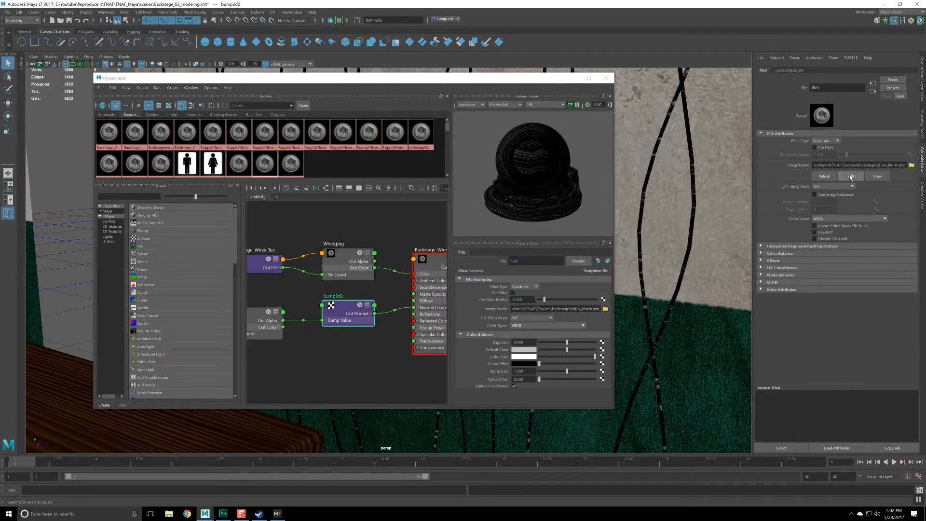
Step: Set the wires' new bump node to be used as Tangent Space Normals and close the Hypershade
left_click(349, 312)
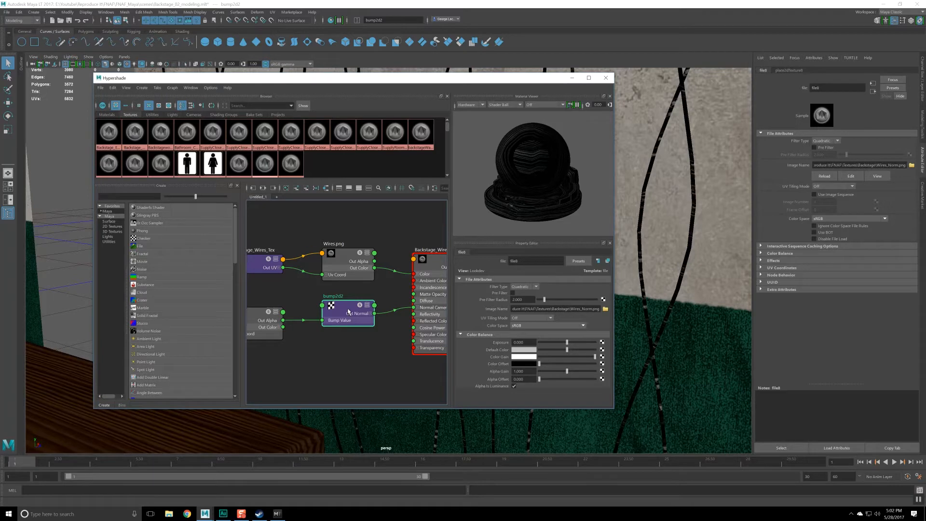
middle_click_drag(325, 300, 308, 285, "alt")
left_click(319, 311)
left_click(357, 308)
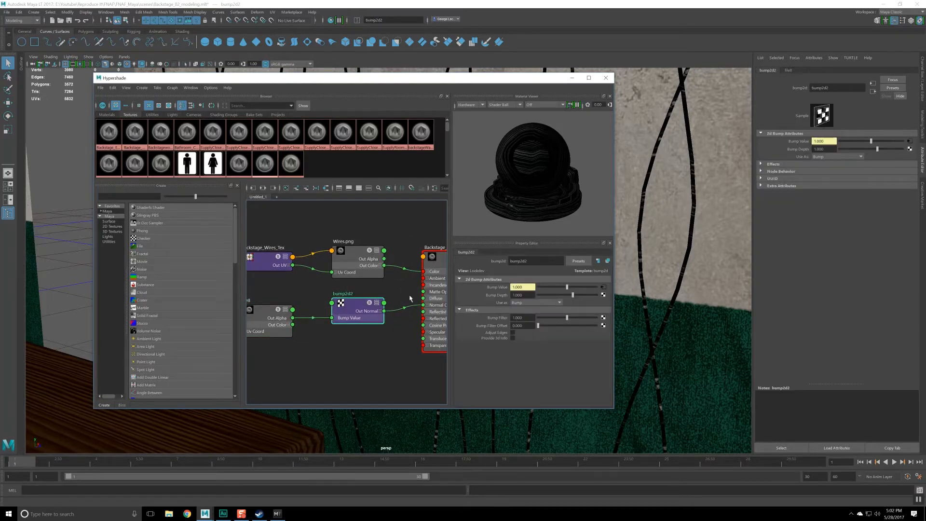
left_click(536, 302)
left_click(531, 310)
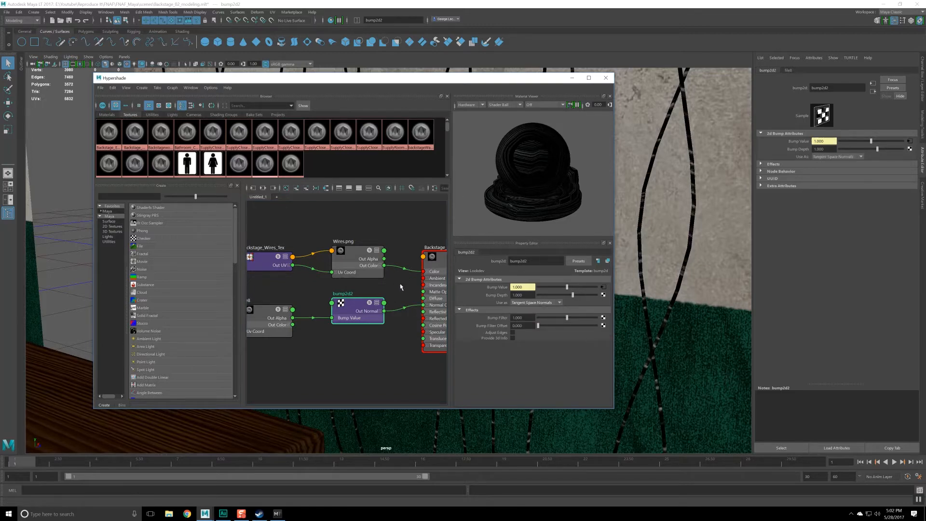
left_click(402, 286)
left_click(606, 78)
Step: Switch the viewport to use all lights and add a directional light to the scene
left_click_drag(633, 239, 465, 292, "alt")
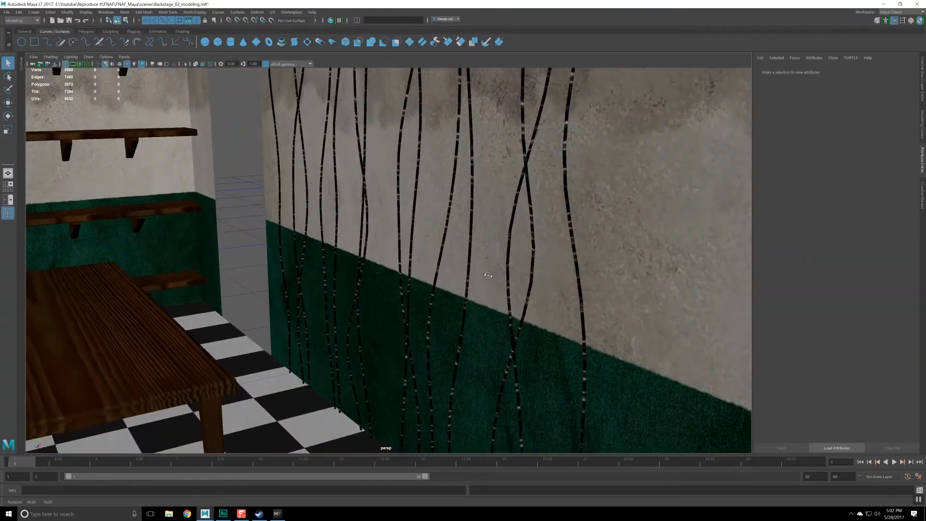
left_click_drag(489, 275, 384, 284, "alt")
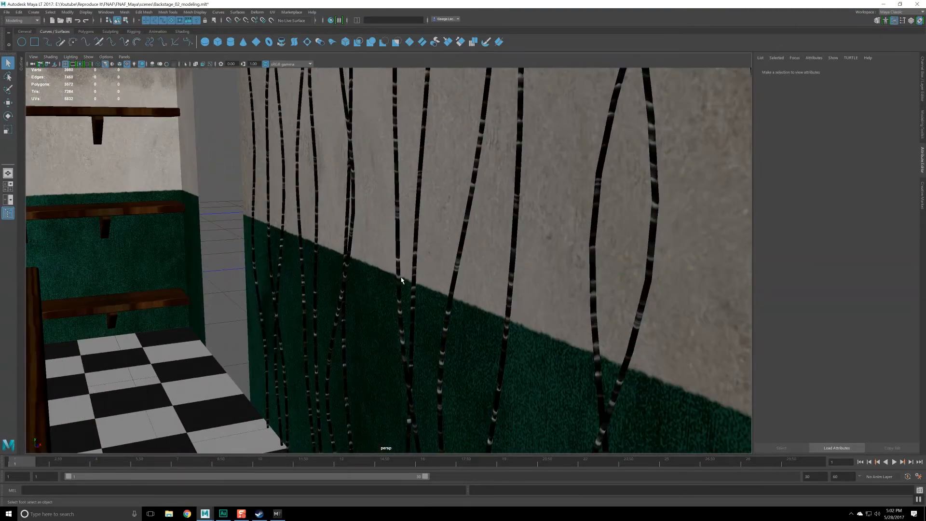
scroll(323, 247, "up", 2)
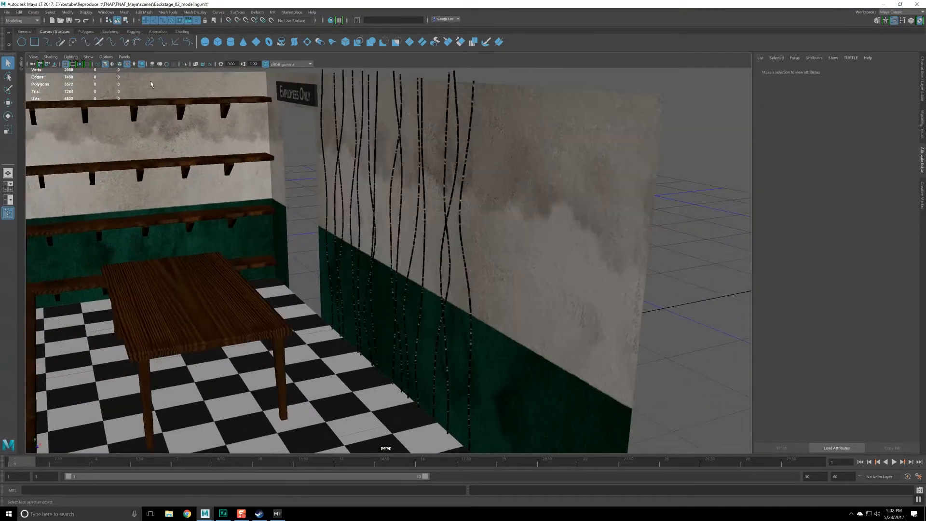
left_click(74, 79)
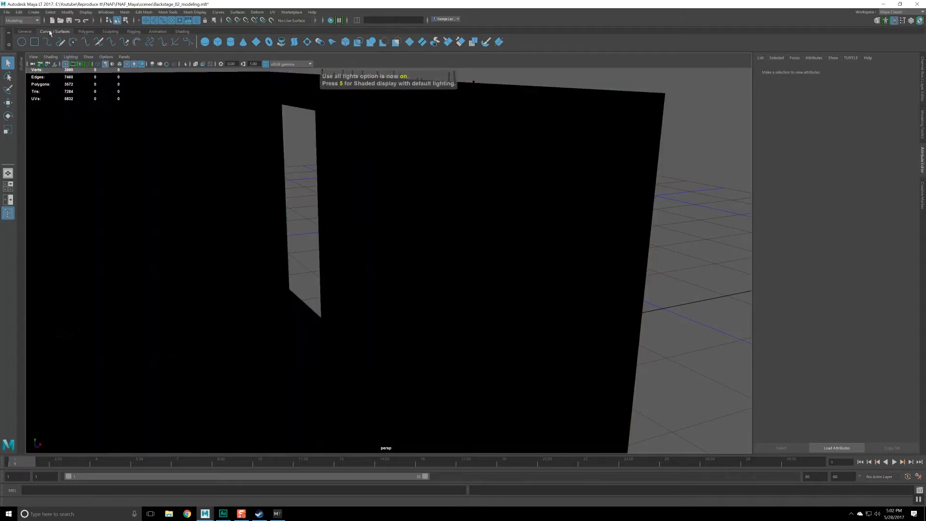
left_click(106, 12)
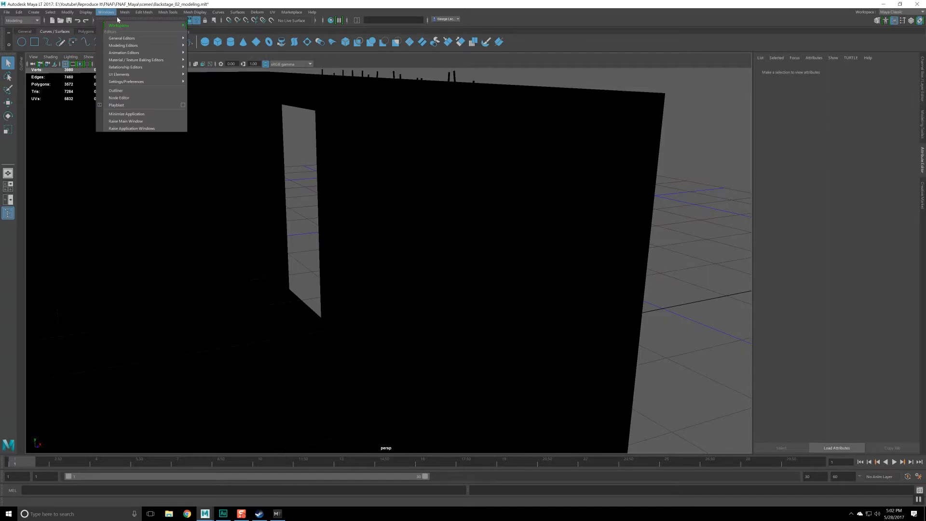
mouse_move(149, 53)
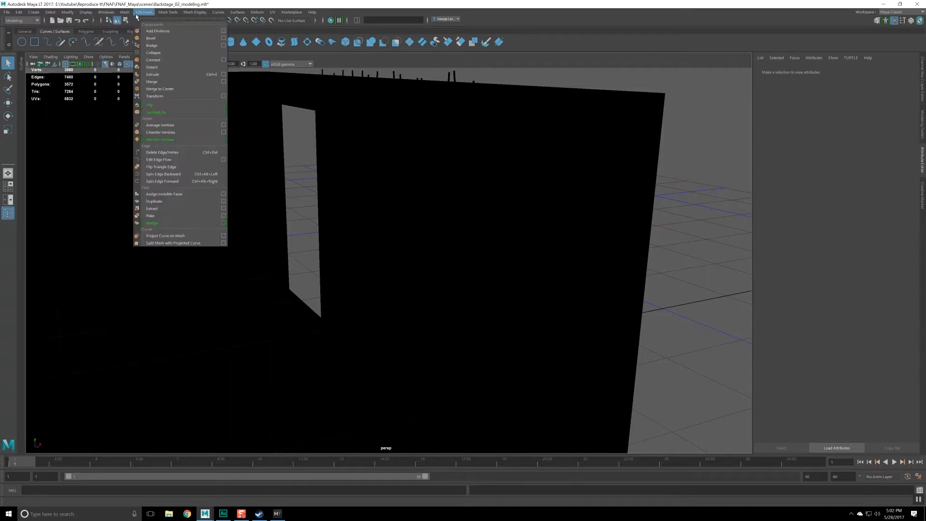
left_click(133, 12)
left_click(173, 32)
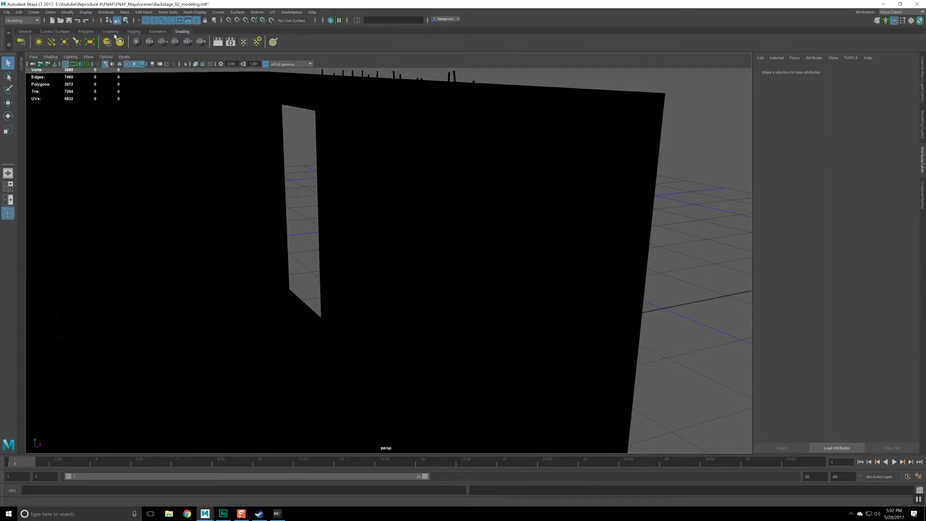
left_click(52, 42)
Step: Rotate the directional light so it shines on the wall with the hanging wires
left_click_drag(325, 263, 314, 262, "alt")
key("w")
key("e")
mouse_move(259, 356)
left_mouse_down()
mouse_move(215, 327)
mouse_move(247, 339)
mouse_move(242, 351)
left_mouse_up()
left_click_drag(348, 340, 397, 266, "alt")
scroll(401, 335, "up", 3)
scroll(395, 316, "up", 3)
scroll(372, 318, "down", 7)
left_click_drag(285, 360, 271, 378)
left_click_drag(586, 256, 552, 257, "alt")
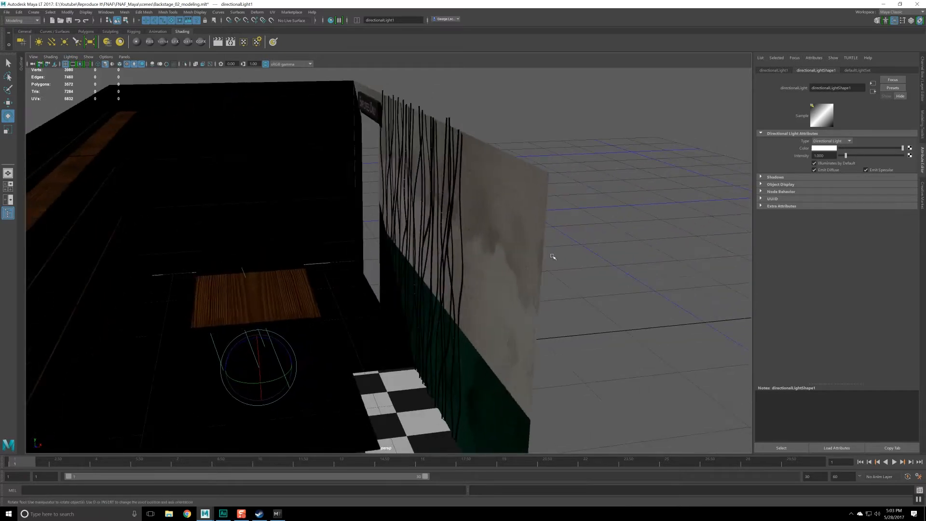
Step: Change the directional light's color to a muted pale cyan
left_click(830, 148)
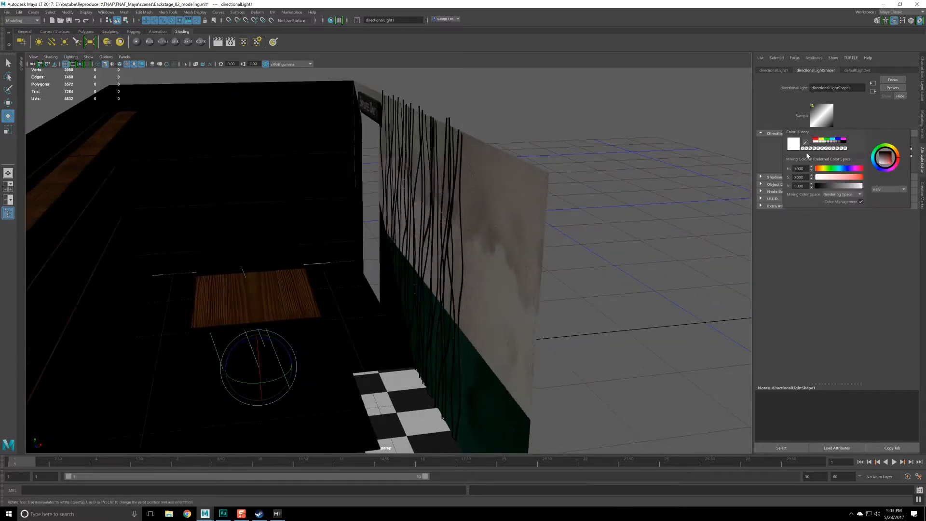
left_click(832, 140)
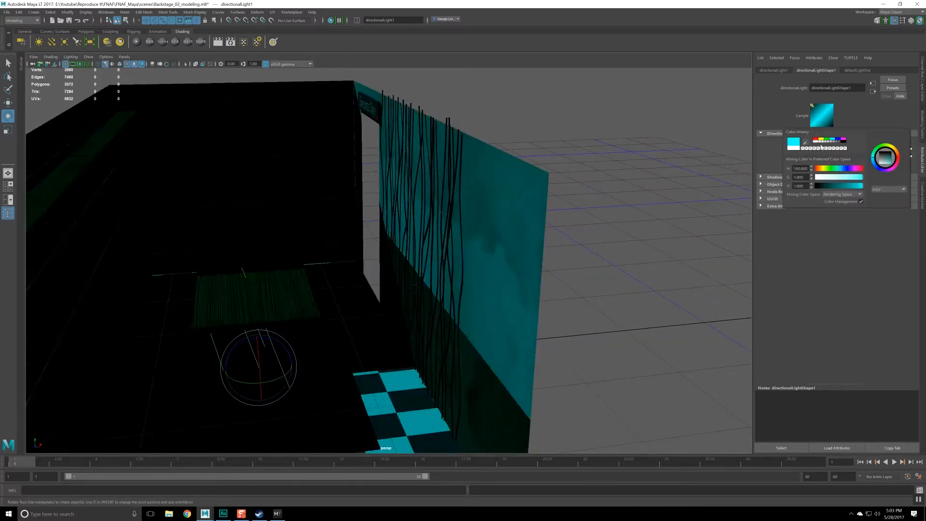
mouse_move(853, 182)
left_mouse_down()
mouse_move(833, 189)
mouse_move(854, 188)
left_mouse_up()
left_click_drag(502, 294, 512, 268, "alt")
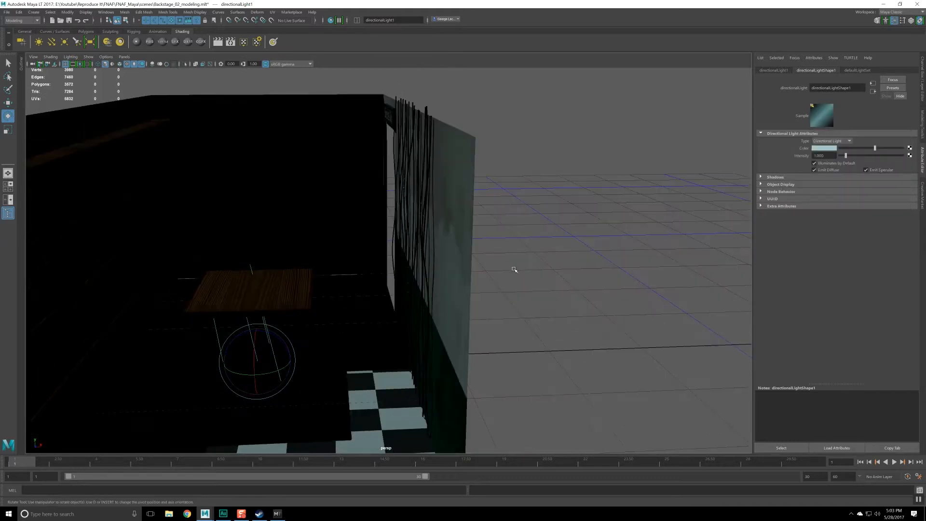
Step: Re-aim the directional light across the room and reduce its intensity slightly
left_click_drag(280, 341, 250, 369)
left_click_drag(846, 155, 841, 155)
left_click_drag(555, 242, 362, 304, "alt")
Step: Delete both directional lights from the Outliner and save the scene
left_click(363, 303)
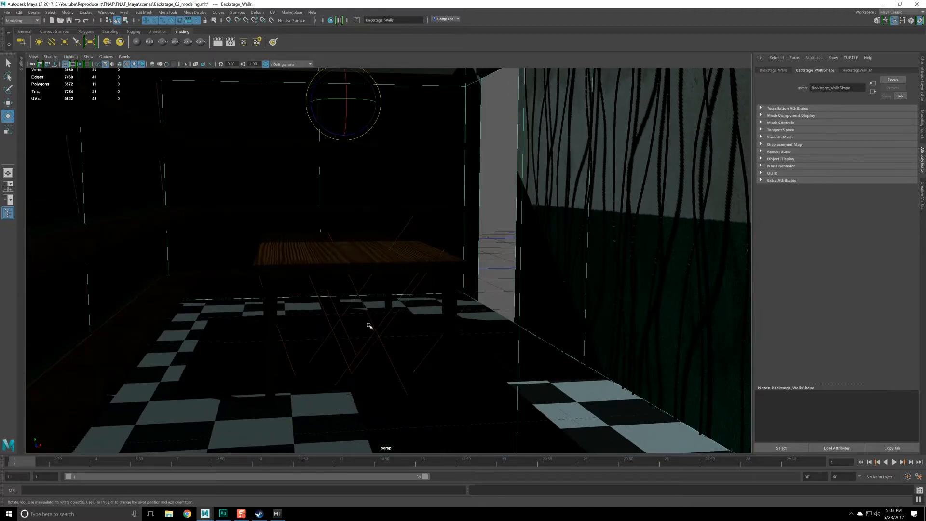
left_click(390, 338, "shift")
left_click_drag(376, 329, 398, 335, "ctrl")
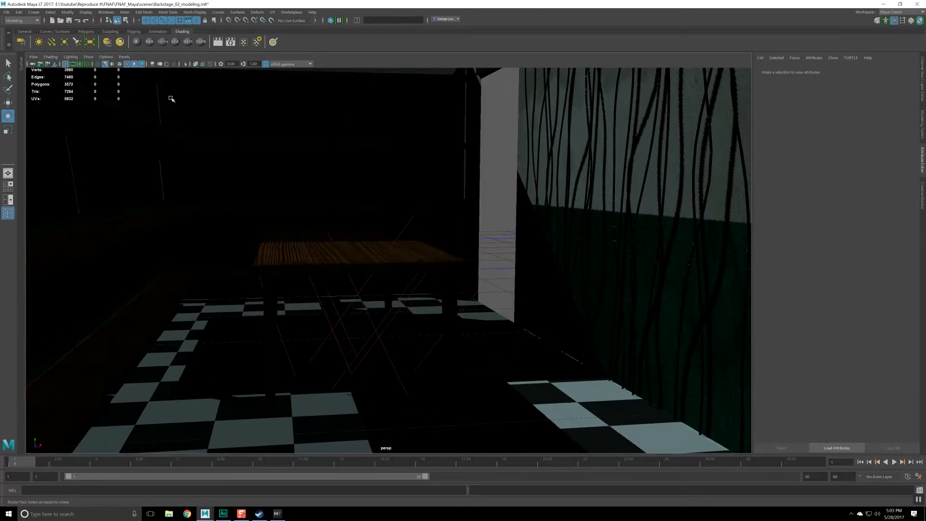
left_click(105, 12)
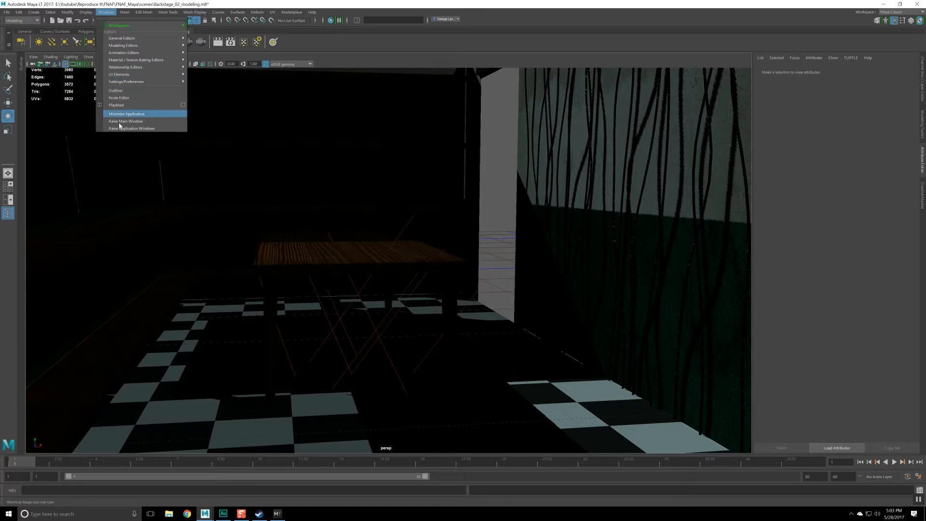
left_click(118, 91)
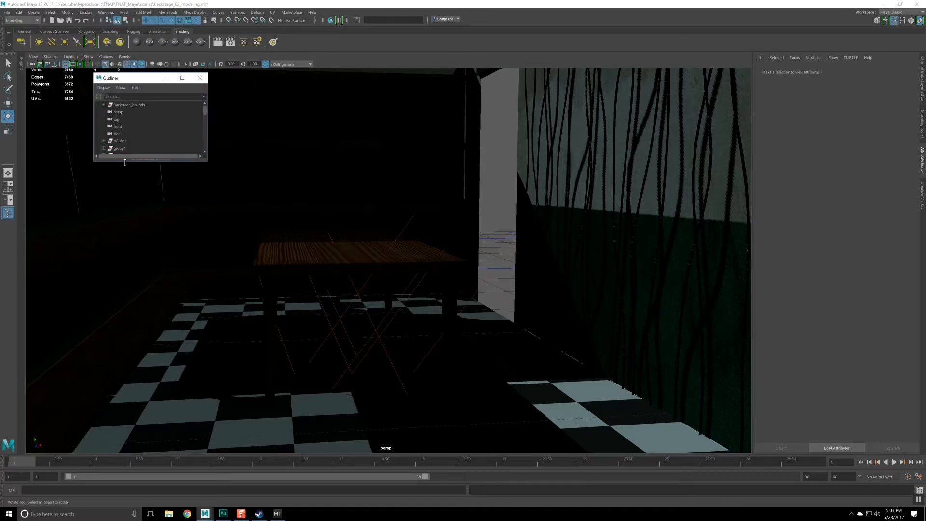
left_click_drag(125, 162, 126, 298)
scroll(142, 184, "down", 7)
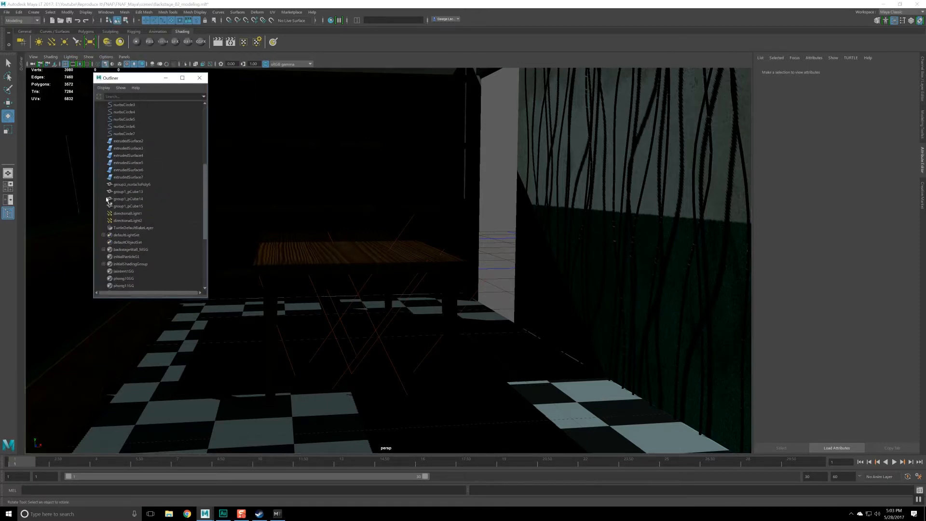
left_click_drag(125, 213, 126, 221)
key("Delete")
key("ctrl+s")
Step: Return the viewport to default lighting and close the floating Outliner
left_click(88, 57)
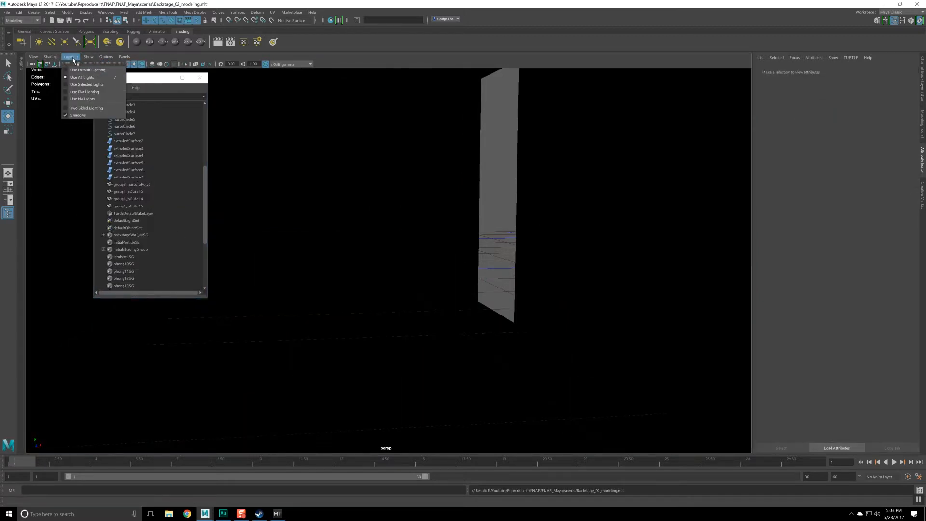
left_click(80, 70)
left_click(200, 78)
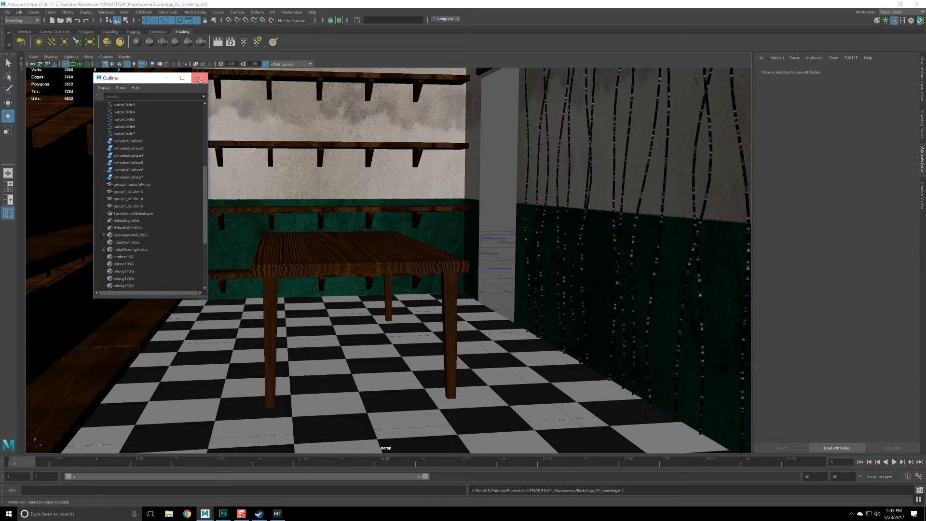
Step: Open the docked Outliner and select the Backstage_bounds group to check which parts of the room it contains
left_click_drag(308, 130, 347, 165, "alt")
scroll(340, 231, "down", 8)
left_click_drag(241, 266, 339, 250, "alt")
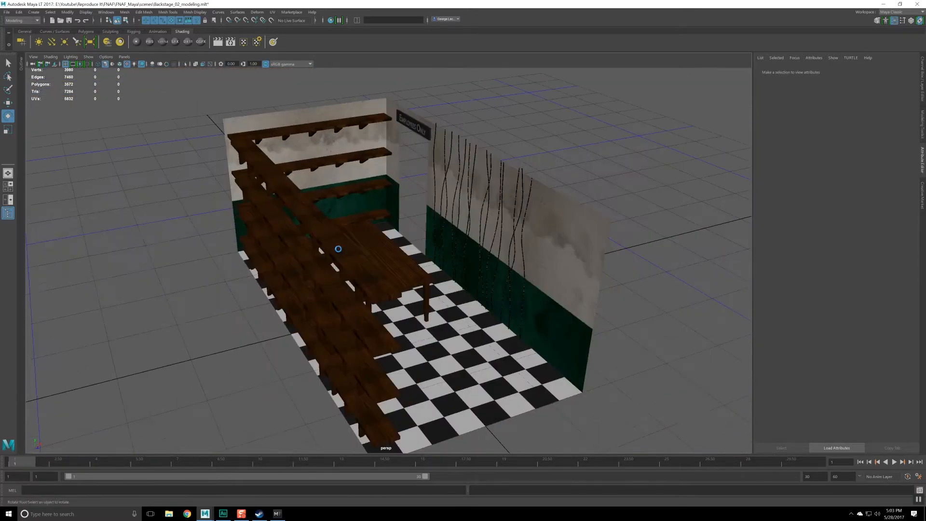
middle_click_drag(339, 250, 330, 279, "alt")
scroll(381, 249, "up", 5)
left_click_drag(380, 249, 357, 240, "alt")
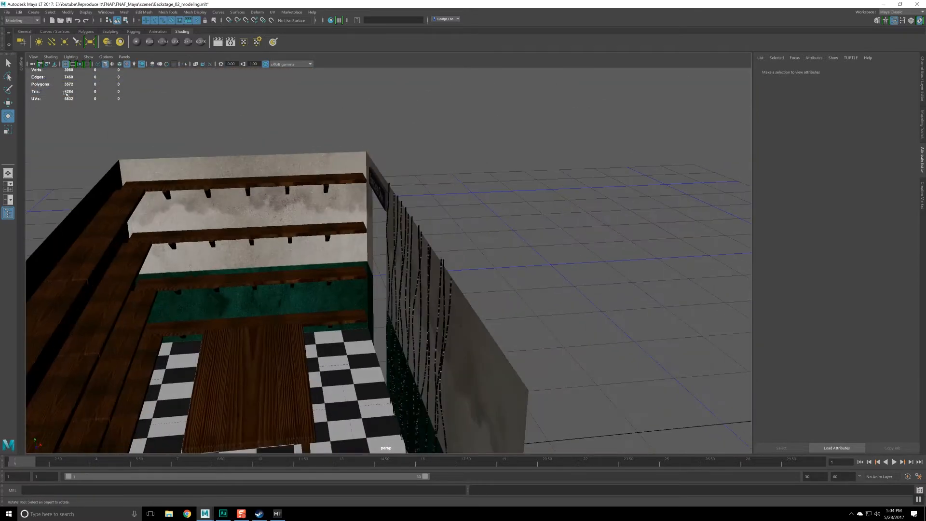
left_click(22, 70)
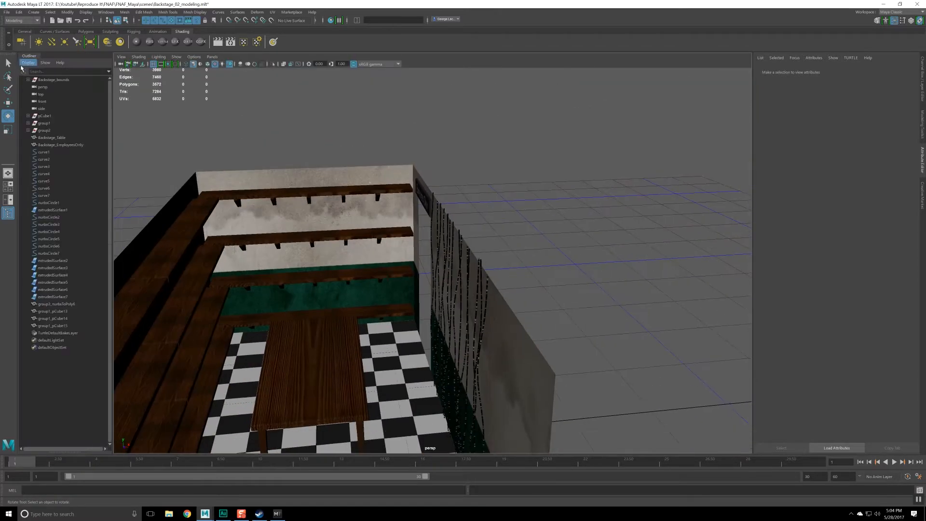
left_click(54, 80)
left_click_drag(187, 155, 283, 165, "alt")
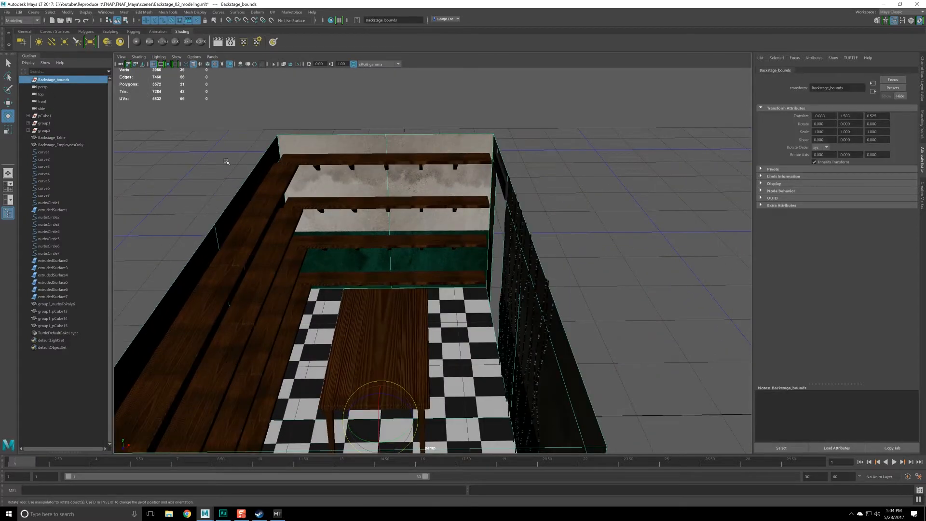
Step: Select the pCube1 group, frame it to check its contents, and delete it from the scene
left_click(51, 116)
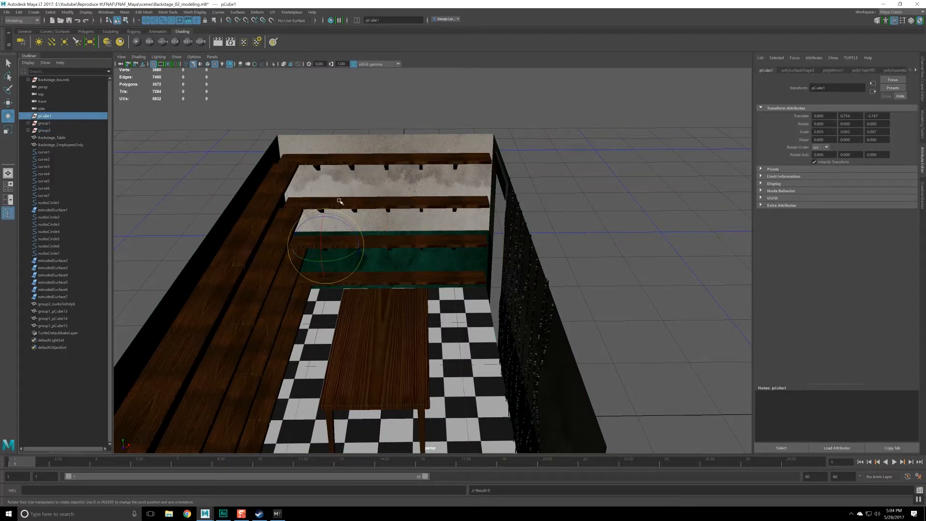
key("f")
mouse_move(370, 298)
left_mouse_down("alt")
mouse_move(401, 285)
mouse_move(379, 290)
left_mouse_up("alt")
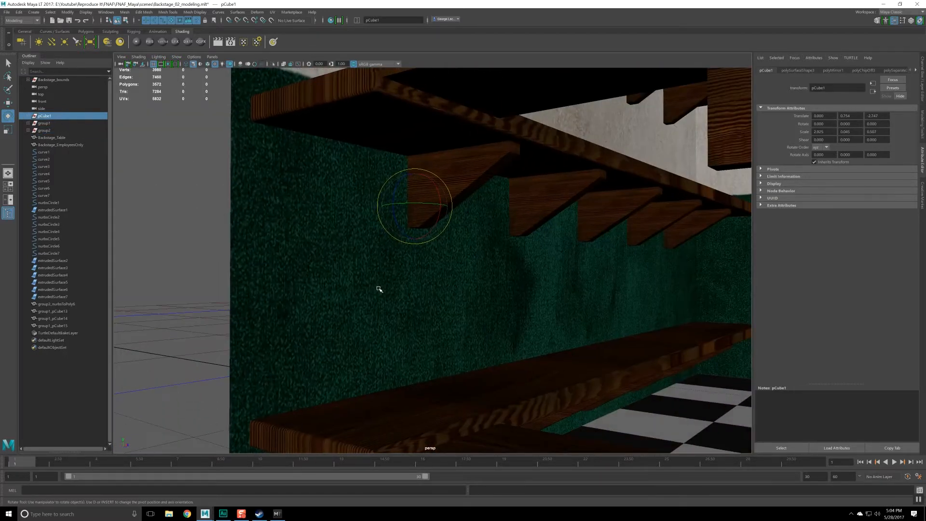
key("Delete")
Step: Select group1 and expand its pCube children in the Outliner to check what the group contains
left_click(44, 117)
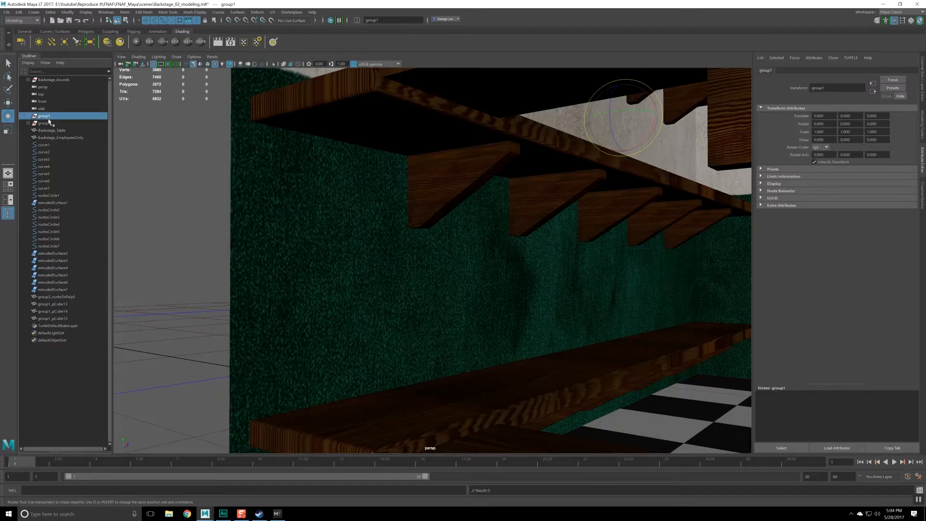
left_click_drag(207, 147, 409, 203, "alt")
left_click(28, 116)
left_click(50, 138)
left_click(30, 123)
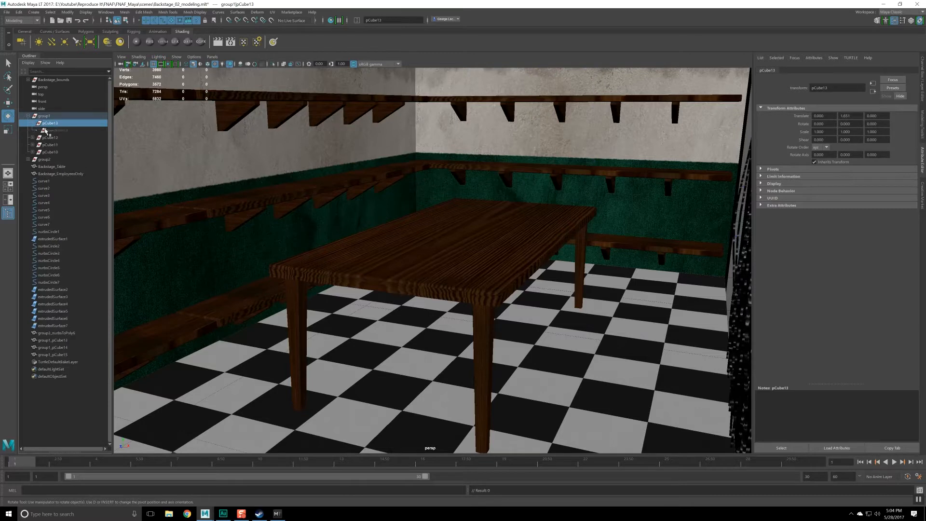
left_click(48, 138)
left_click(32, 145)
left_click(32, 138)
left_click(44, 116)
Step: Delete all construction history in the scene and remove group1 from the Outliner
left_click(33, 12)
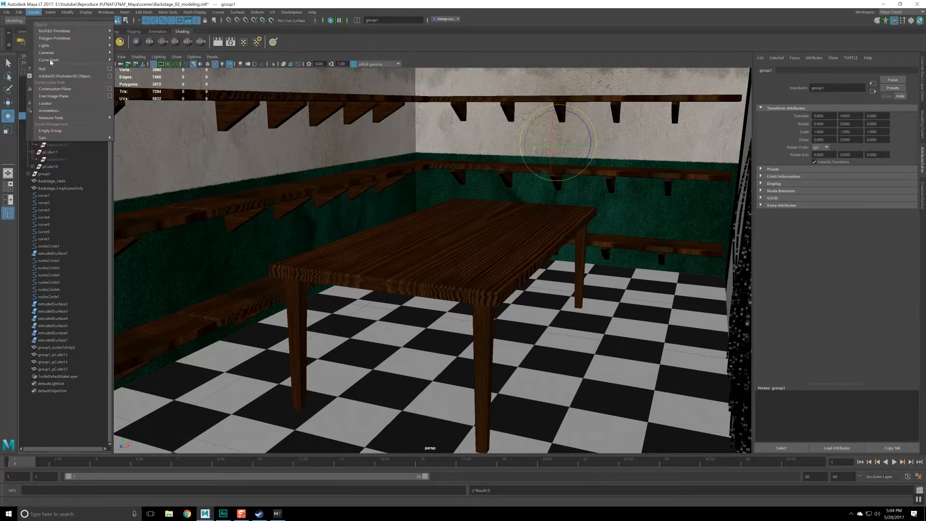
left_click(18, 13)
mouse_move(68, 106)
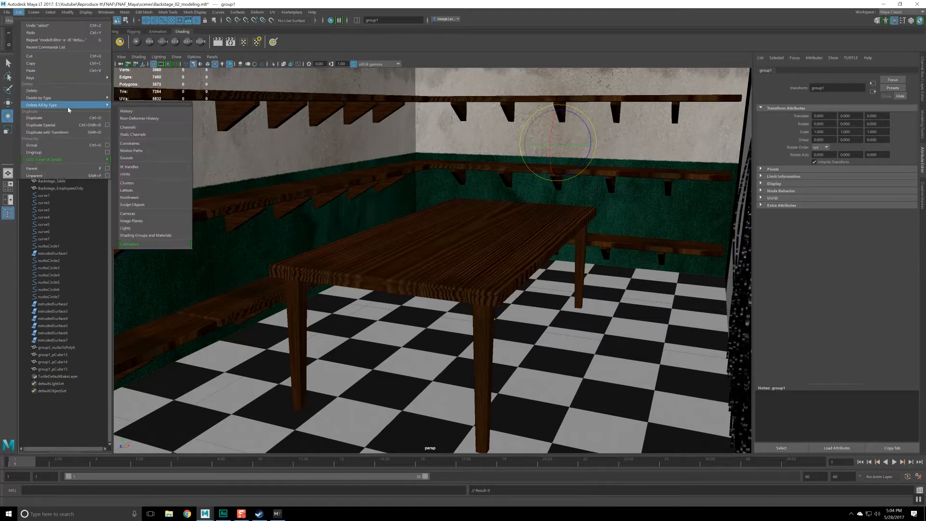
left_click(122, 109)
left_click(44, 116)
Step: Expand group2 to check its children, delete the group, and save the scene
left_click(28, 116)
left_click(51, 130)
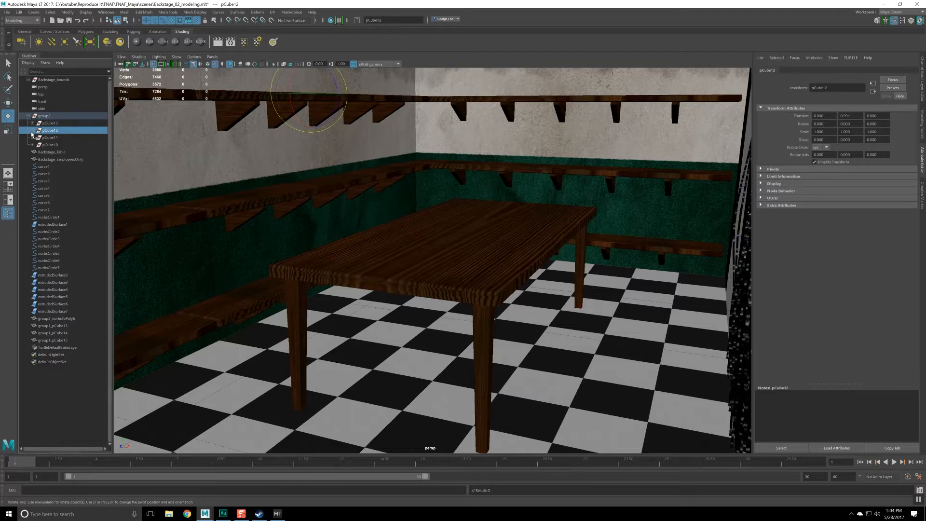
left_click(43, 118)
key("Delete")
key("ctrl+s")
Step: Save the scene under the new file name Backstage_03_modeling.mlt
left_click(6, 12)
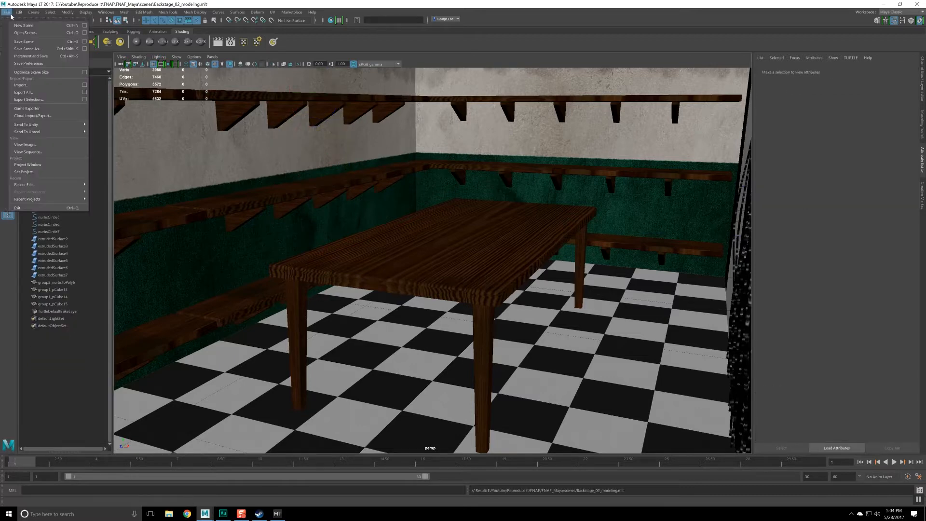
left_click(29, 42)
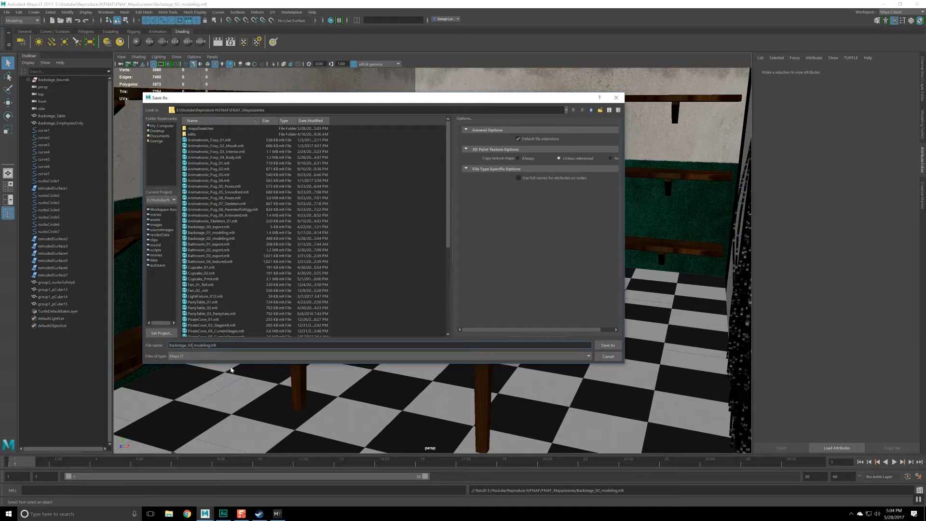
key("Return")
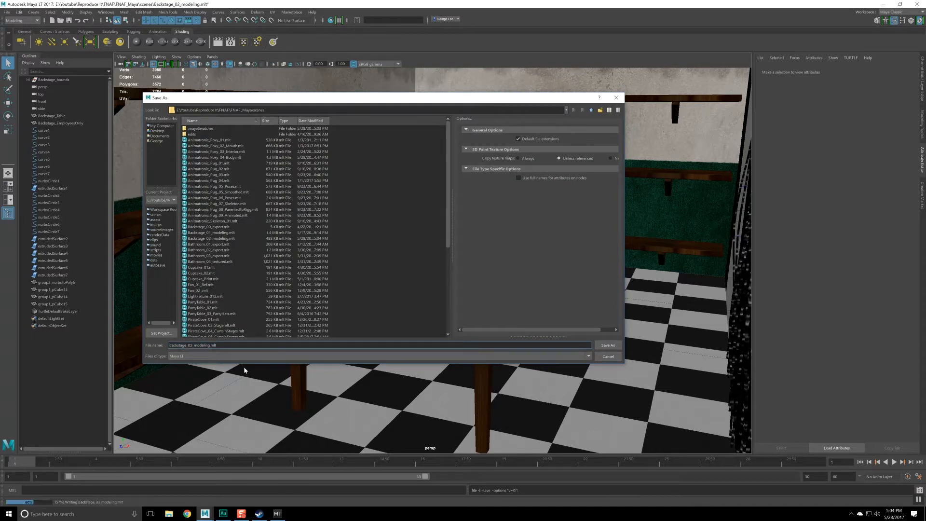
Step: Select curve1 through curve7 in the Outliner and delete them from the scene
key("e")
left_click(56, 130)
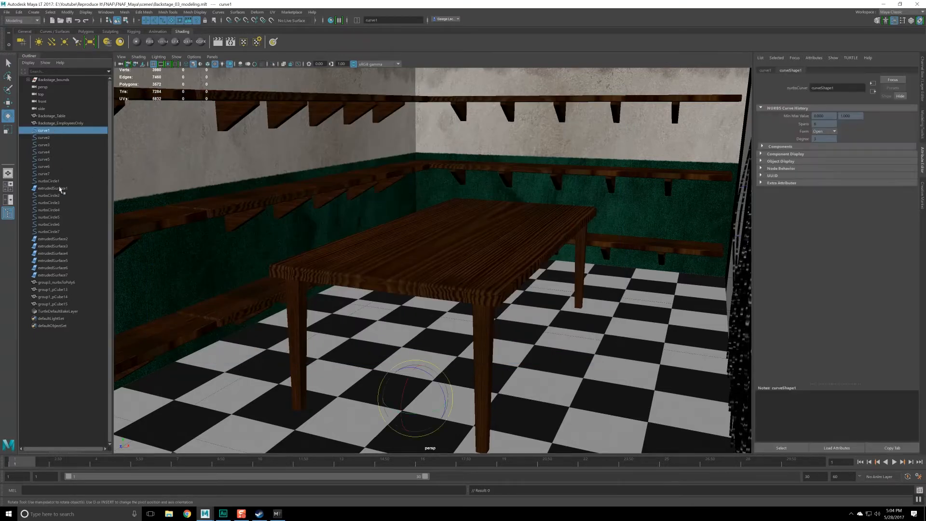
left_click(57, 175, "shift")
middle_click_drag(412, 164, 381, 200, "alt")
left_click_drag(381, 201, 397, 207, "alt")
right_click_drag(397, 207, 541, 184, "alt")
key("Delete")
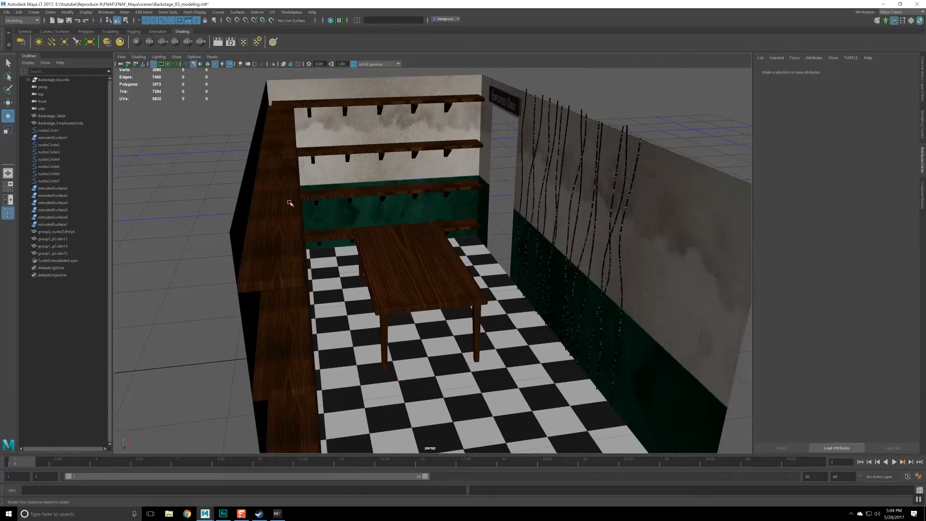
Step: Delete all the leftover nurbsCircle objects, nurbsCircle1 through nurbsCircle7, from the Outliner
left_click(64, 146)
left_click(57, 182, "shift")
key("Delete")
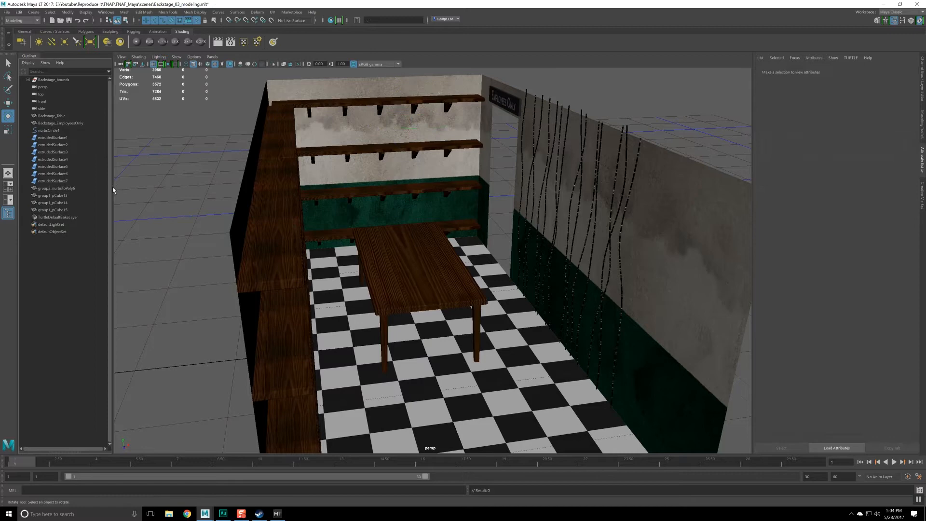
left_click(56, 132)
key("Delete")
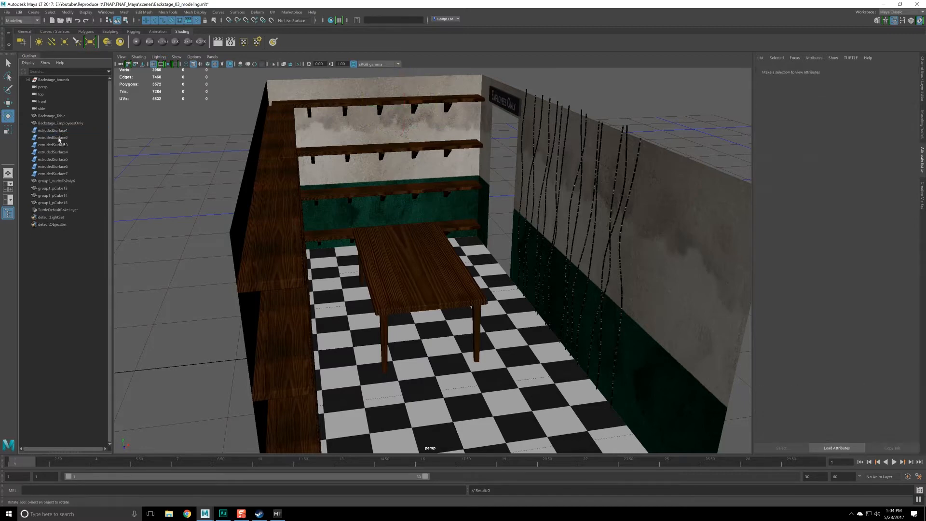
Step: Delete the extrudedSurface1 through extrudedSurface7 objects from the Outliner
left_click(59, 132)
left_click(62, 173, "shift")
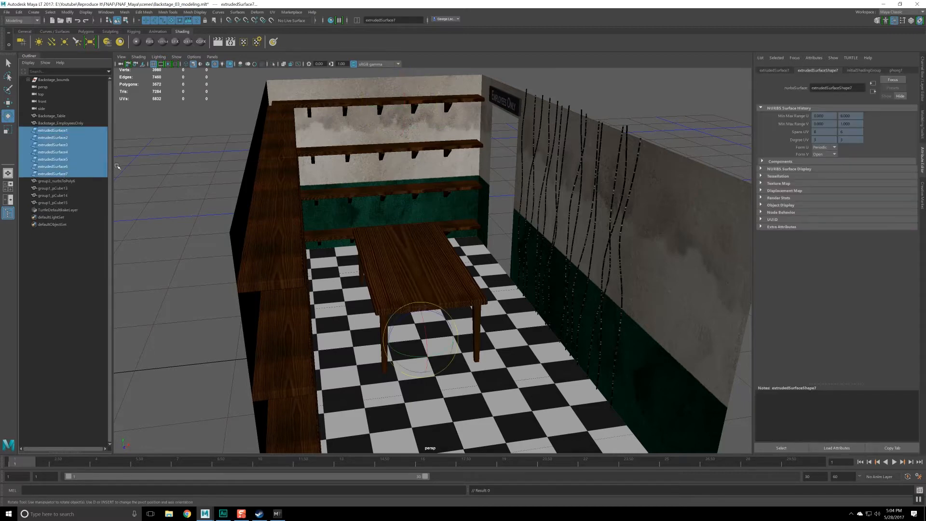
key("Delete")
Step: Check the remaining named objects and rename the hanging wires mesh, group3_nurbsToPoly6, to Backstage_Wires
left_click(47, 117)
left_click(48, 121)
left_click(51, 118)
left_click(53, 123)
left_click(56, 131)
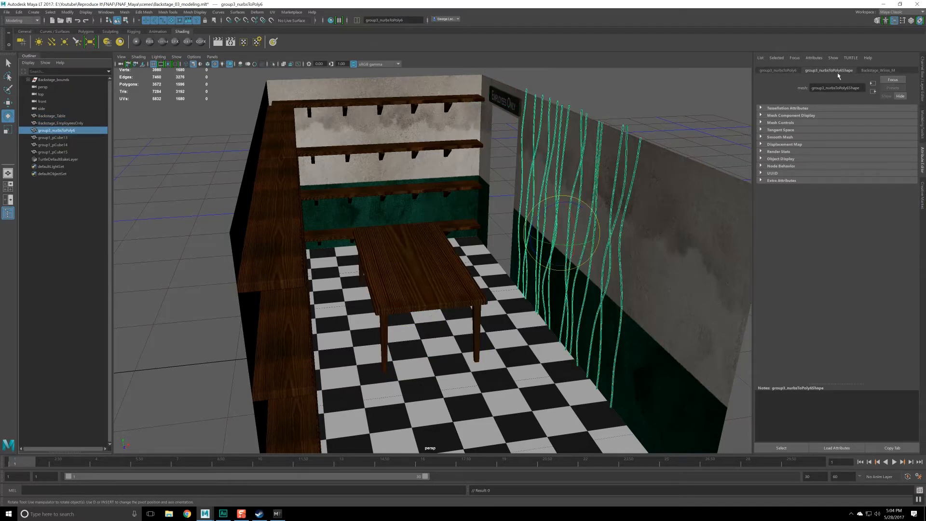
left_click(923, 63)
double_click(804, 64)
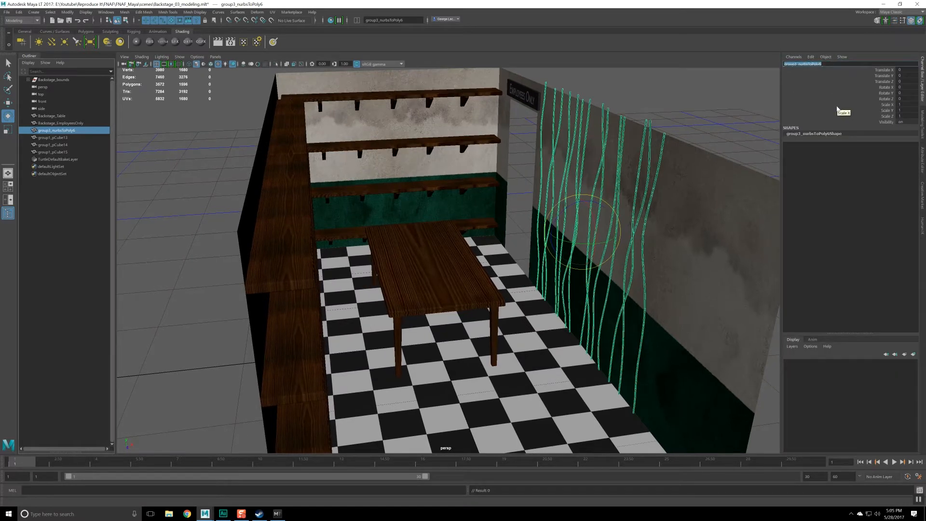
type("Backsstage_Wires")
key("Return")
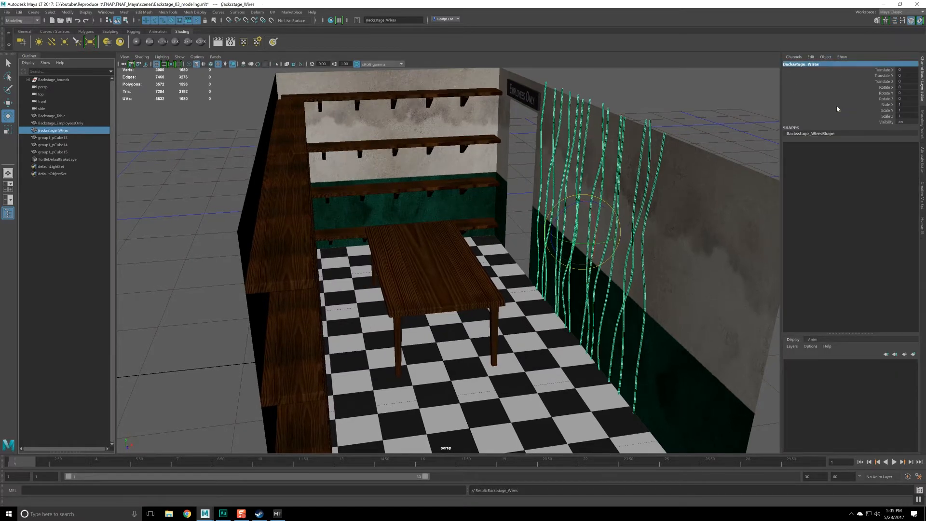
Step: Select the back-wall shelves, group1_pCube13, and examine the wood texture along their front edges up close
left_click(79, 138)
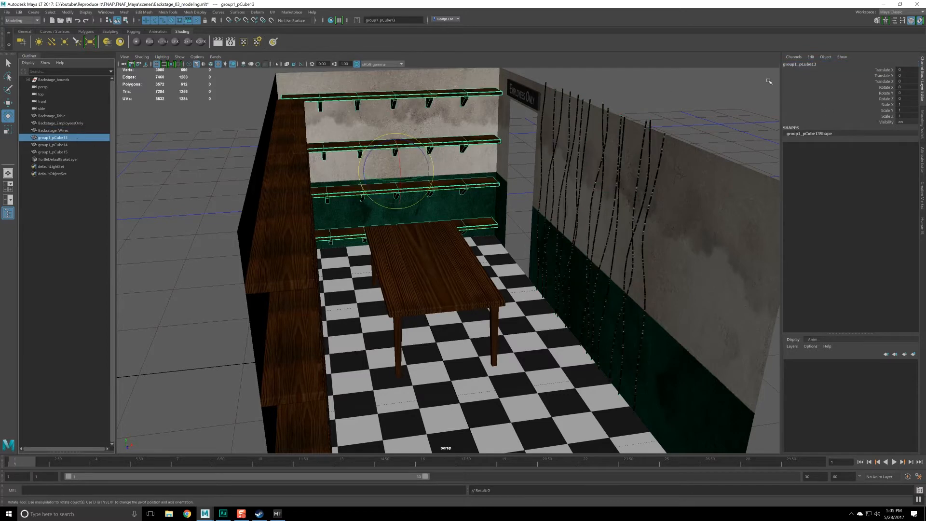
middle_click_drag(491, 135, 510, 199, "alt")
scroll(510, 198, "up", 5)
left_click_drag(523, 207, 511, 207, "alt")
key("f")
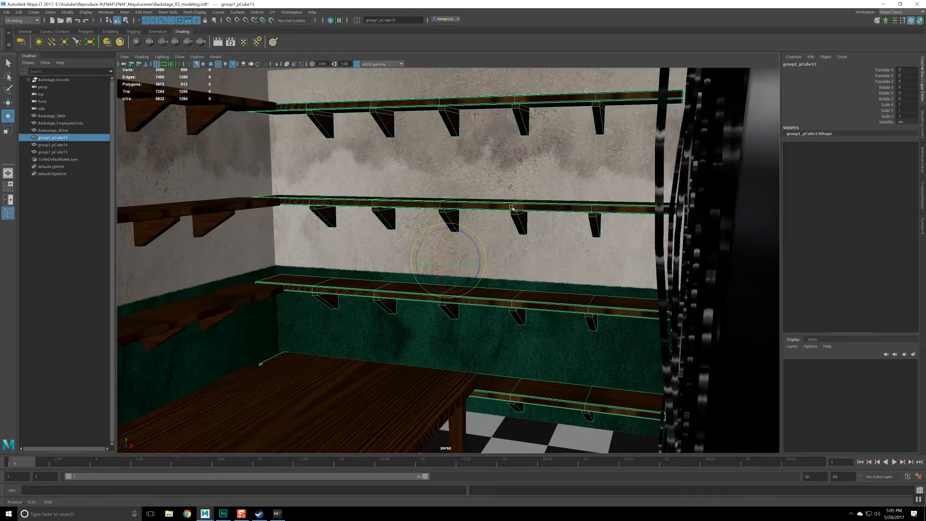
left_click_drag(571, 223, 719, 237, "alt")
key("q")
left_click(725, 211)
scroll(593, 239, "up", 5)
left_click_drag(581, 242, 537, 228, "alt")
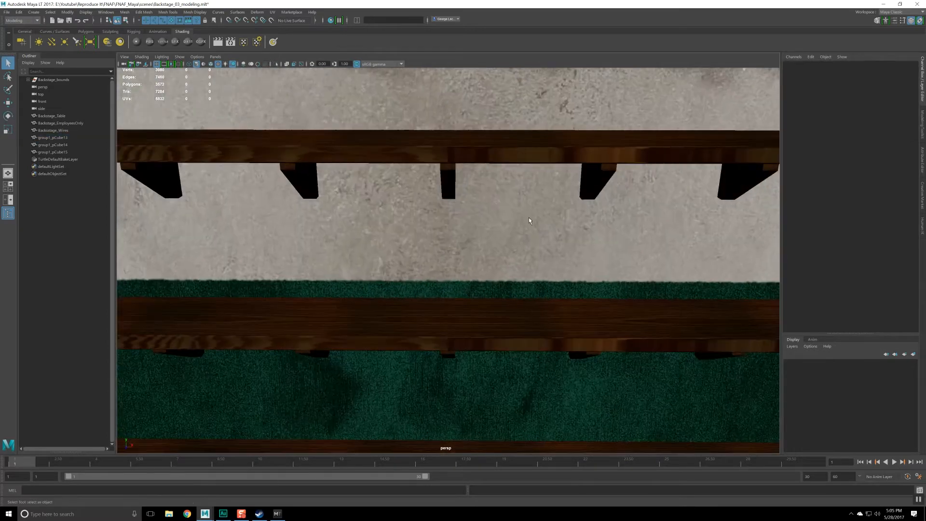
Step: Switch the back-wall shelves mesh to face selection and bring the whole top shelf into view
left_click(459, 165)
mouse_move(459, 169)
left_mouse_down("alt")
mouse_move(414, 180)
mouse_move(387, 173)
mouse_move(448, 173)
left_mouse_up("alt")
right_click_drag(458, 154, 459, 184)
scroll(460, 202, "down", 7)
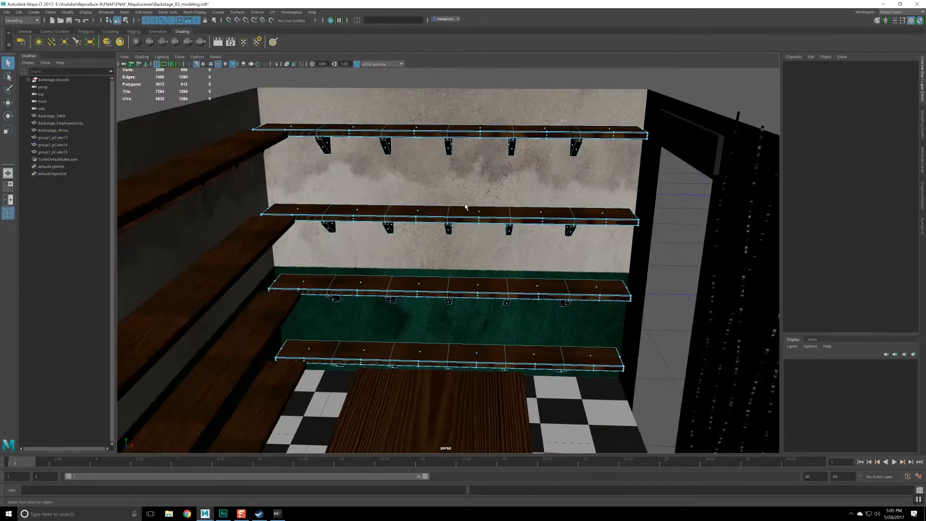
middle_click_drag(448, 181, 453, 218, "alt")
left_click_drag(454, 218, 300, 200, "alt")
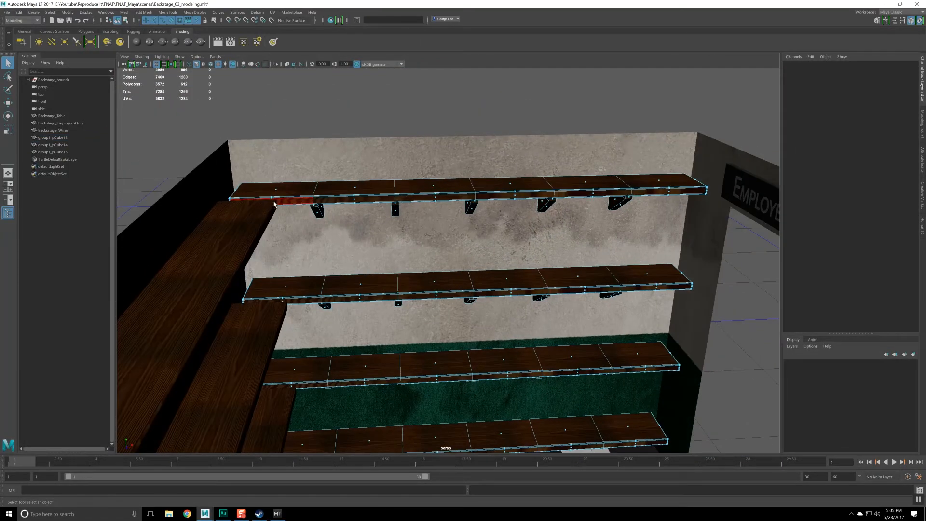
Step: Try to select the front edge faces of the top back-wall shelf by extending and converting the selection
left_click(357, 202)
left_click(425, 202, "shift")
double_click(438, 199, "shift")
left_click_drag(454, 207, 478, 227, "alt")
right_click_drag(489, 195, 534, 186, "ctrl")
middle_click_drag(609, 183, 487, 223, "alt")
scroll(486, 224, "up", 5)
mouse_move(477, 226)
left_mouse_down("alt")
mouse_move(486, 223)
mouse_move(475, 224)
left_mouse_up("alt")
left_click_drag(585, 210, 570, 215, "alt")
Step: Select the front edge faces along the whole top back-wall shelf and grow the selection
left_click(532, 214)
double_click(355, 198, "shift")
middle_click_drag(449, 166, 704, 167, "alt")
scroll(527, 207, "up", 2)
scroll(527, 207, "down", 4)
mouse_move(606, 220)
left_mouse_down()
mouse_move(199, 188)
mouse_move(179, 188)
mouse_move(166, 204)
mouse_move(406, 217)
left_mouse_up()
left_click(156, 200, "shift")
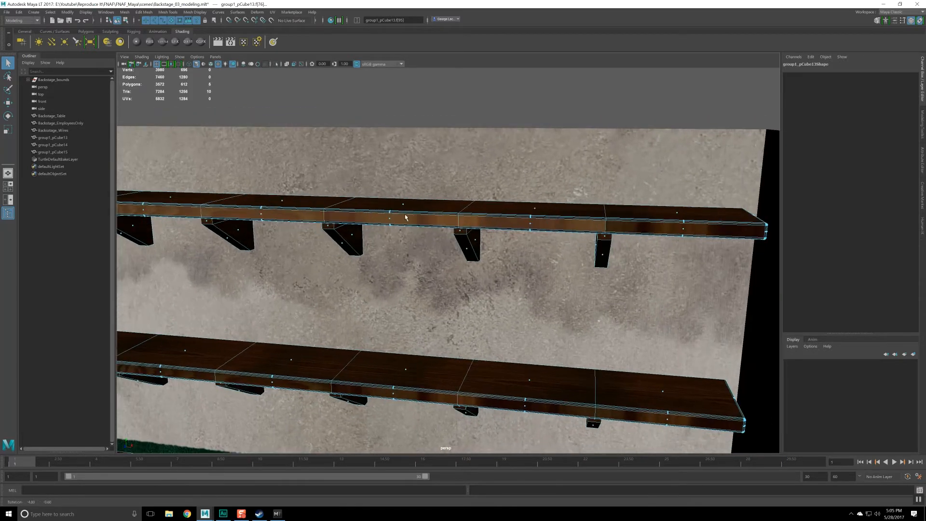
left_click(689, 228, "shift")
right_click_drag(688, 228, 706, 221, "ctrl")
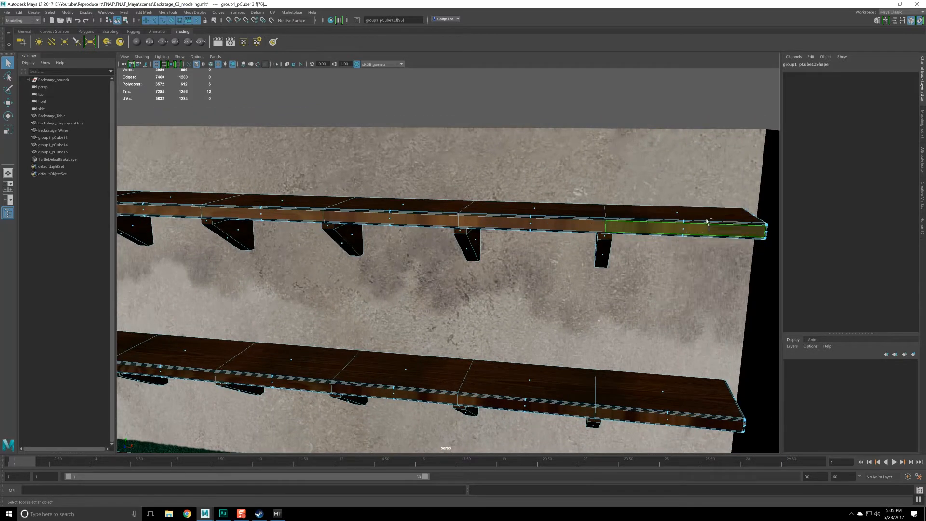
key("shift+period")
Step: Planar-map the selected shelf edge faces from the Z axis, fitted to the bounding box with the image width/height ratio kept
right_click_drag(604, 248, 394, 255, "alt")
middle_click_drag(393, 255, 471, 233, "alt")
left_click_drag(471, 234, 403, 243, "alt")
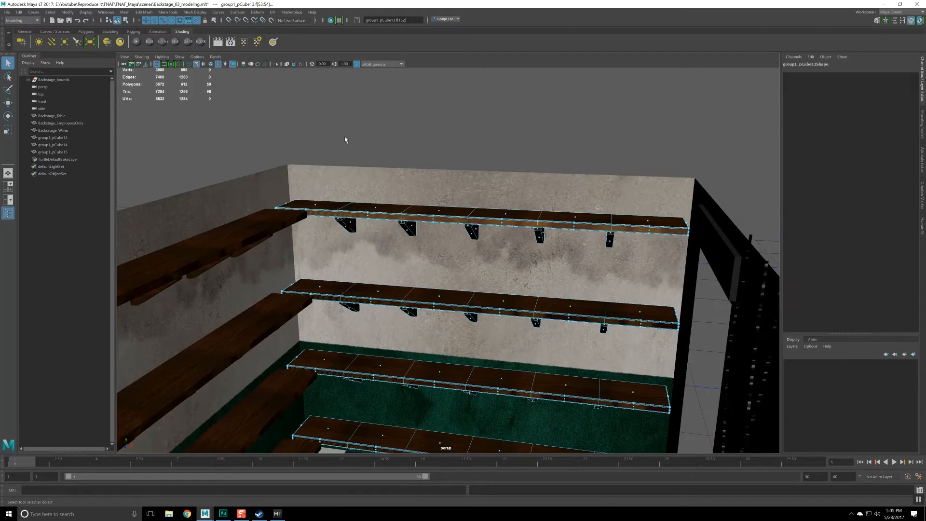
left_click(277, 13)
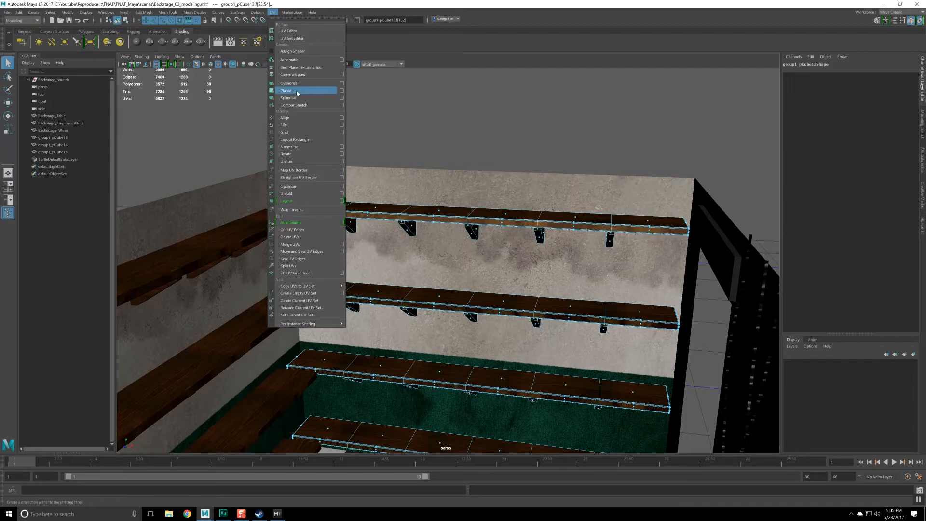
left_click(341, 91)
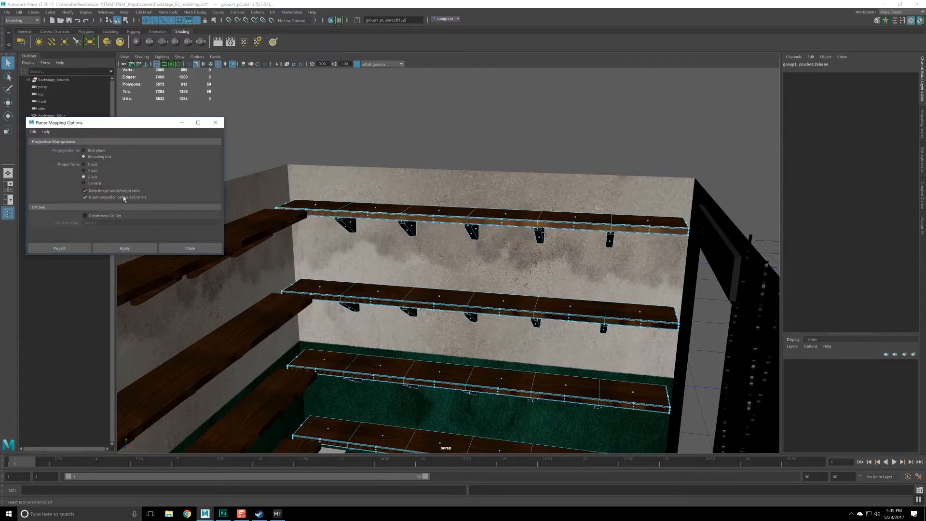
left_click(129, 249)
left_click_drag(392, 266, 399, 274, "alt")
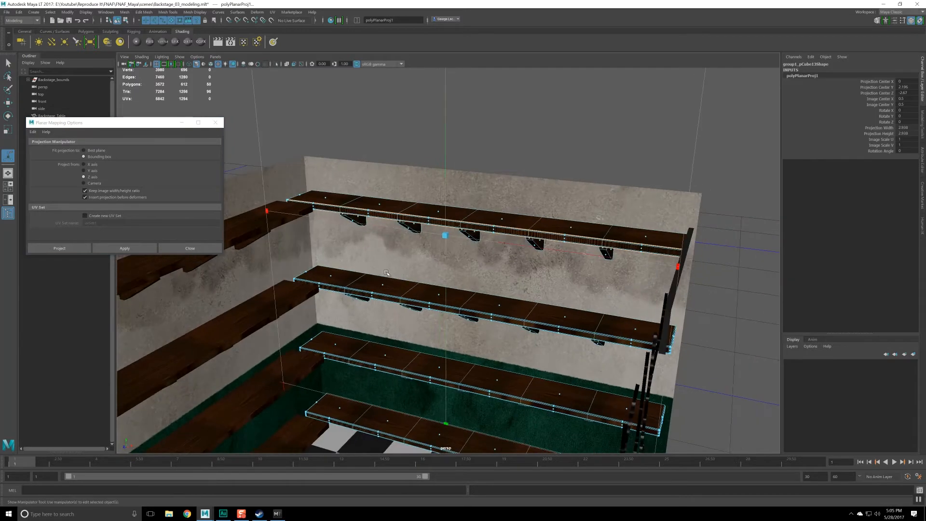
left_click(197, 247)
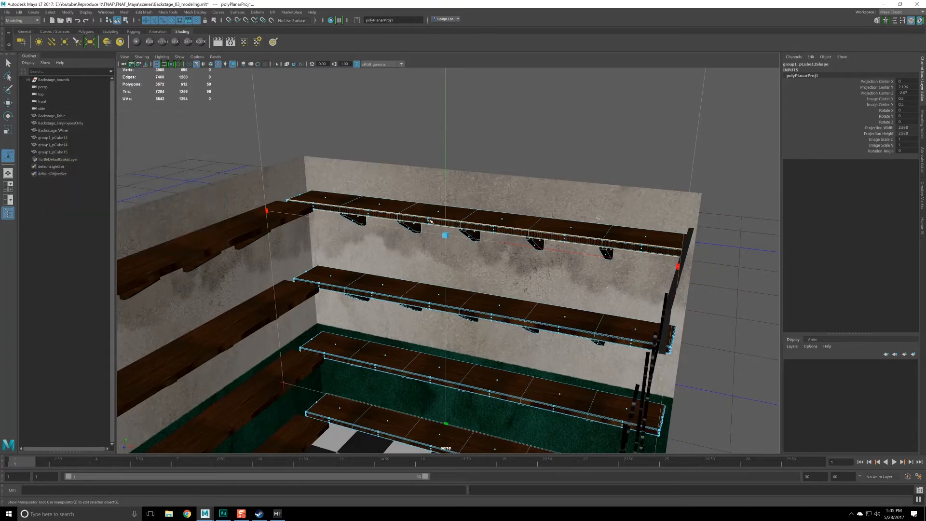
Step: Open the UV Editor and rotate the projected UVs so the wood grain runs along the top shelf's front edge
scroll(448, 260, "up", 5)
left_click(106, 12)
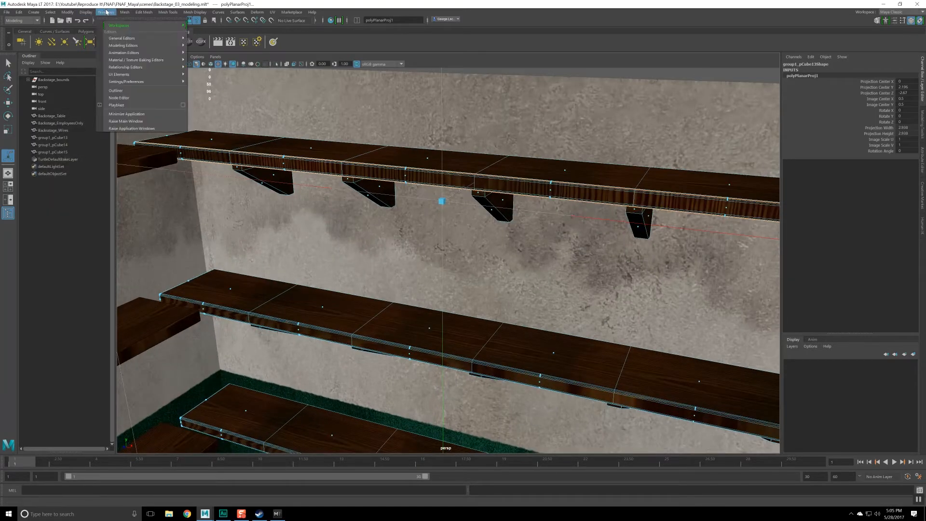
mouse_move(181, 45)
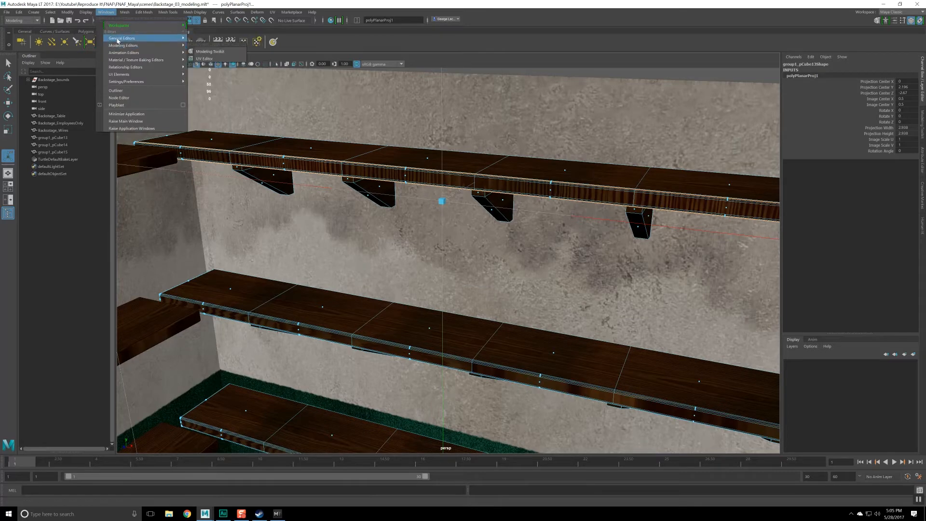
left_click(204, 58)
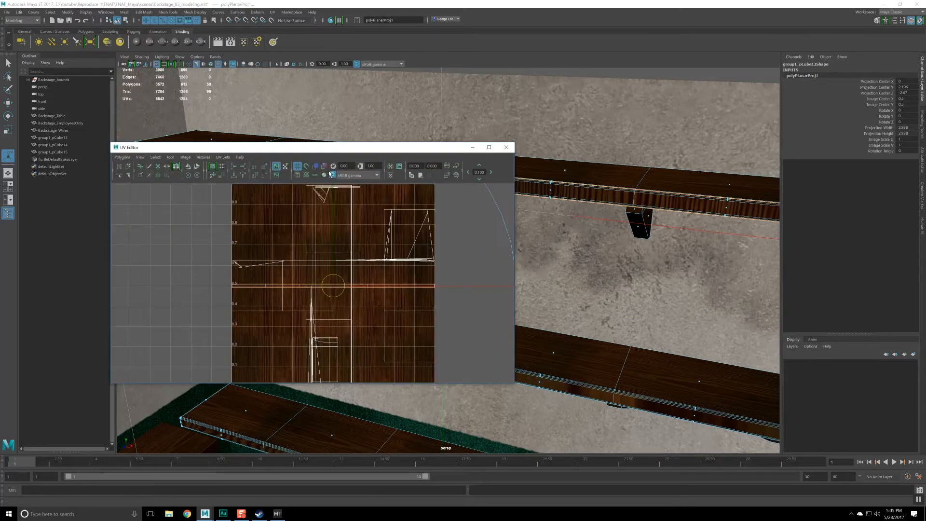
left_click(194, 176)
left_click(197, 176)
left_click_drag(423, 155, 219, 179)
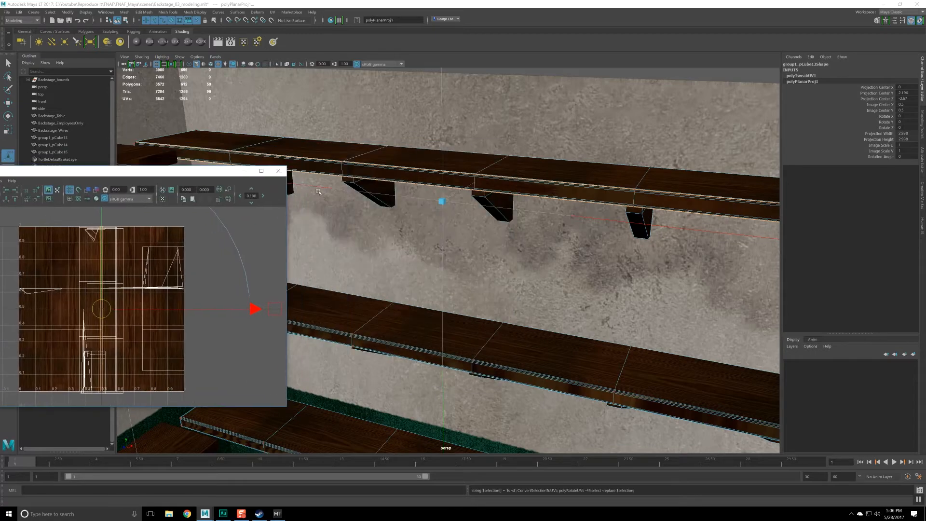
Step: Check the remapped wood grain on the shelf edge, leave the projection manipulator, and close the UV Editor
scroll(465, 234, "down", 2)
left_click_drag(465, 234, 448, 263, "alt")
scroll(448, 264, "up", 4)
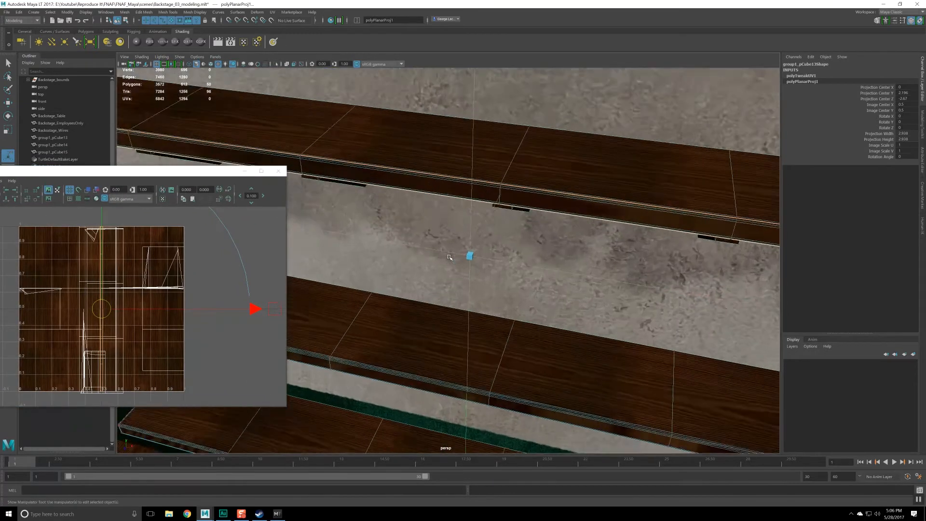
scroll(448, 263, "down", 6)
key("q")
key("F8")
key("F8")
left_click(279, 171)
scroll(413, 284, "up", 2)
left_click_drag(414, 284, 527, 250, "alt")
Step: Select the front edge faces along the top back-wall shelf
right_click_drag(602, 184, 586, 178)
left_click(575, 173, "shift")
left_click(499, 172, "shift")
left_click(420, 172, "shift")
left_click(344, 169, "shift")
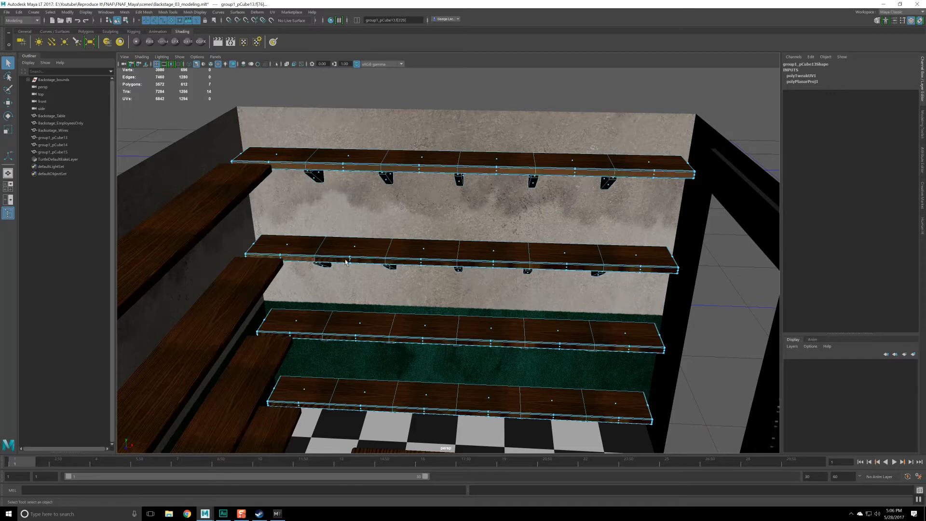
key("space")
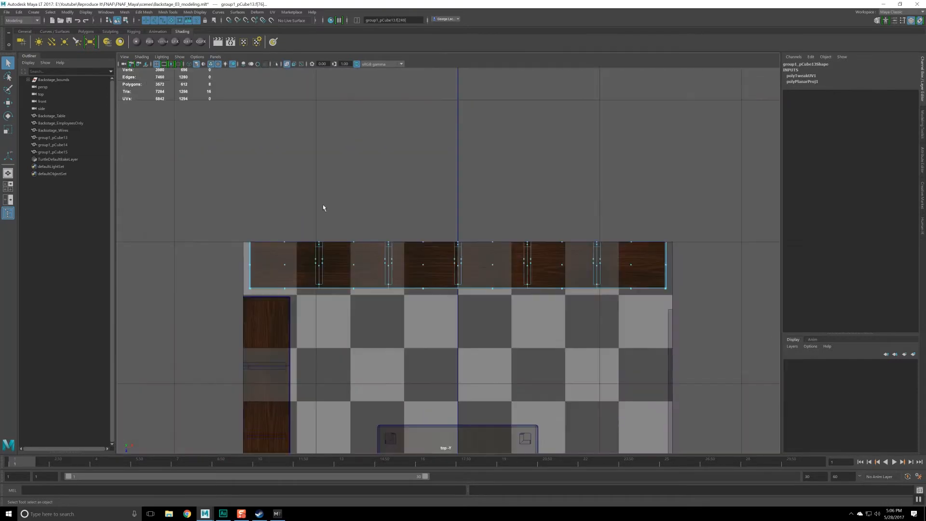
scroll(351, 265, "up", 5)
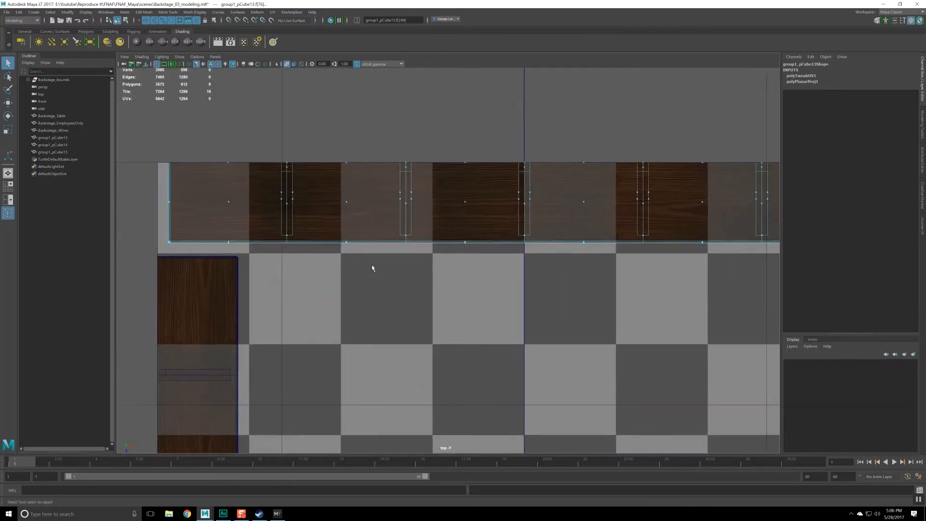
key("space")
key("space")
key("space")
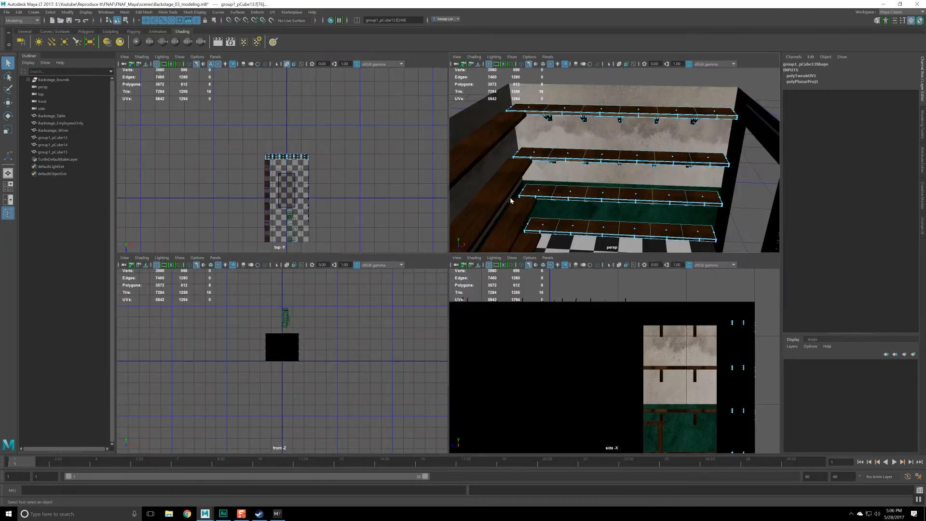
key("F8")
key("space")
scroll(435, 251, "up", 1)
Step: Add the front edge faces of the second back-wall shelf to the face selection
right_click_drag(430, 228, 427, 244)
middle_click_drag(439, 287, 421, 244, "alt")
right_click_drag(393, 118, 396, 139)
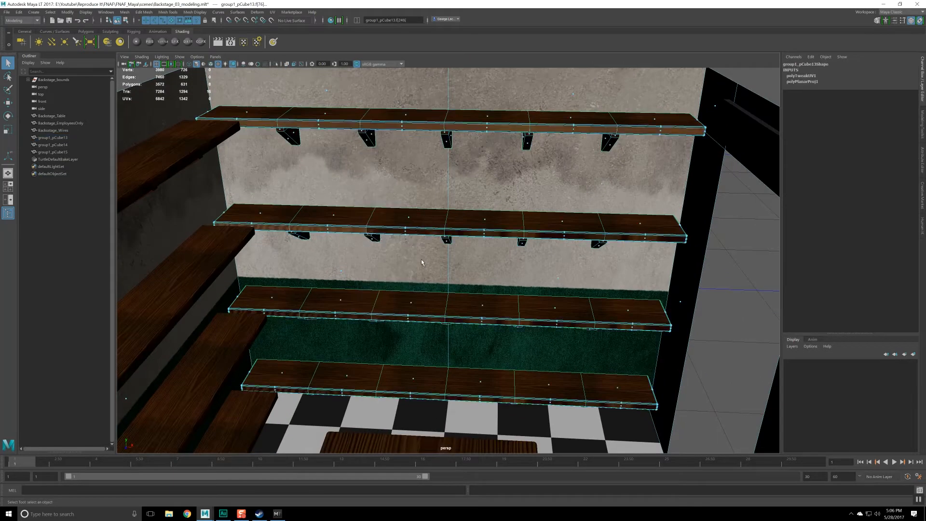
middle_click_drag(419, 252, 399, 211, "alt")
left_click(410, 214, "shift")
left_click(483, 217, "shift")
left_click(559, 215, "shift")
left_click(640, 220, "shift")
Step: Add all front edge faces of the third back-wall shelf to the selection
middle_click_drag(583, 263, 595, 162, "alt")
right_click_drag(595, 162, 662, 206, "alt")
left_click(674, 200, "shift")
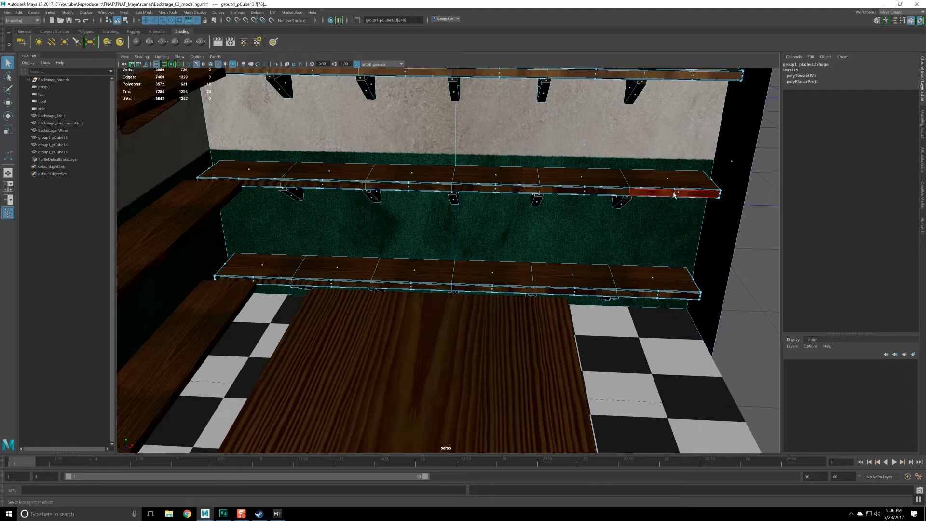
left_click(585, 193, "shift")
left_click(496, 191, "shift")
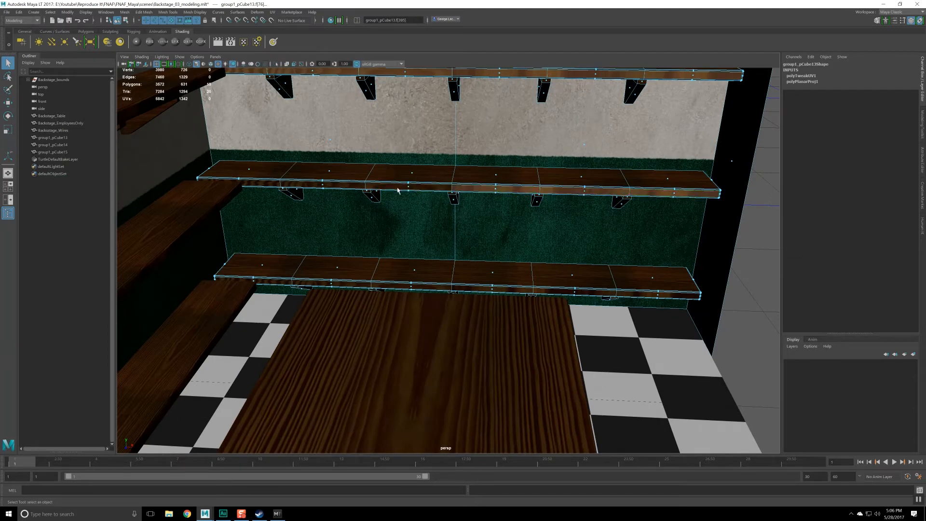
left_click(408, 188, "shift")
left_click(296, 188, "shift")
left_click(242, 186, "shift")
Step: Add the lowest back-wall shelf's front edge faces and grow the whole selection
left_click(255, 281, "shift")
left_click(328, 286, "shift")
left_click(419, 289, "shift")
left_click(492, 288, "shift")
left_click(574, 291, "shift")
left_click(659, 295, "shift")
right_click_drag(659, 295, 501, 265, "ctrl")
key("g")
middle_click_drag(501, 264, 509, 338, "alt")
left_click_drag(509, 338, 477, 301, "alt")
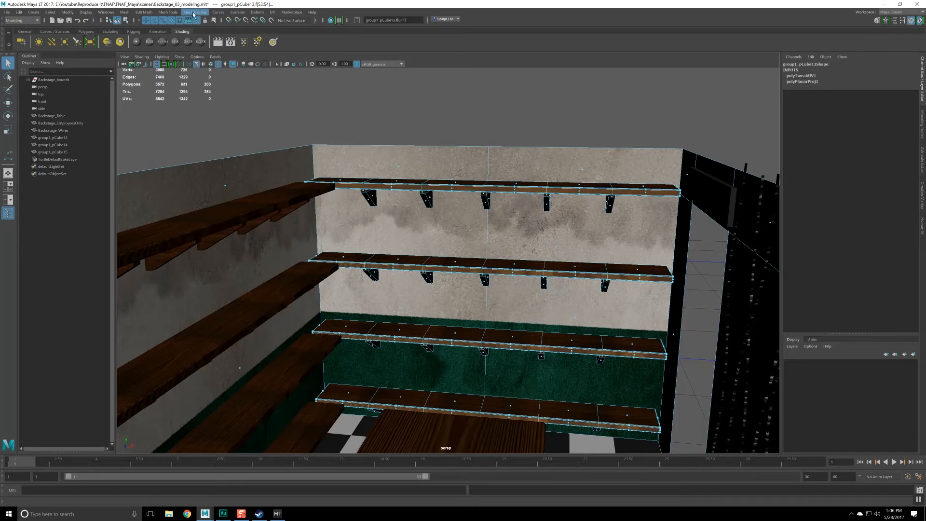
Step: Planar-map the selected edge faces of all four shelves from the Z axis, fitted to the bounding box with the image ratio kept
left_click(169, 13)
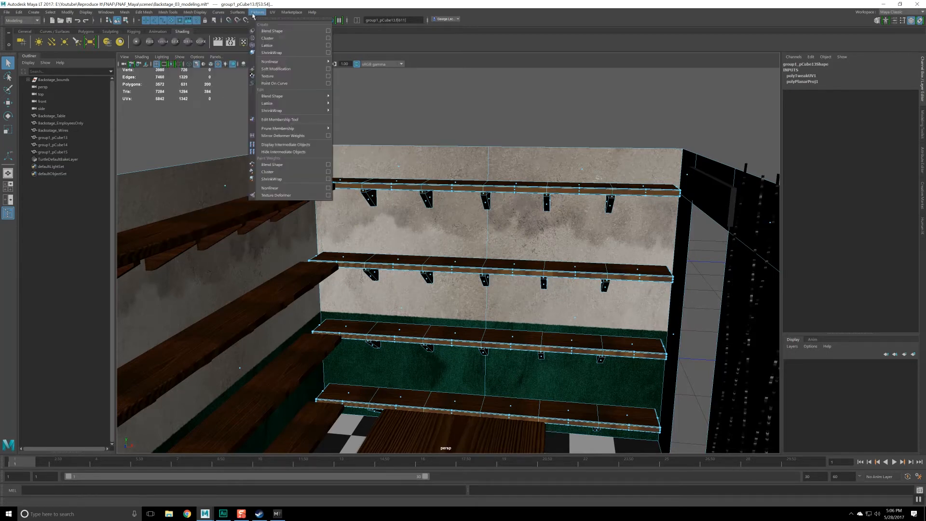
mouse_move(273, 13)
left_click(341, 91)
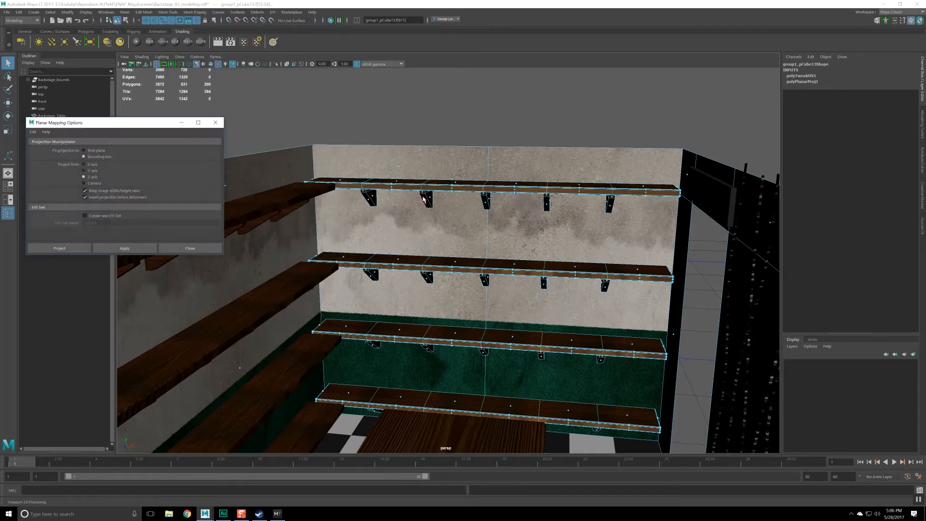
left_click(125, 248)
left_click(190, 248)
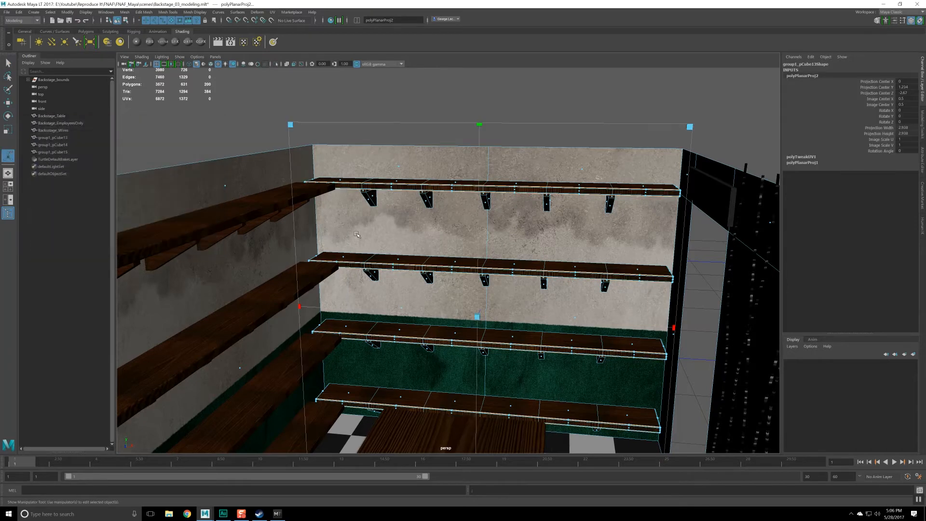
Step: In the UV Editor, rotate the projected shelf-edge UVs counterclockwise so the wood grain runs along the edges
left_click_drag(438, 242, 427, 240, "alt")
left_click(110, 13)
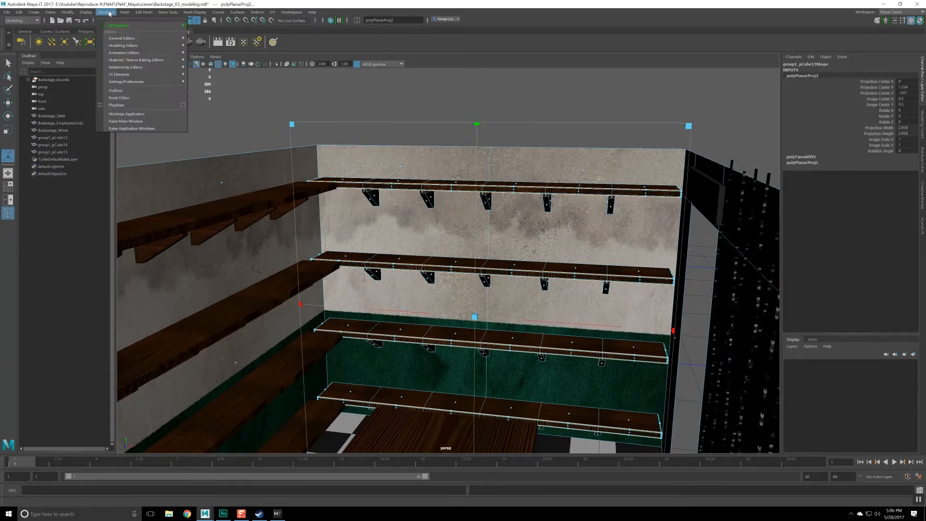
mouse_move(159, 49)
left_click(216, 60)
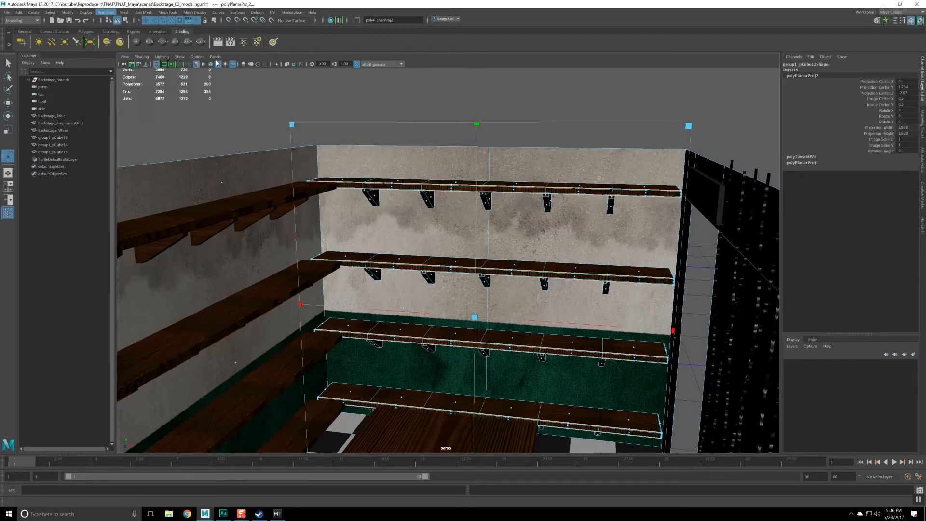
left_click_drag(37, 184, 100, 178)
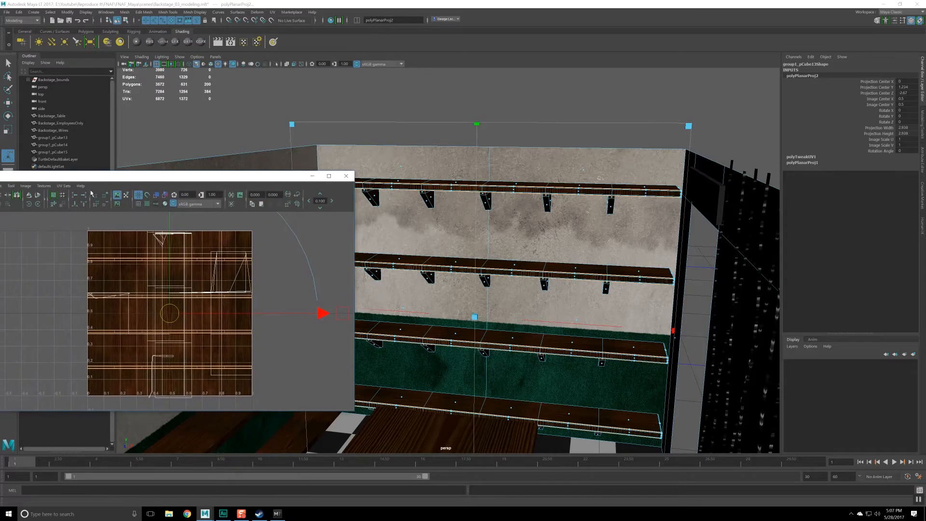
left_click(29, 196)
left_click(30, 196)
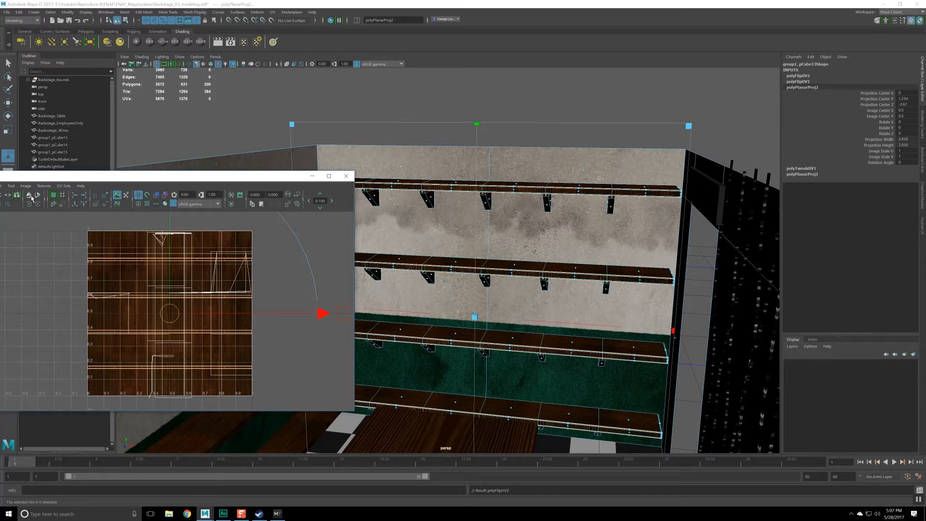
left_click(29, 204)
left_click(346, 176)
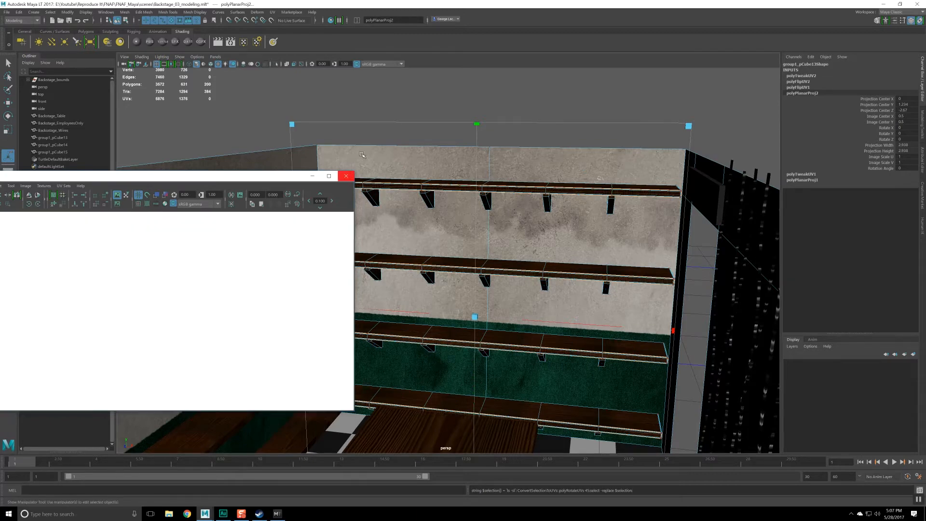
Step: Check the wood grain on the remapped back-wall shelf edges up close and return to object selection
left_click(399, 103)
scroll(443, 213, "up", 5)
scroll(443, 234, "up", 4)
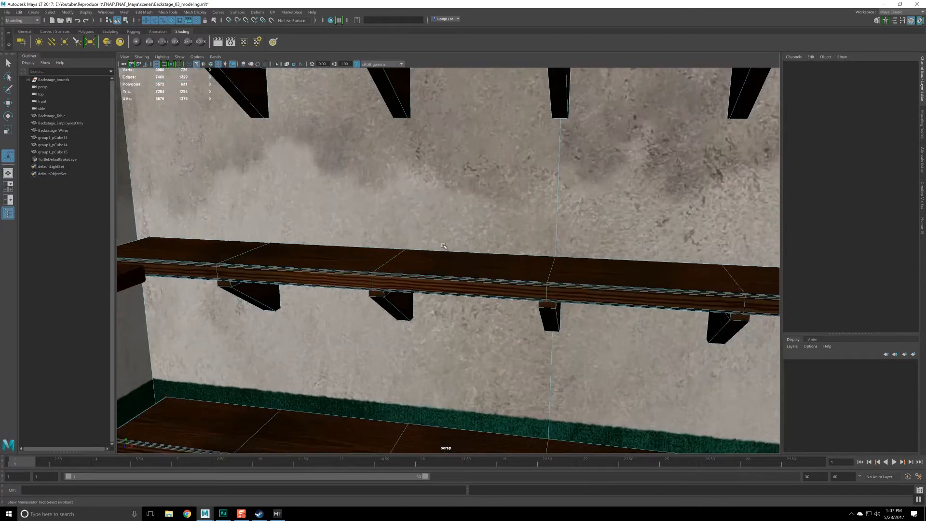
scroll(433, 290, "down", 9)
key("F11")
key("F8")
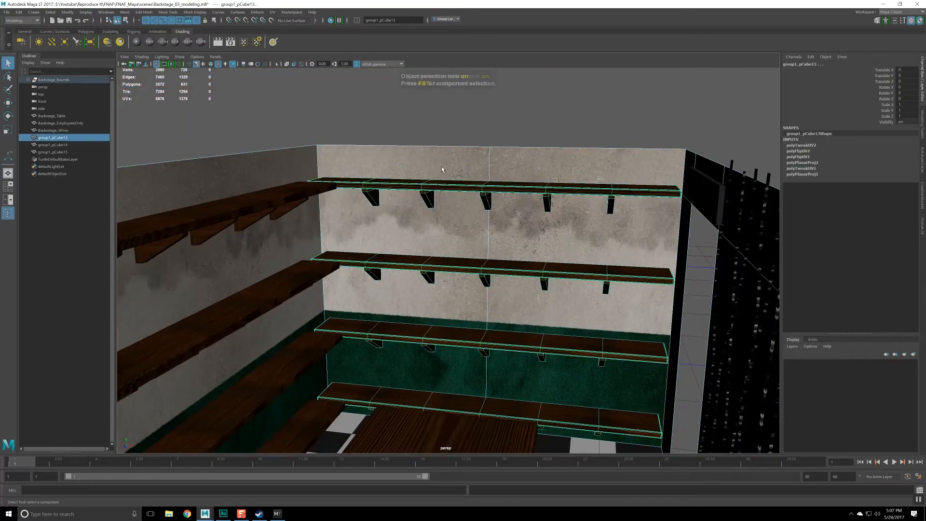
Step: Delete the two old shelf sets along the left wall, keeping only the back-wall shelves
left_click(442, 166)
scroll(502, 261, "up", 3)
left_click_drag(501, 270, 497, 224, "alt")
left_click(436, 262)
left_click(399, 228)
scroll(376, 256, "down", 3)
left_click(341, 294, "shift")
key("Delete")
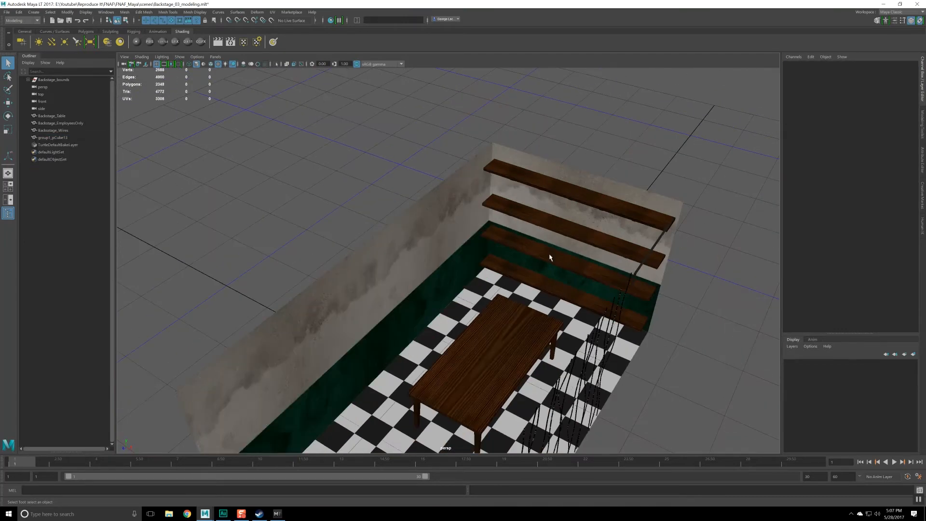
Step: Select the back-wall shelves and delete all construction history in the scene
left_click(544, 226)
key("e")
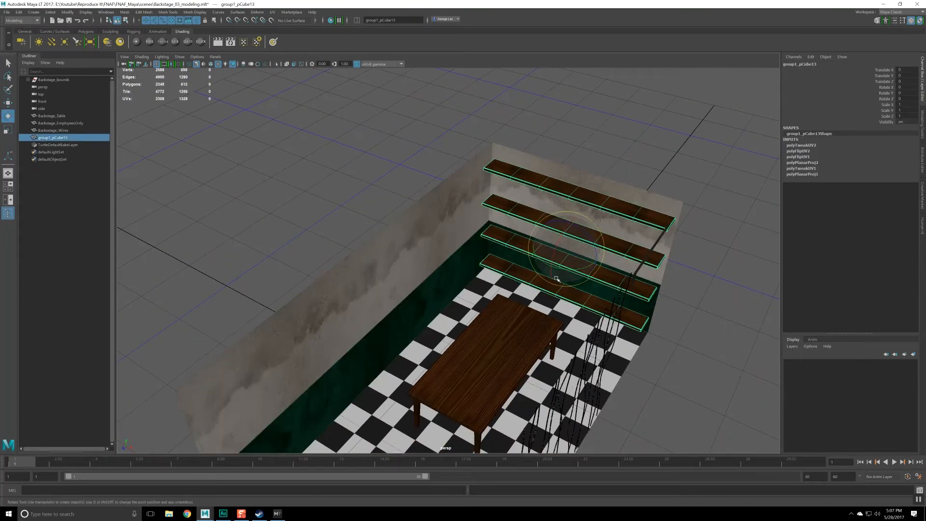
left_click(19, 12)
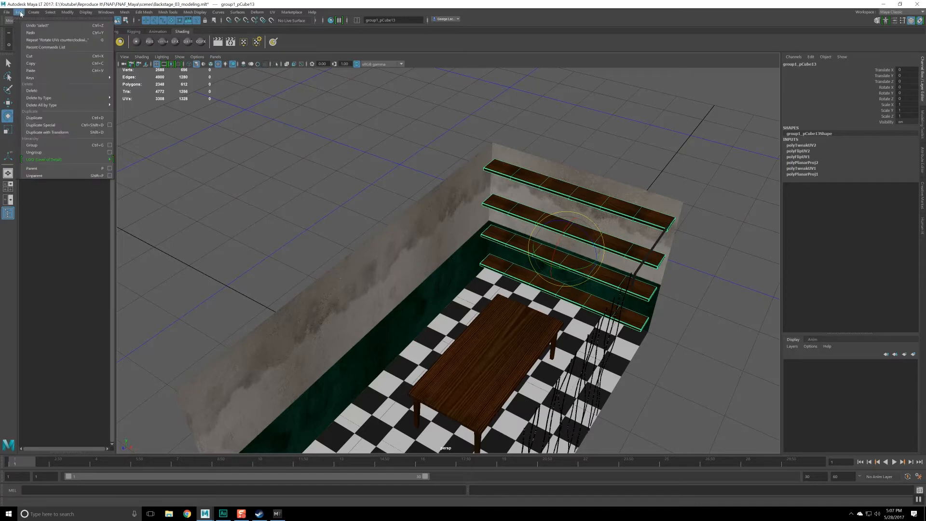
mouse_move(66, 105)
left_click(143, 111)
Step: Rename the back-wall shelves object to Backstage_Shelves_01
left_click(807, 68)
left_click(809, 64)
left_click(809, 67)
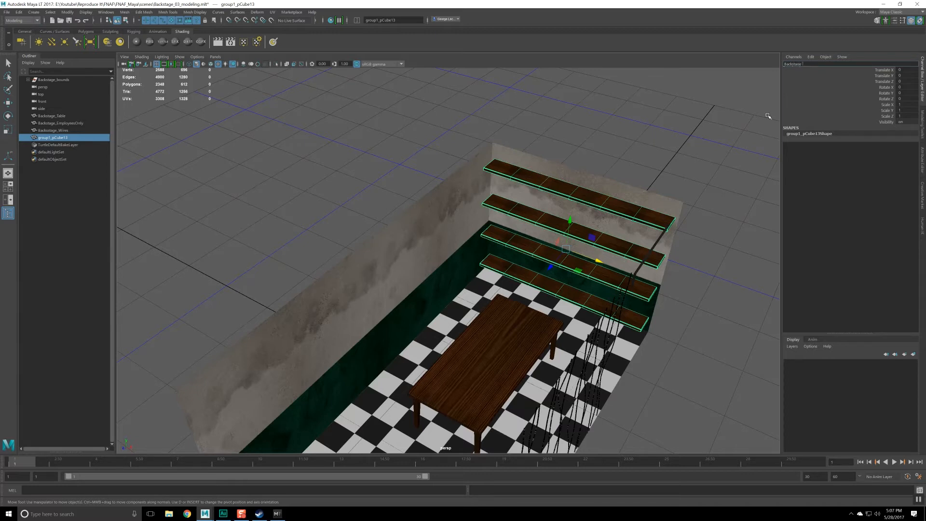
type("Backstage_Shelves_01")
key("Return")
Step: Duplicate Backstage_Shelves_01 and rotate the copy 90 degrees around Y
left_click_drag(510, 308, 499, 297, "alt")
key("ctrl+d")
key("e")
left_click_drag(557, 273, 614, 269)
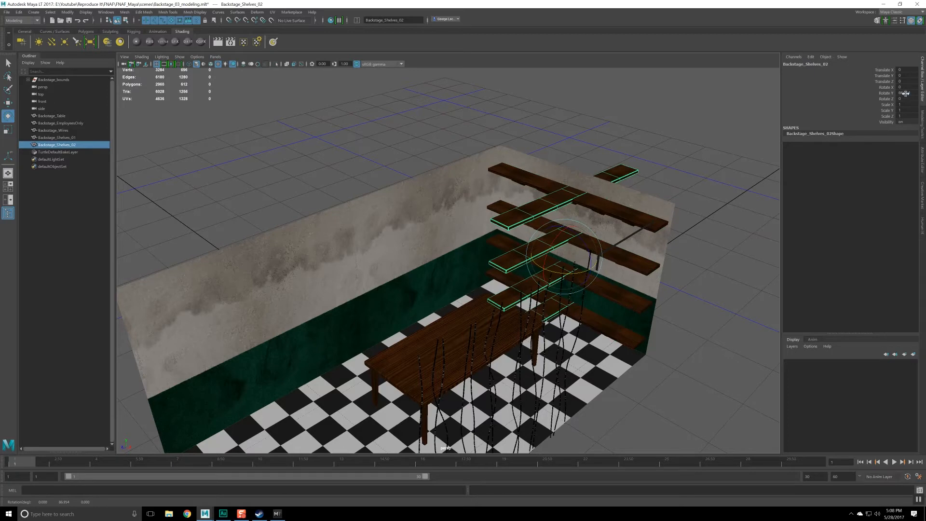
key("Return")
Step: Move the rotated shelf copy sideways onto the left wall with vertex snapping
left_click_drag(444, 287, 499, 269, "alt")
scroll(503, 281, "down", 1)
key("w")
left_click(572, 225)
key("v")
middle_click_drag(470, 265, 460, 265)
left_click_drag(509, 269, 493, 238, "alt")
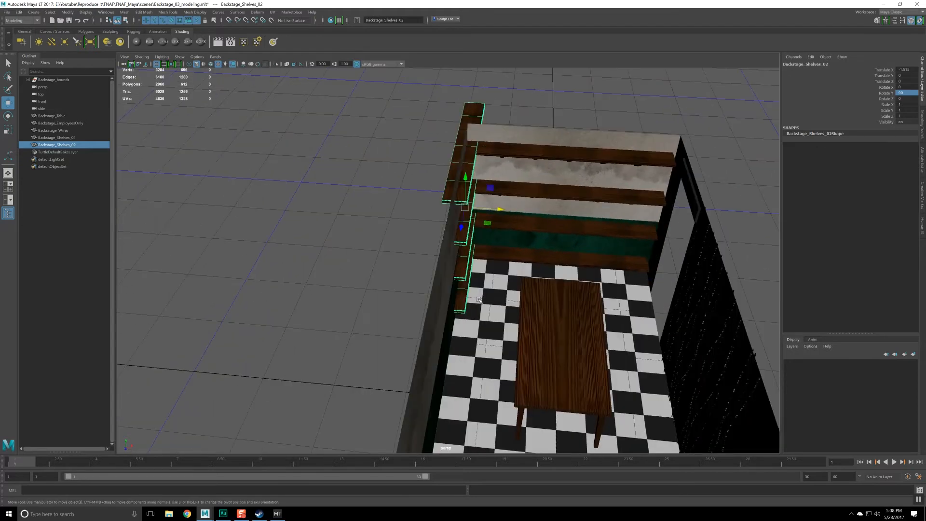
Step: Move the copy's pivot to a shelf corner and vertex-snap the shelves flush against the left wall
left_click(498, 210)
key("v")
middle_click_drag(436, 178, 441, 199)
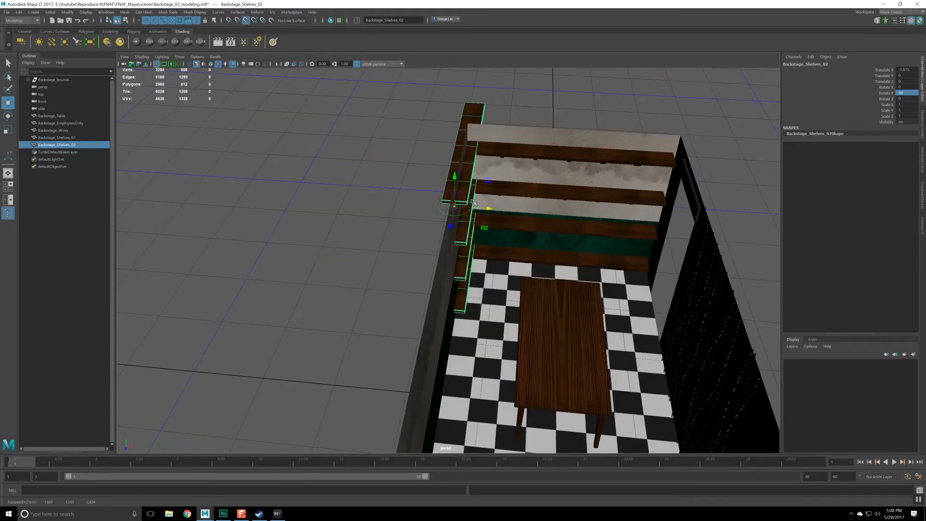
left_click(490, 209)
key("v")
middle_click_drag(439, 265, 438, 260)
Step: Duplicate Backstage_Shelves_02 and slide the copy along the left wall to continue the shelf run toward the room's front
left_click_drag(591, 331, 360, 268, "alt")
left_click_drag(451, 279, 393, 297, "alt")
middle_click_drag(393, 298, 485, 287, "alt")
key("ctrl+d")
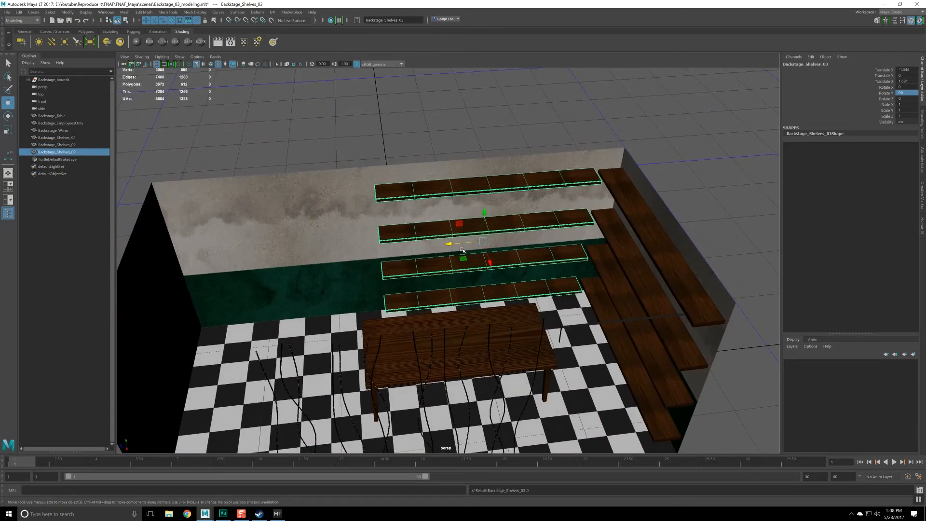
left_click_drag(401, 249, 379, 249)
key("ctrl+z")
left_click_drag(447, 245, 225, 276)
middle_click_drag(225, 276, 462, 266, "alt")
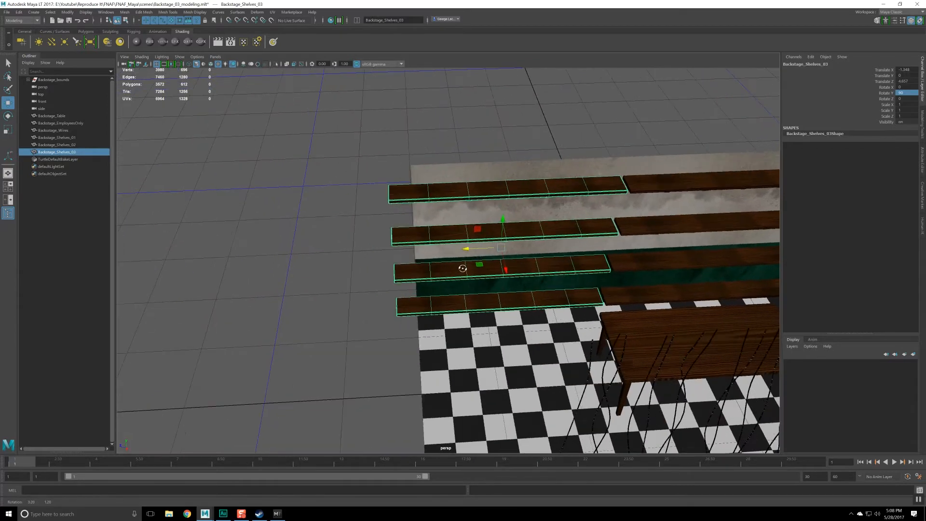
Step: Delete the outermost cross-edge loops on all four shelves of Backstage_Shelves_03
right_click_drag(439, 215, 439, 236)
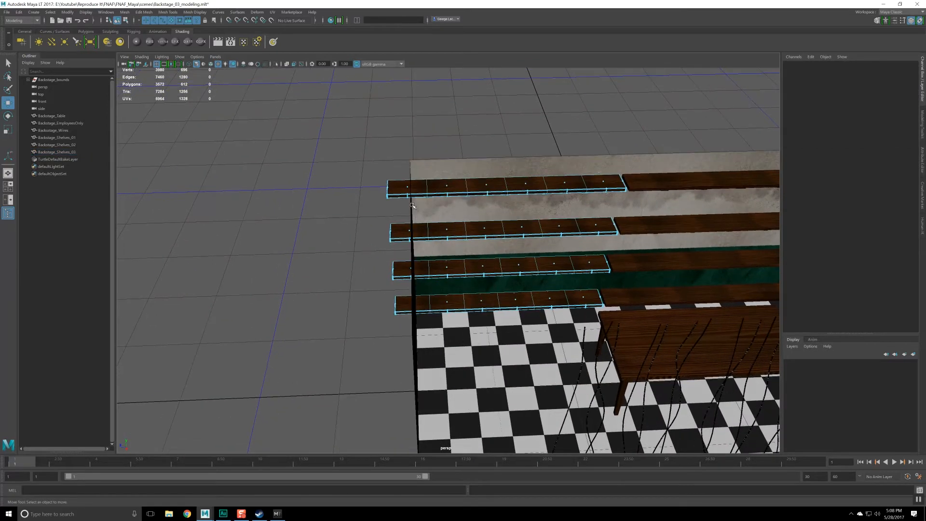
right_click_drag(431, 194, 426, 184)
left_click(429, 193)
left_click(430, 230)
left_click(433, 304, "shift")
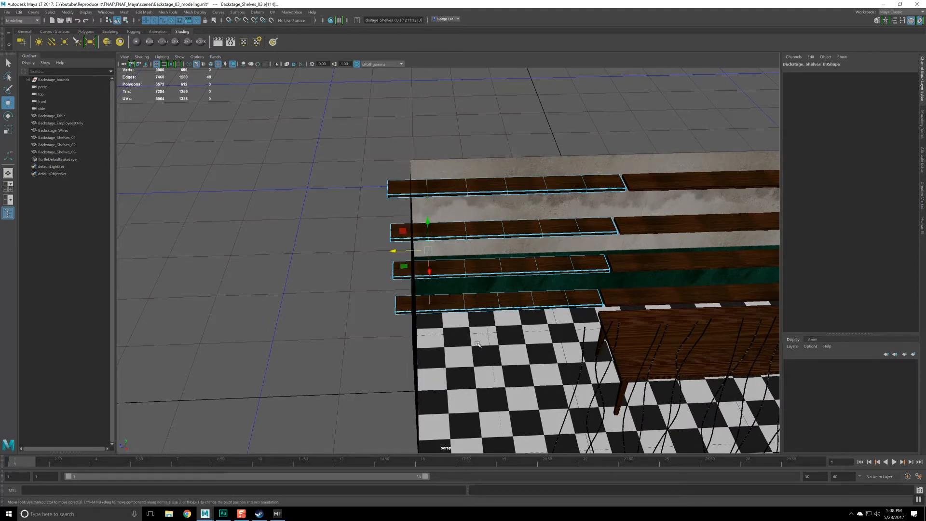
scroll(476, 345, "up", 2)
key("ctrl+Delete")
Step: Try to pull the outer end vertices of Backstage_Shelves_03 inward to the end of the wall
key("F9")
left_click_drag(322, 107, 420, 399)
left_click_drag(359, 248, 393, 257)
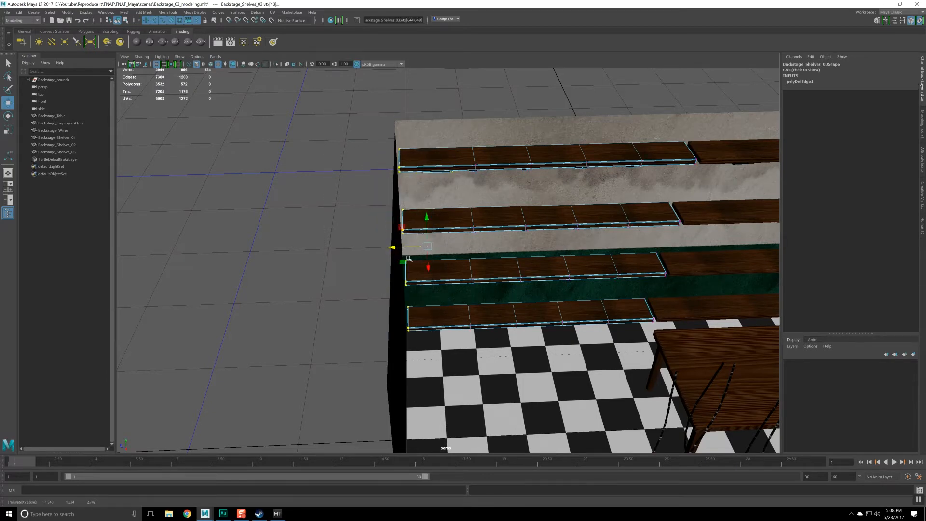
scroll(409, 259, "down", 1)
scroll(410, 260, "up", 3)
middle_click_drag(464, 252, 463, 276, "alt")
left_click_drag(463, 277, 442, 268, "alt")
key("ctrl+z")
key("ctrl+z")
key("ctrl+z")
Step: Select the overhanging end vertices of Backstage_Shelves_03 and move them inward so the shelves fit the wall's length
scroll(442, 268, "down", 2)
middle_click_drag(442, 267, 449, 278, "alt")
left_click_drag(450, 278, 442, 266, "alt")
left_click_drag(351, 111, 413, 408)
left_click_drag(421, 256, 420, 245, "alt")
right_click_drag(389, 134, 359, 130)
left_click_drag(345, 105, 399, 377)
left_click_drag(424, 335, 418, 337, "alt")
left_click_drag(347, 241, 459, 265)
key("F8")
left_click(352, 271)
left_click_drag(352, 271, 344, 249, "alt")
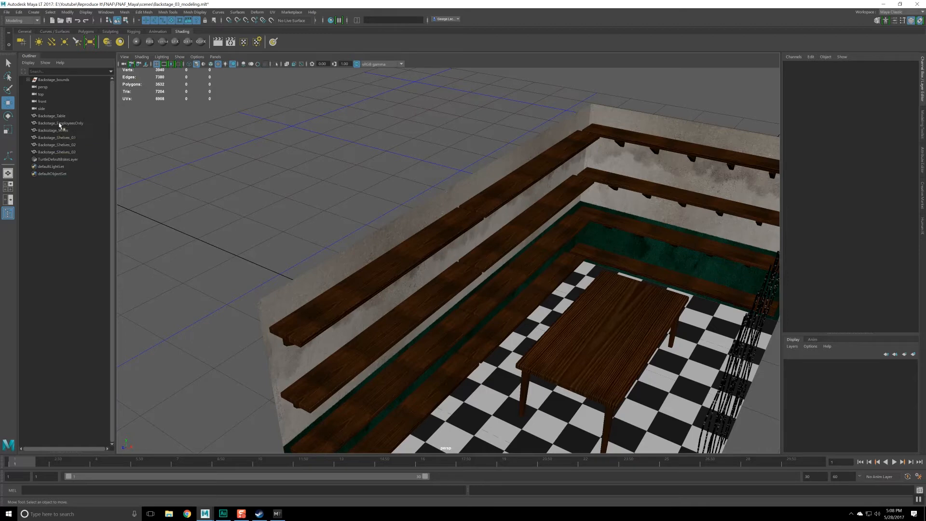
Step: Parent the objects from Backstage_Table through Backstage_Shelves_03 under the Backstage_bounds group and expand the group
left_click(54, 124)
double_click(47, 116)
left_click(49, 130)
left_click(52, 117)
left_click(57, 153, "shift")
middle_click_drag(48, 117, 55, 82)
left_click(55, 81)
left_click(27, 80)
left_click(27, 81)
left_click(28, 80)
left_click(47, 88)
Step: Examine the polySurface1 subgroup in the Outliner together with its Backstage_Walls and Backstage_Floor children
left_click_drag(458, 216, 368, 208, "alt")
left_click(33, 88)
left_click(49, 95)
left_click(52, 102)
left_click(53, 95)
left_click(54, 88)
left_click(54, 93)
left_click(54, 88)
left_click(55, 95)
left_click(54, 87)
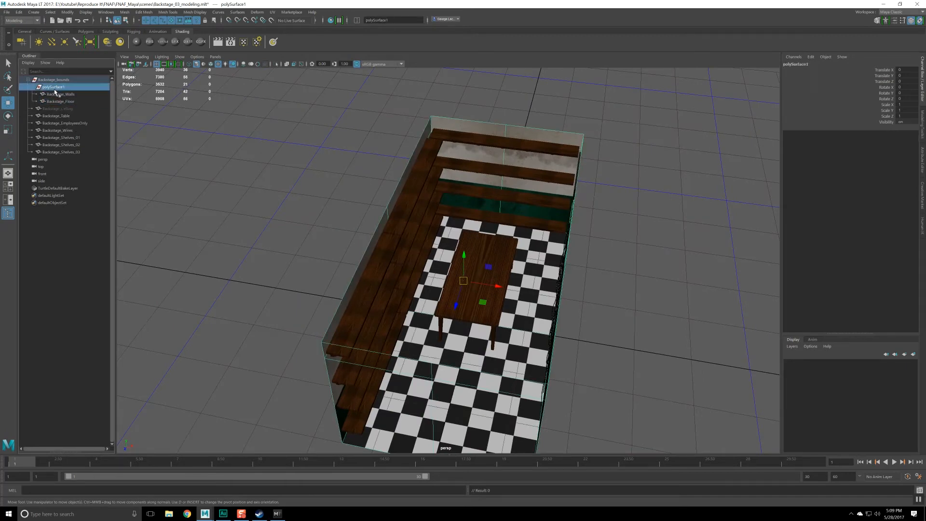
Step: Ungroup polySurface1 so Backstage_Walls and Backstage_Floor sit directly under the Backstage_bounds group
left_click(57, 80)
left_click(59, 88)
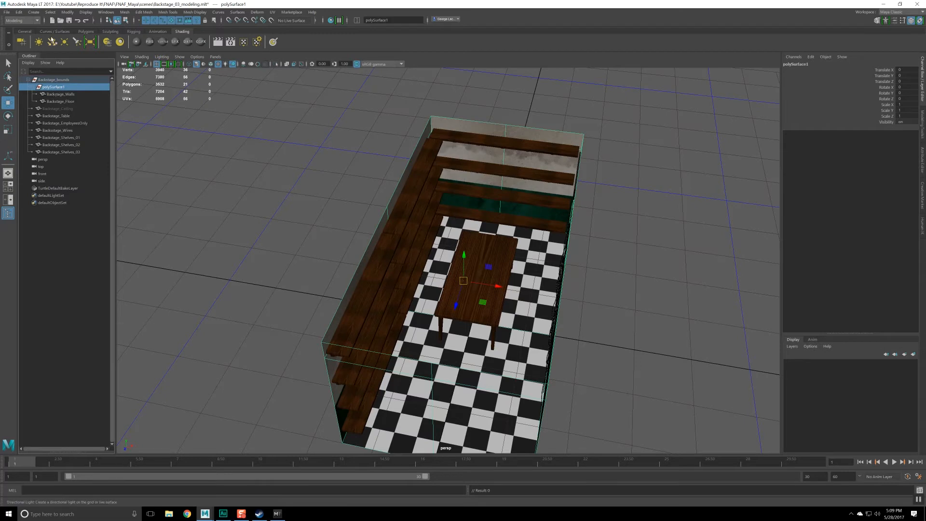
left_click(57, 11)
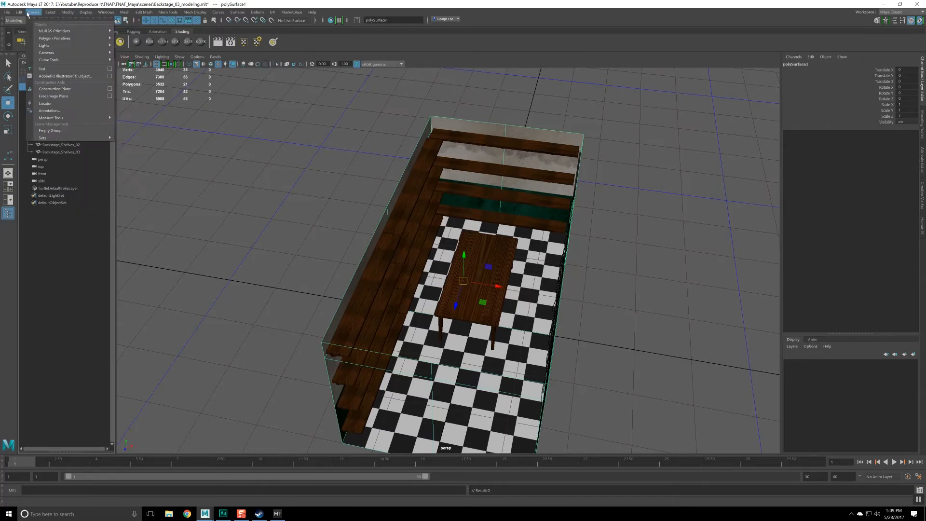
left_click(35, 152)
Step: Unhide Backstage_Ceiling by showing all hidden objects, and save the scene
left_click(59, 87)
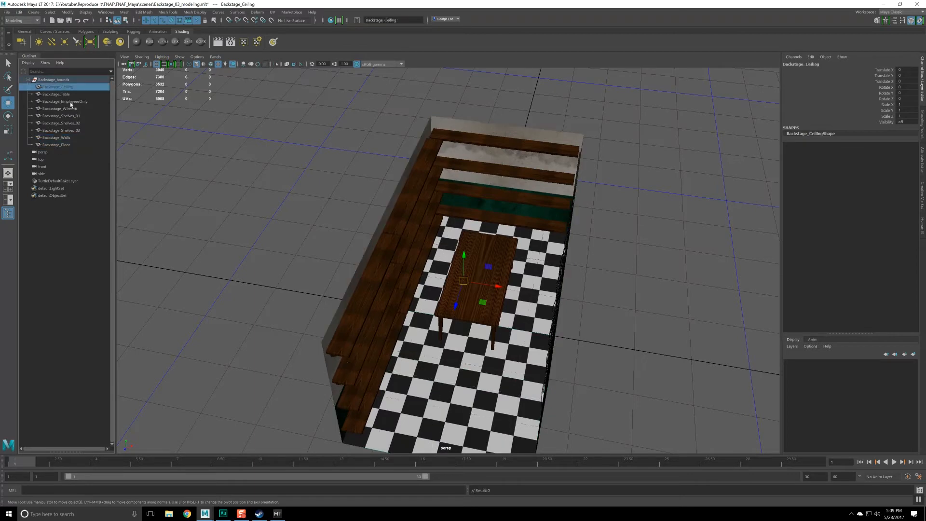
mouse_move(236, 153)
left_mouse_down("alt")
mouse_move(261, 155)
mouse_move(224, 147)
left_mouse_up("alt")
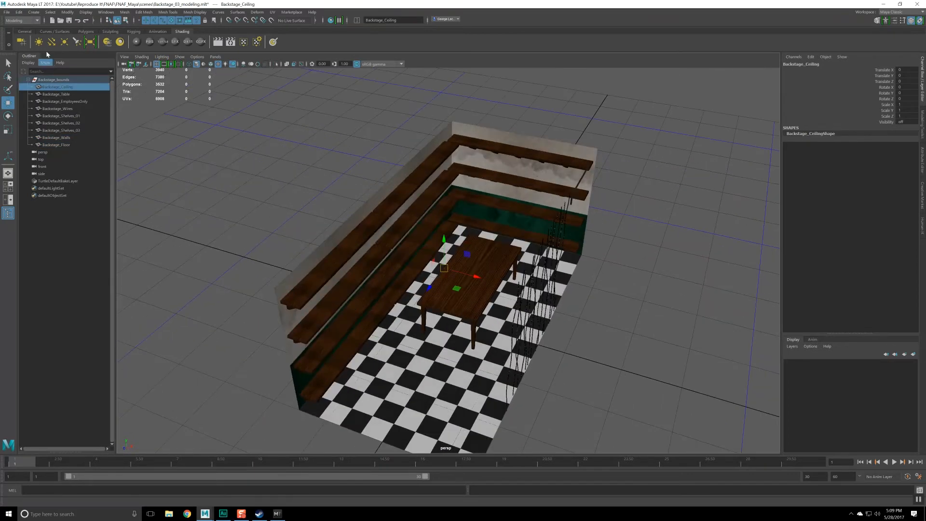
left_click(86, 12)
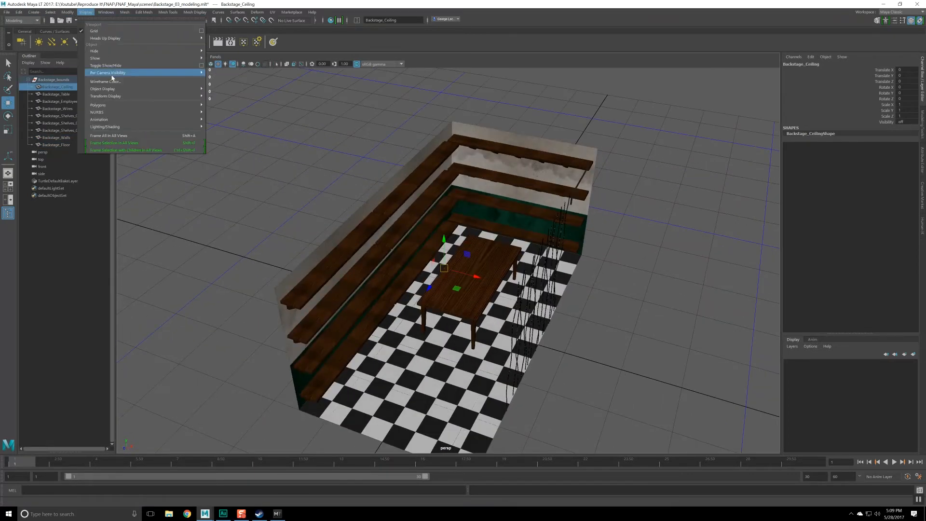
mouse_move(145, 58)
left_click(229, 92)
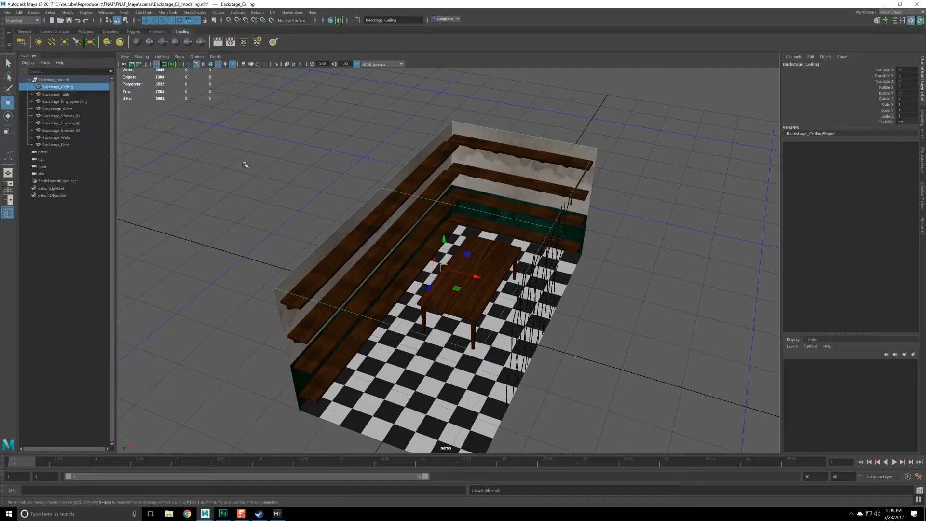
left_click_drag(267, 160, 271, 155, "alt")
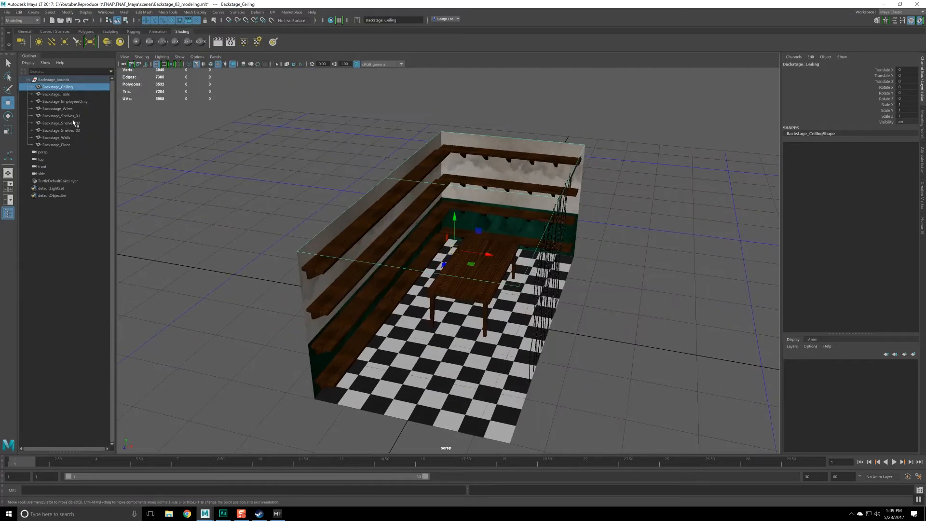
left_click_drag(244, 180, 284, 215, "alt")
key("ctrl+s")
left_click_drag(268, 178, 229, 218, "alt")
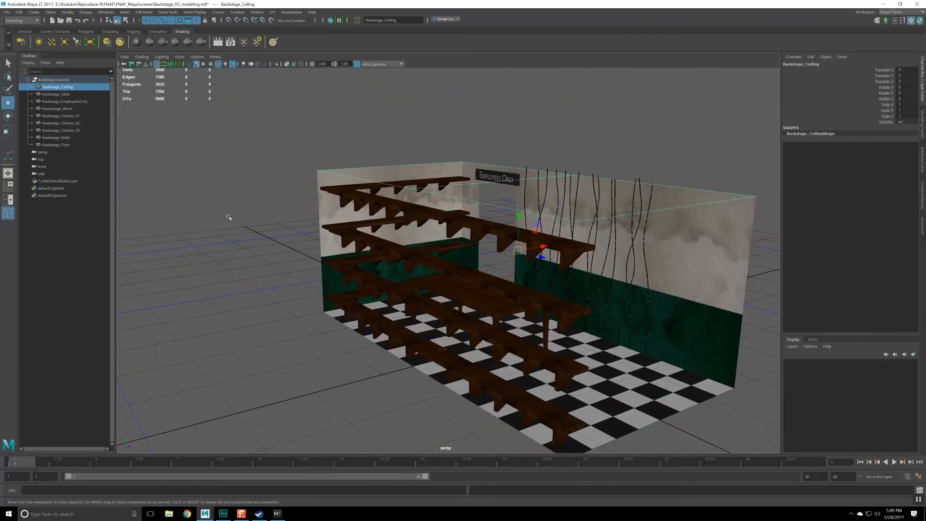
Step: Rename the Backstage_bounds group as Backstage, collapse it in the Outliner and clear the selection
left_click(65, 80)
double_click(807, 64)
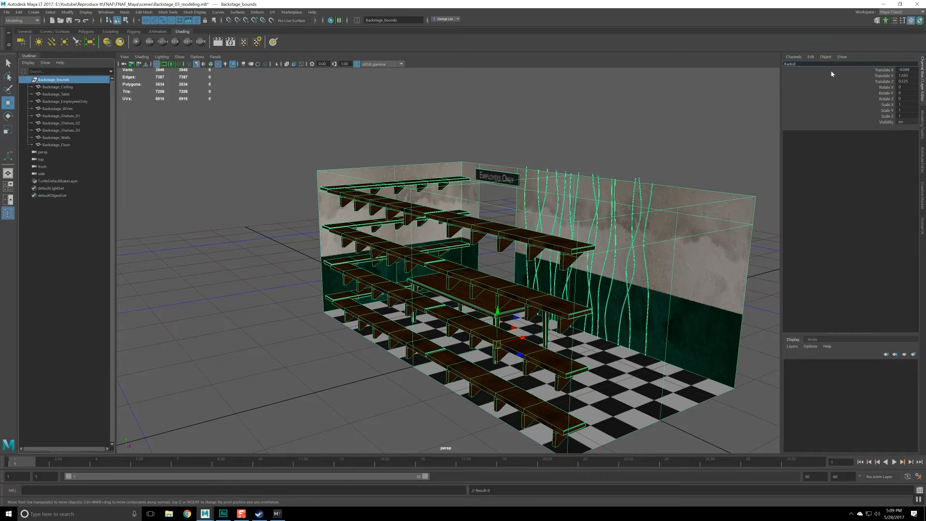
key("Return")
left_click(668, 204)
left_click_drag(668, 204, 495, 260, "alt")
left_click(629, 181)
left_click(48, 80)
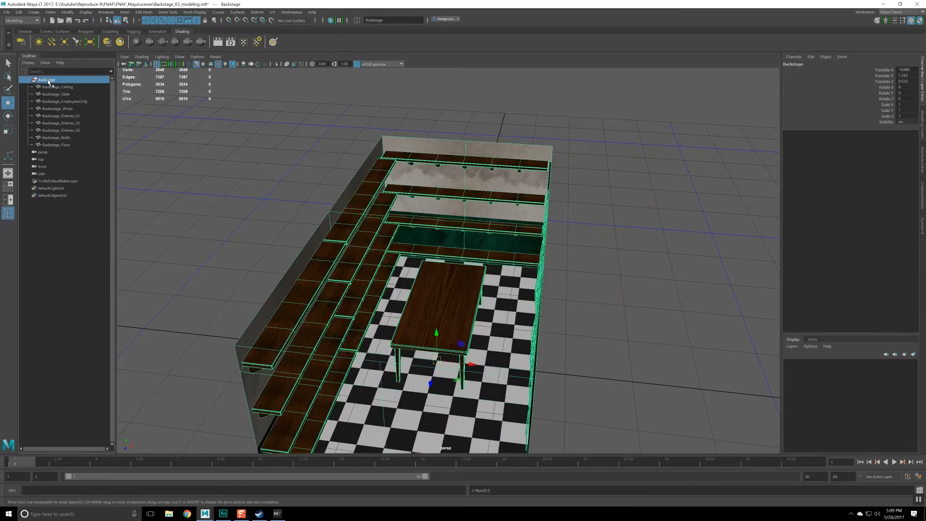
left_click(29, 81)
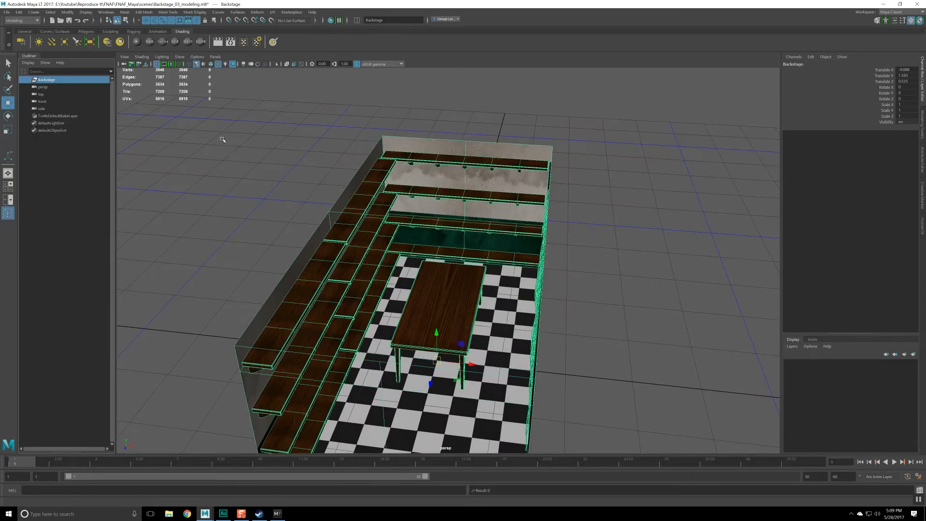
left_click(214, 167)
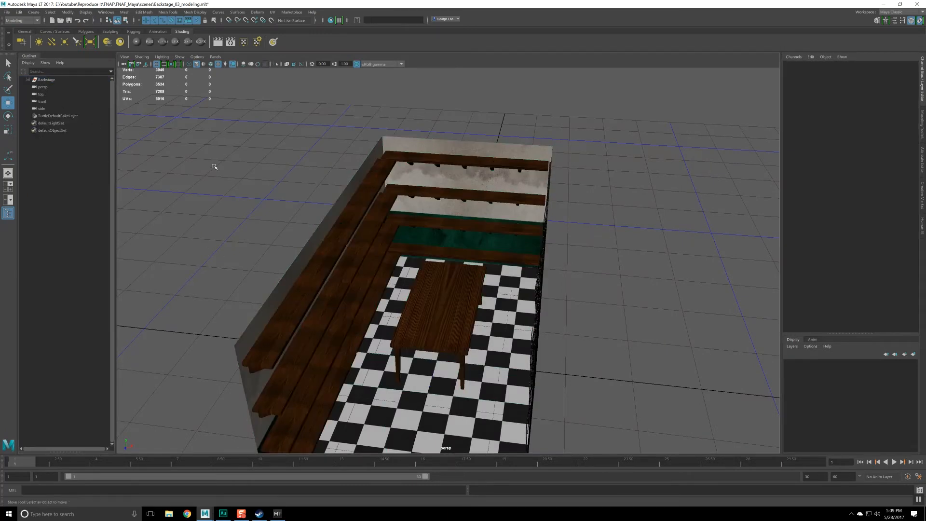
Step: Open the scene Rough_FloorLayout_05.mlt from the project's scenes folder
left_click(9, 13)
left_click(22, 29)
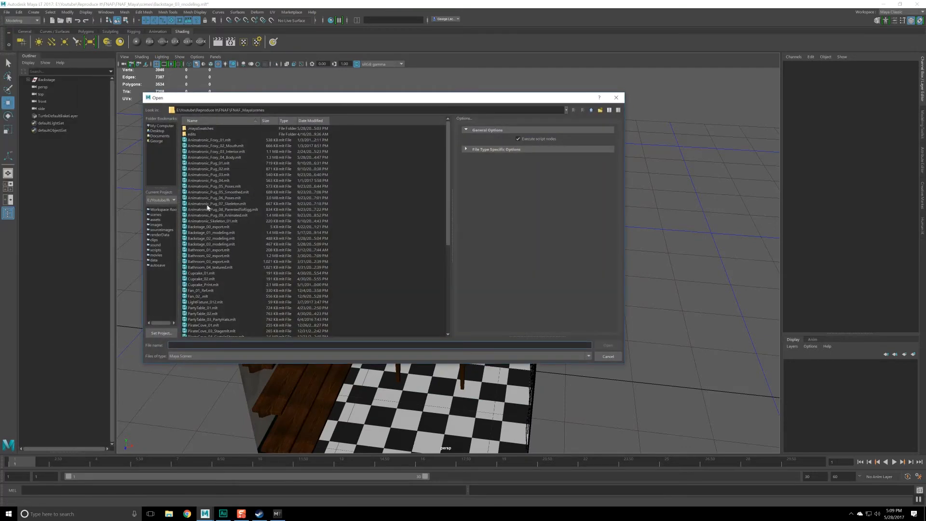
scroll(220, 269, "down", 8)
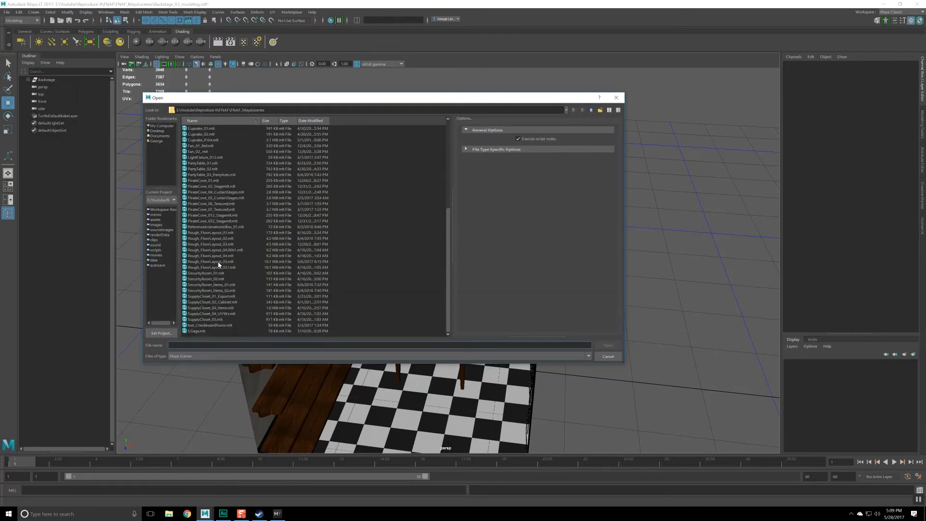
left_click(235, 268)
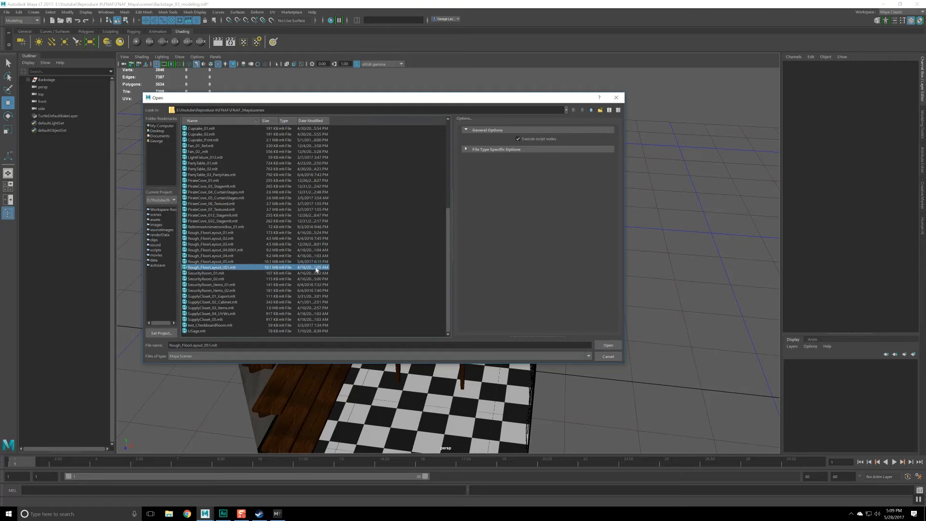
right_click(224, 269)
left_click(206, 264)
left_click(203, 263)
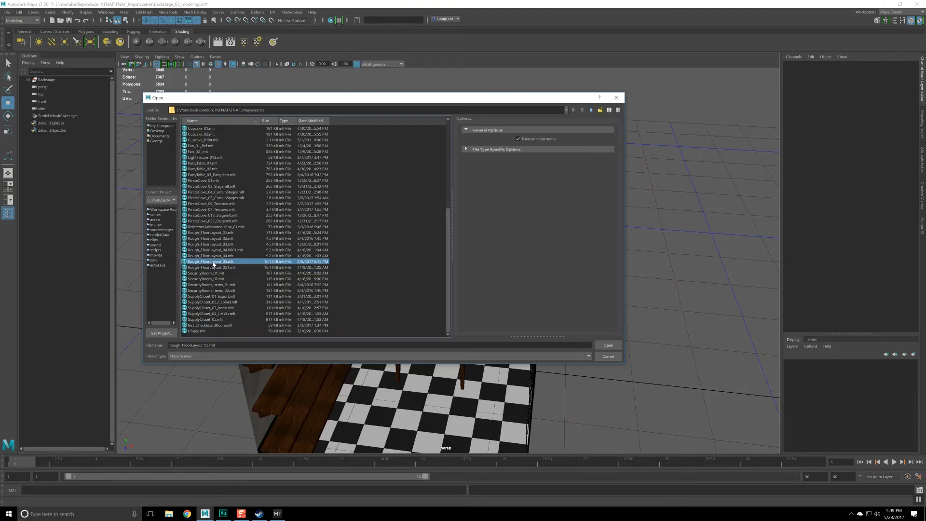
double_click(213, 263)
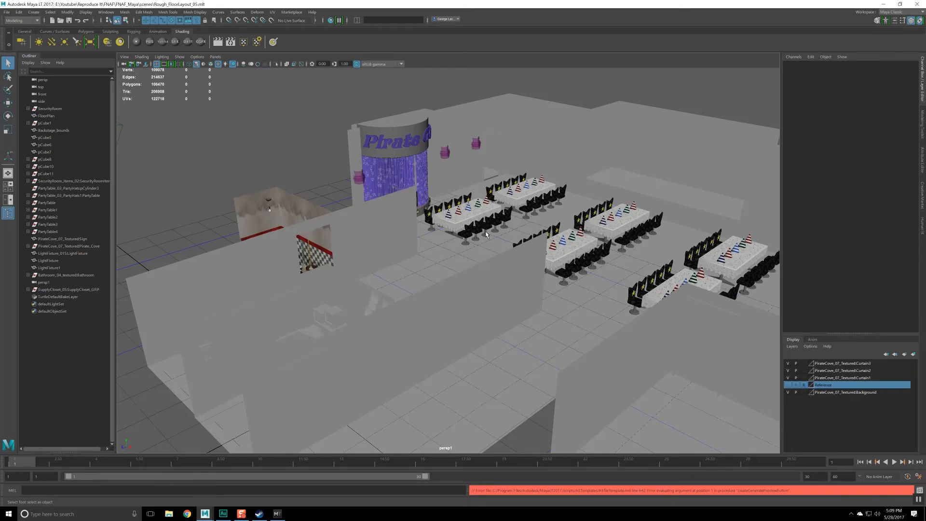
Step: Save the floor layout scene under the new name Rough_FloorLayout_06.mlt
scroll(367, 181, "down", 6)
left_click_drag(433, 156, 454, 193, "alt")
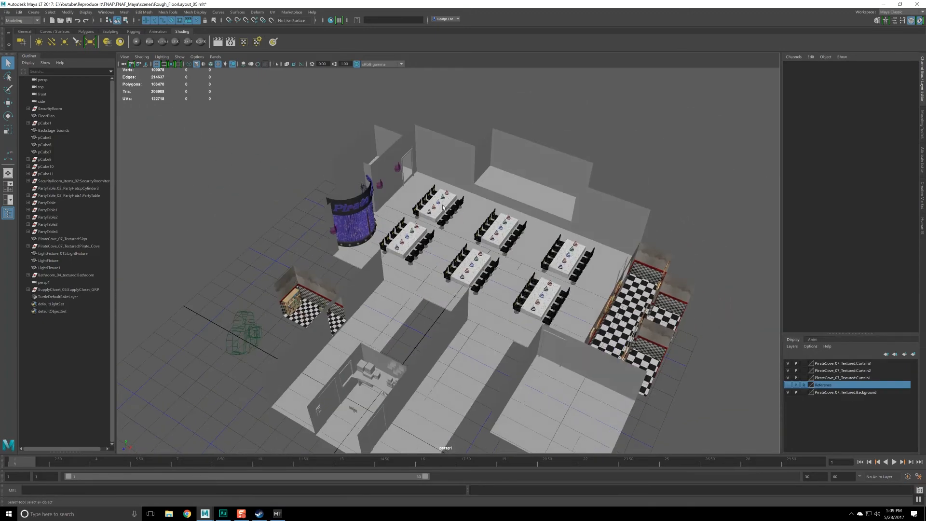
left_click(8, 13)
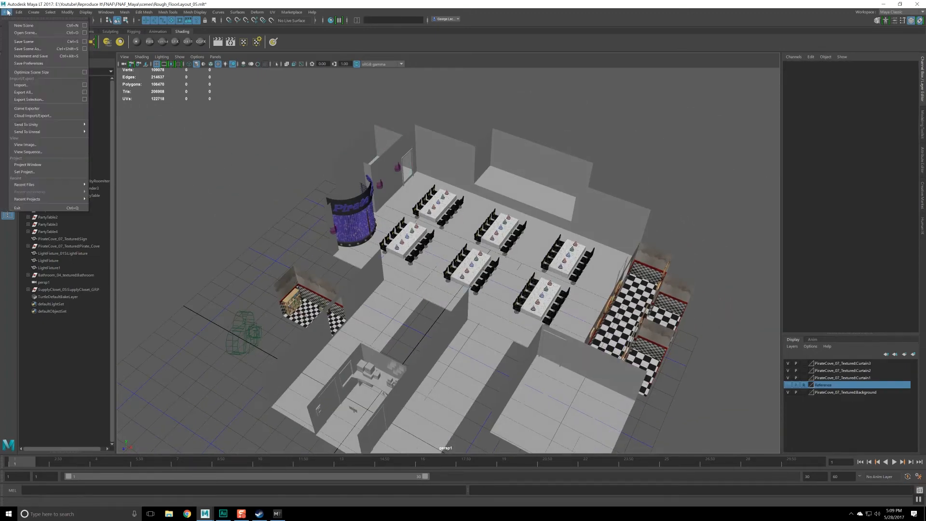
left_click(42, 49)
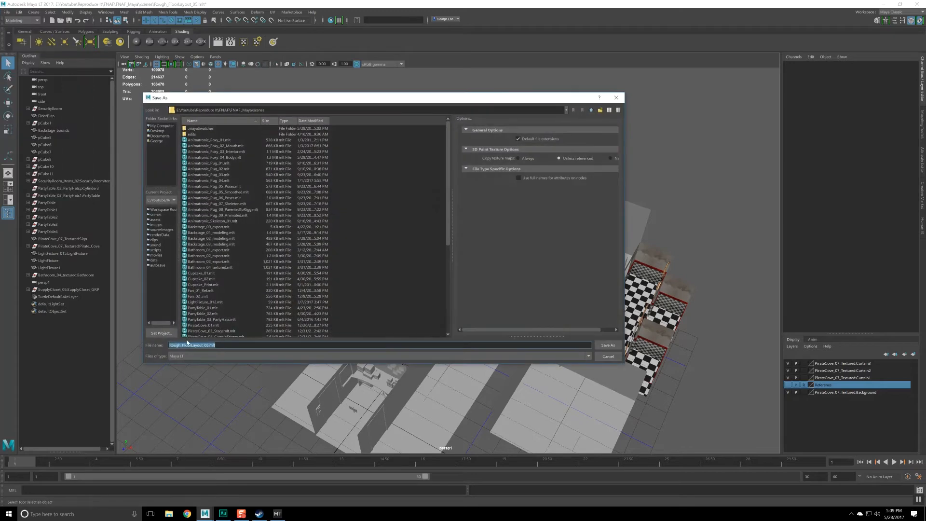
left_click(204, 346)
key("Return")
Step: Hide the persp camera object standing outside the building
left_click_drag(353, 266, 335, 260, "alt")
left_click(254, 251)
key("ctrl+h")
Step: Frame the Backstage_bounds placeholder room and examine its position and doorway beside Pirate Cove
right_click_drag(262, 268, 356, 230, "alt")
middle_click_drag(356, 229, 366, 262, "alt")
left_click(371, 241)
left_click_drag(367, 262, 358, 241, "alt")
key("f")
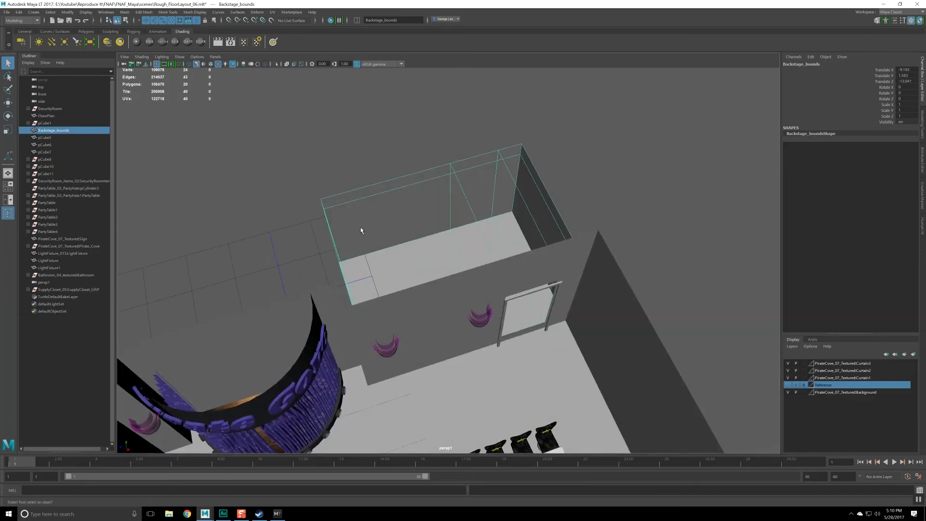
left_click(7, 12)
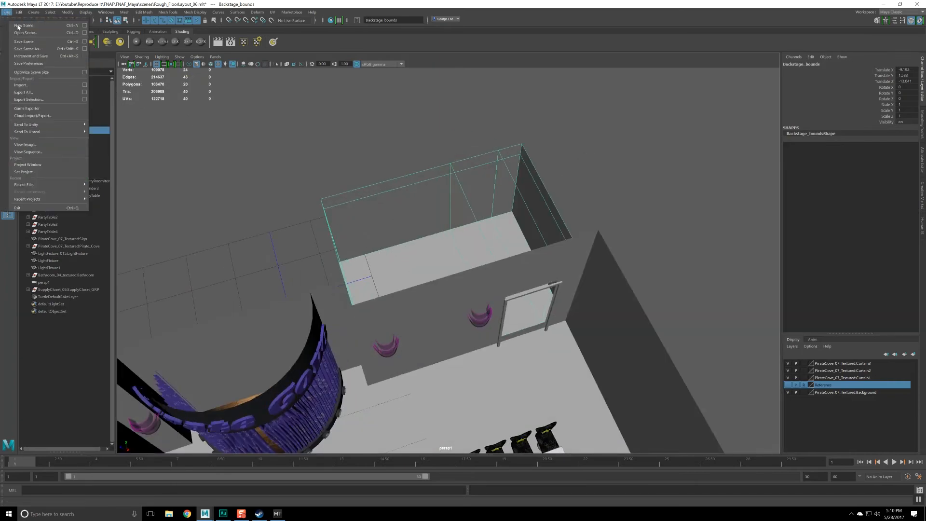
left_click_drag(340, 138, 475, 189, "alt")
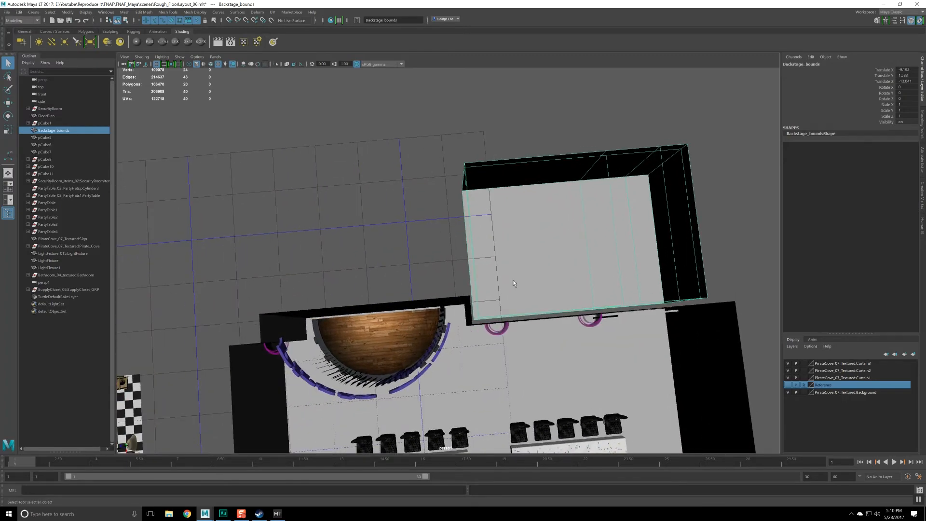
left_click_drag(514, 284, 515, 262, "alt")
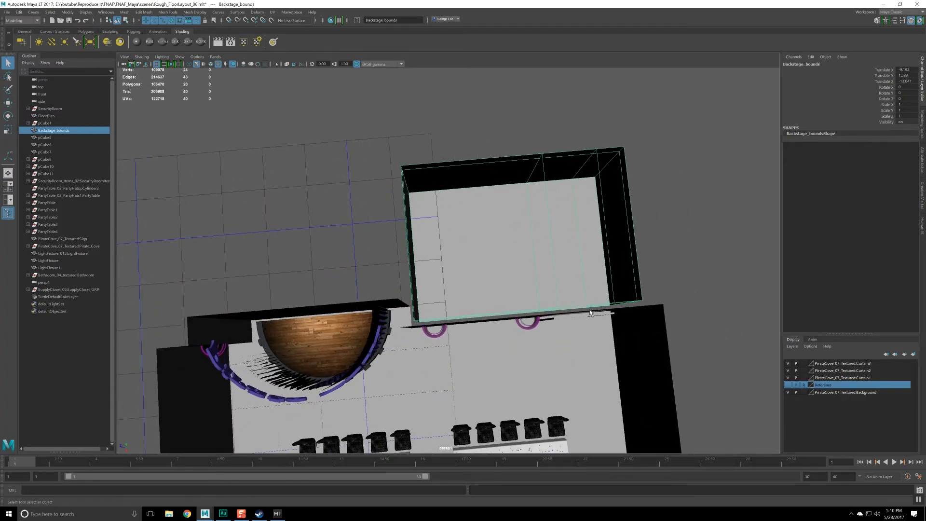
left_click(6, 12)
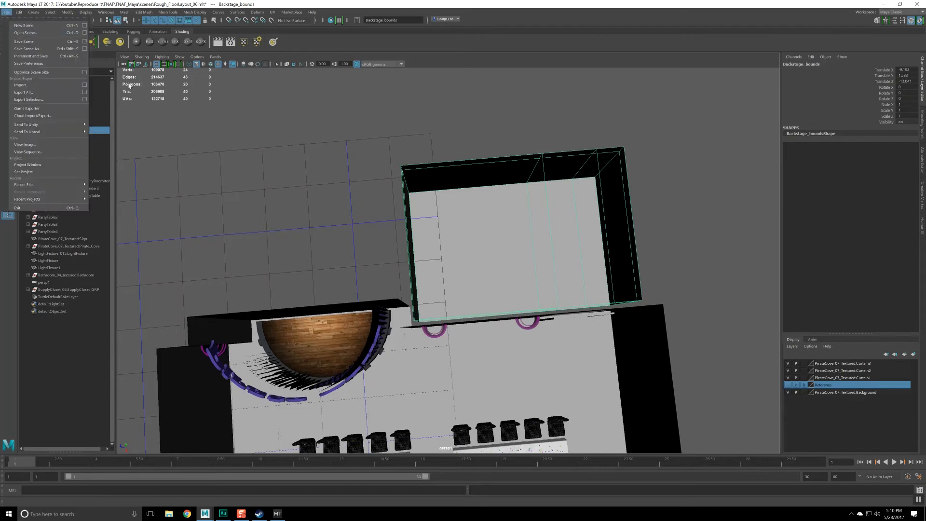
left_click(325, 206)
left_click_drag(325, 207, 328, 209, "alt")
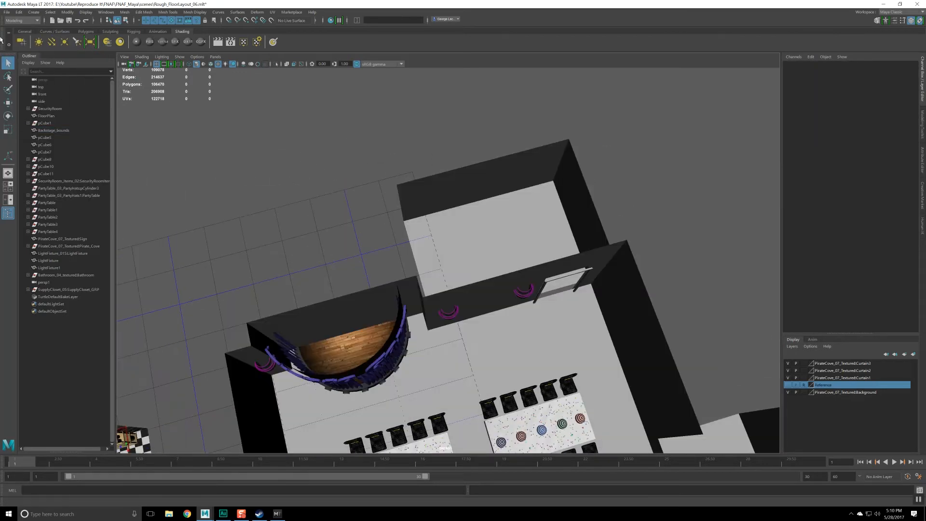
Step: Import Backstage_03_modeling.mlt into the floor layout with Use namespaces turned off
left_click(7, 13)
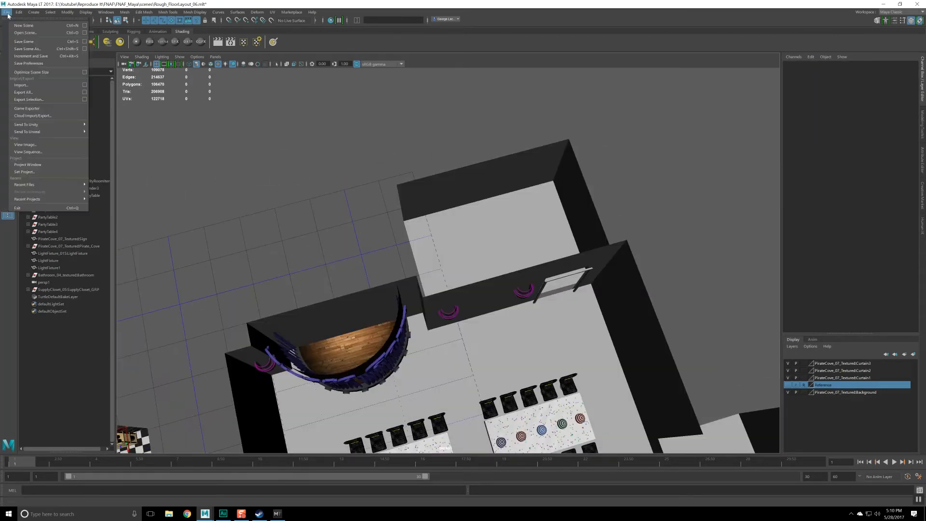
left_click(51, 85)
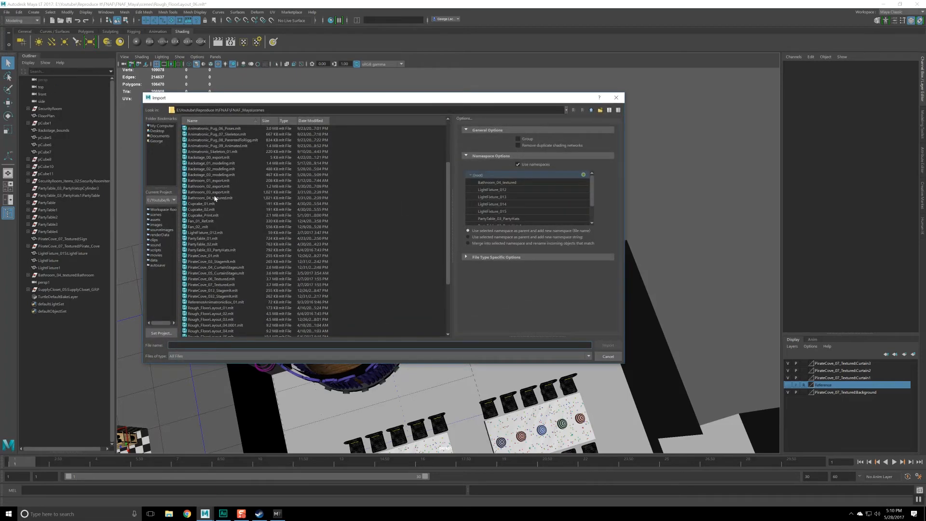
left_click(216, 198)
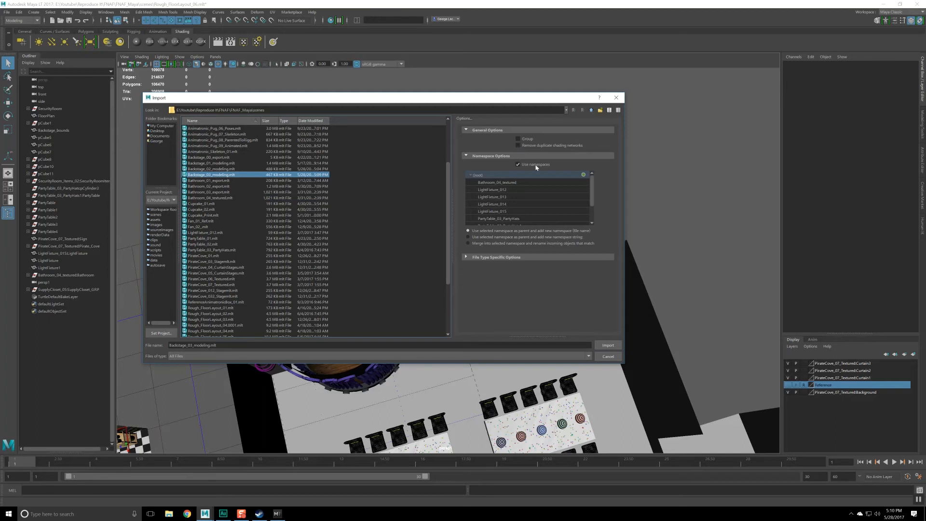
scroll(524, 191, "up", 1)
left_click(531, 165)
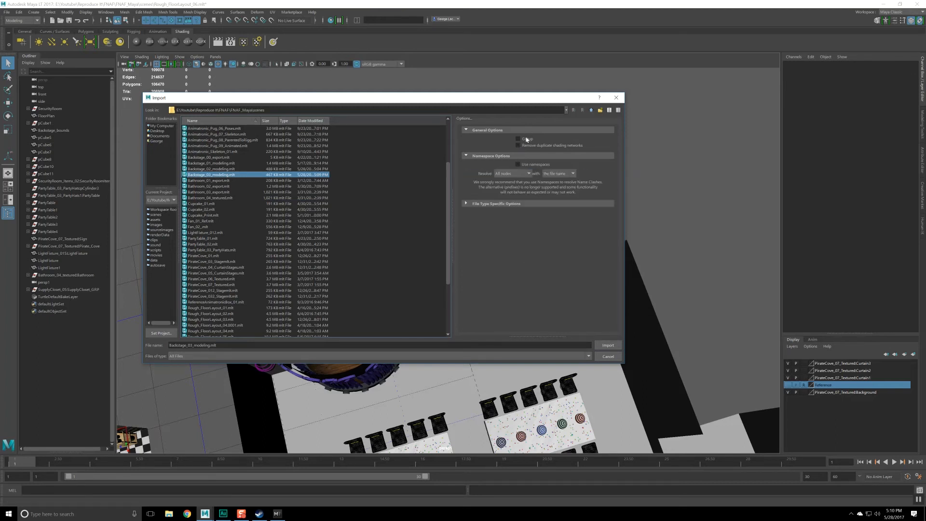
key("Return")
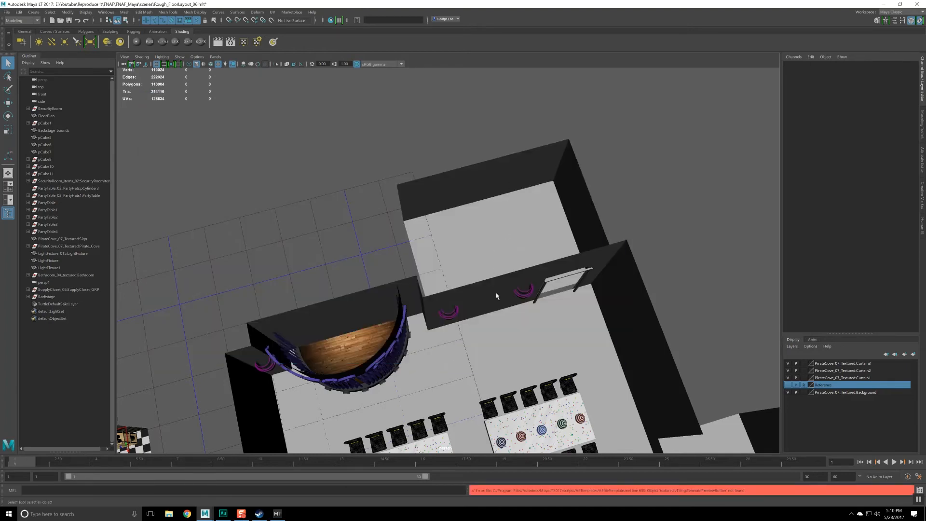
Step: Move the imported Backstage group next to the placeholder room behind the dining hall, at about X -11.1 and Z -17.7
left_click_drag(498, 313, 432, 358, "alt")
scroll(496, 299, "down", 8)
scroll(473, 284, "up", 10)
left_click(385, 347)
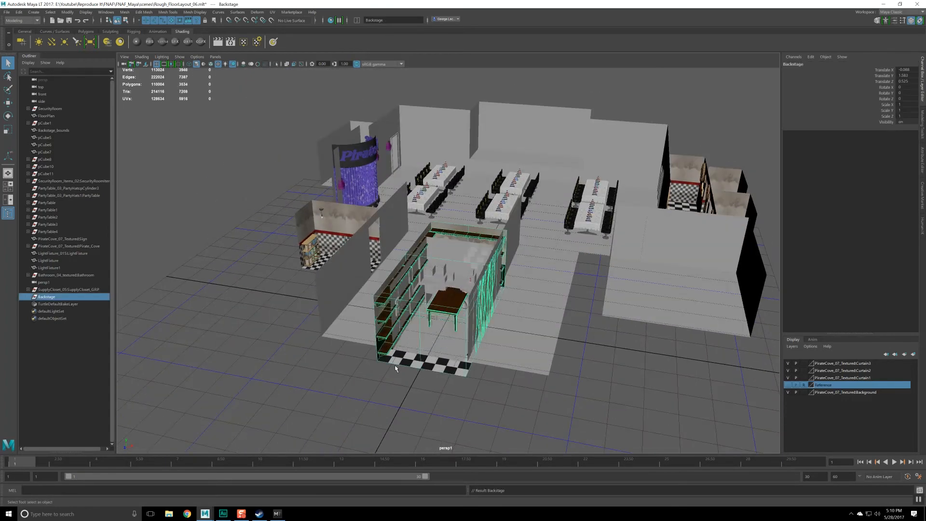
left_click_drag(459, 324, 372, 149)
left_click_drag(371, 149, 437, 212, "alt")
middle_click_drag(309, 270, 482, 288, "alt")
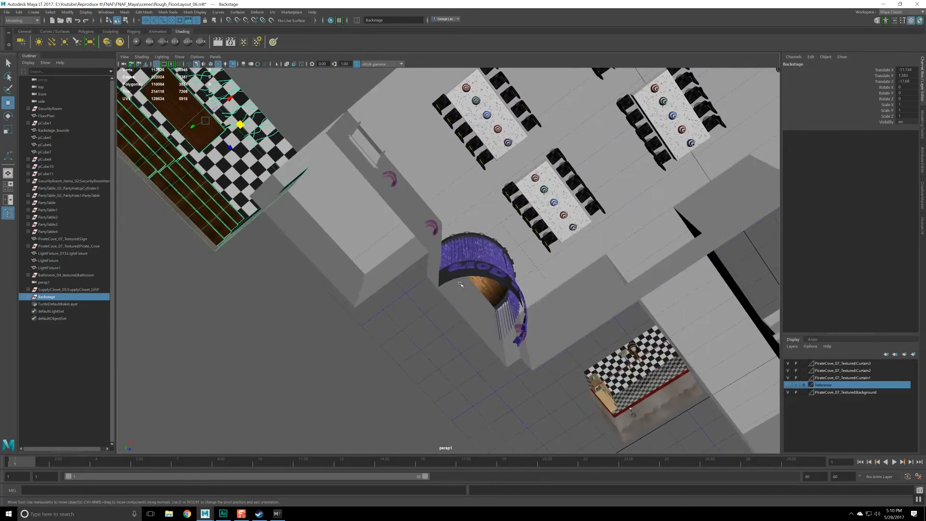
left_click_drag(482, 288, 425, 244, "alt")
middle_click_drag(406, 237, 512, 279, "alt")
left_click_drag(513, 279, 500, 289, "alt")
Step: Delete the Backstage_bounds placeholder room and select Backstage_Walls in the imported room
left_click(523, 307)
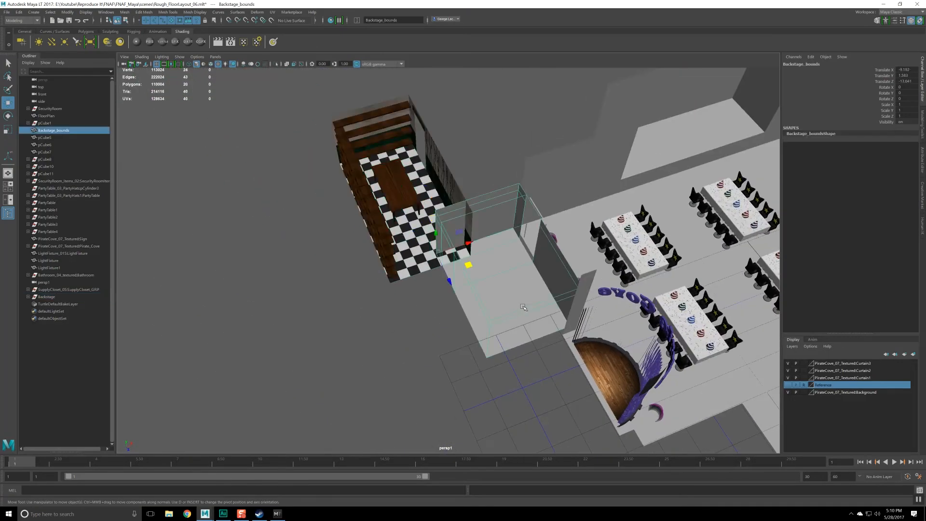
key("Delete")
left_click(466, 249)
left_click_drag(455, 292, 463, 293, "alt")
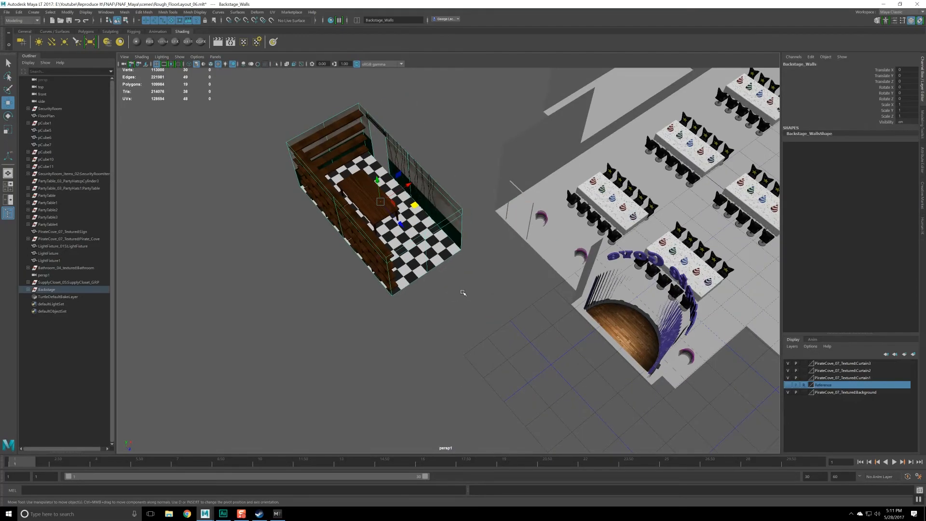
Step: Select the whole Backstage group and place its pivot at the floor corner of the Employees Only doorway
key("Up")
key("f")
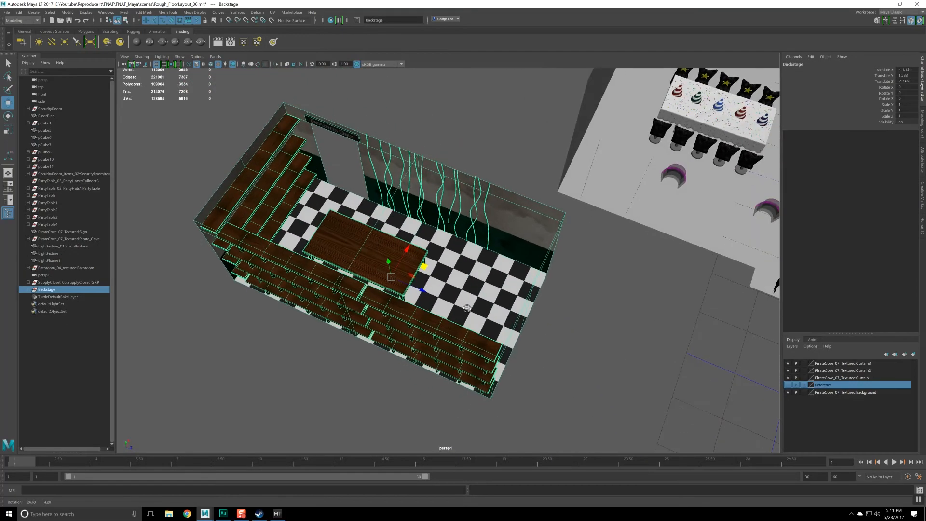
left_click_drag(461, 302, 381, 236, "alt")
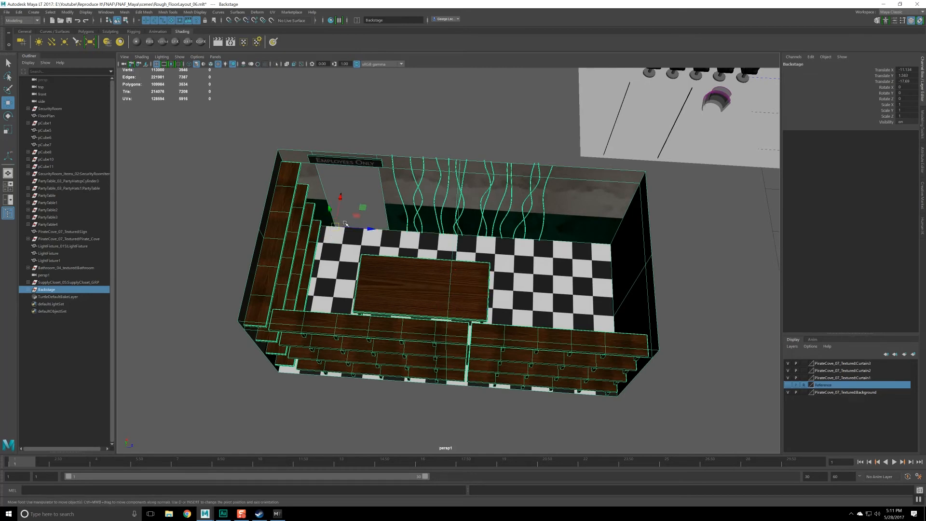
left_click_drag(341, 229, 323, 269)
Step: Move the Backstage group to the dining hall's doorway beside Pirate Cove, at about X -9.07 and Z -12.26
scroll(498, 225, "down", 3)
middle_click_drag(500, 217, 393, 293, "alt")
scroll(393, 293, "down", 1)
left_click_drag(386, 293, 421, 289, "alt")
left_click_drag(358, 267, 386, 268)
scroll(435, 270, "down", 2)
left_click_drag(632, 289, 442, 275, "alt")
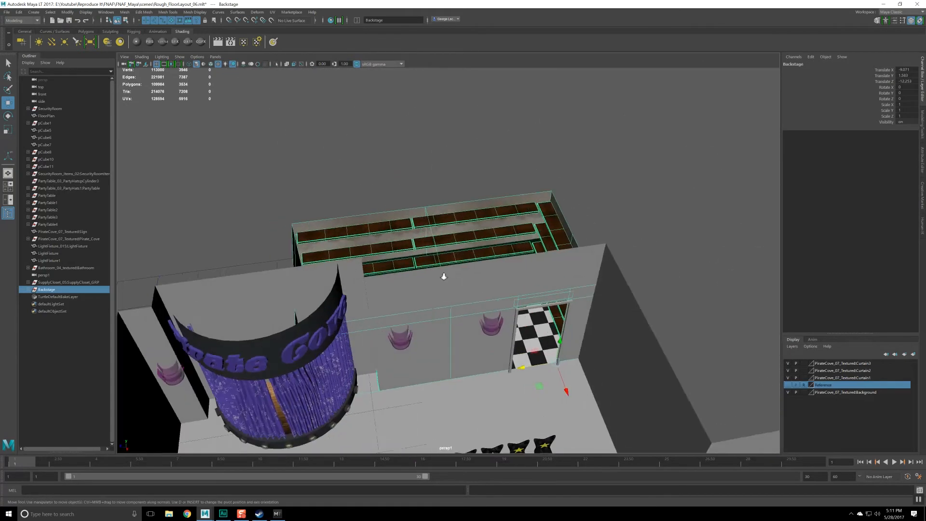
Step: Slide the Backstage group away from Pirate Cove along the dining hall wall, to about X -9.24 and Z -13.78
scroll(442, 276, "up", 2)
middle_click_drag(442, 275, 470, 263, "alt")
left_click_drag(469, 264, 442, 232, "alt")
middle_click_drag(488, 270, 270, 193, "alt")
scroll(333, 248, "down", 4)
scroll(335, 249, "down", 2)
left_click_drag(289, 203, 314, 251, "alt")
middle_click_drag(425, 333, 444, 192, "alt")
scroll(444, 191, "down", 5)
left_click_drag(429, 173, 405, 203, "alt")
middle_click_drag(404, 196, 401, 214, "alt")
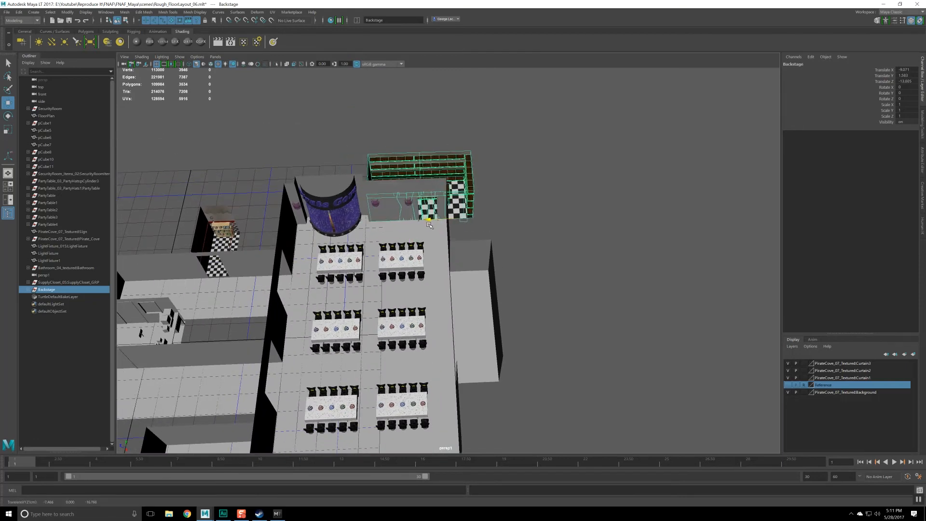
left_click_drag(427, 227, 536, 244, "alt")
scroll(464, 241, "up", 5)
left_click_drag(464, 241, 498, 231, "alt")
Step: Select the vertices of the dining hall's doorway and adjoining side wall and shift them outward to line up with the backstage doorway
left_click(499, 231)
middle_click_drag(498, 232, 514, 191, "alt")
scroll(506, 203, "down", 3)
left_click_drag(514, 203, 459, 231, "alt")
scroll(461, 225, "down", 2)
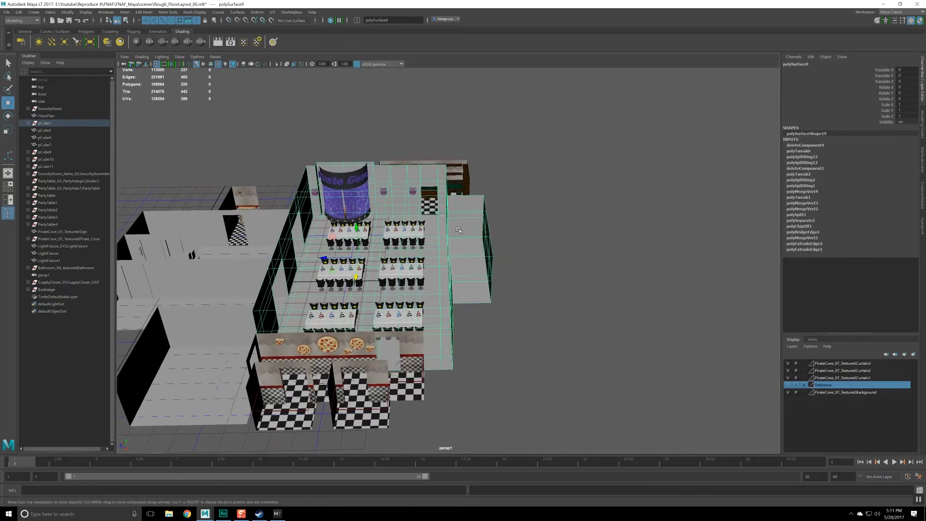
right_click_drag(461, 227, 440, 227)
left_click_drag(437, 227, 420, 240, "alt")
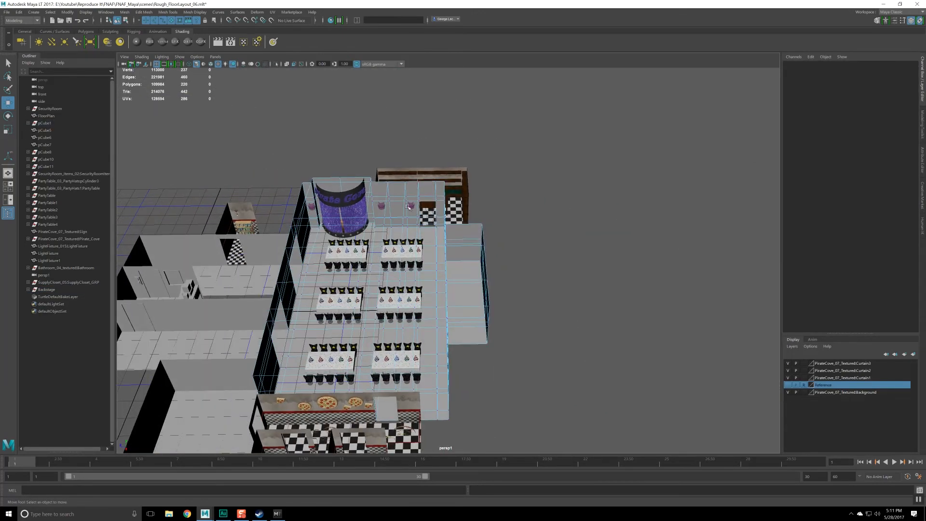
middle_click_drag(413, 218, 435, 195, "alt")
left_click_drag(434, 194, 461, 174, "alt")
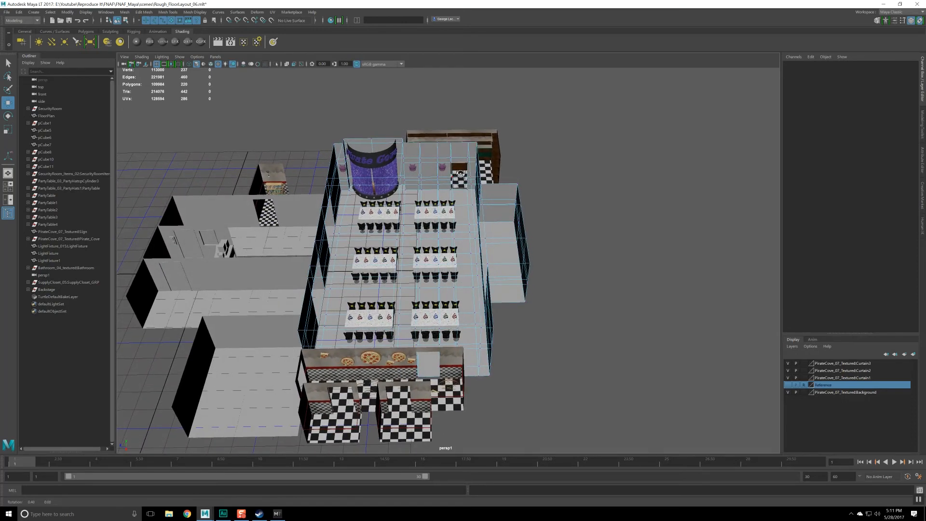
left_click_drag(443, 131, 462, 174)
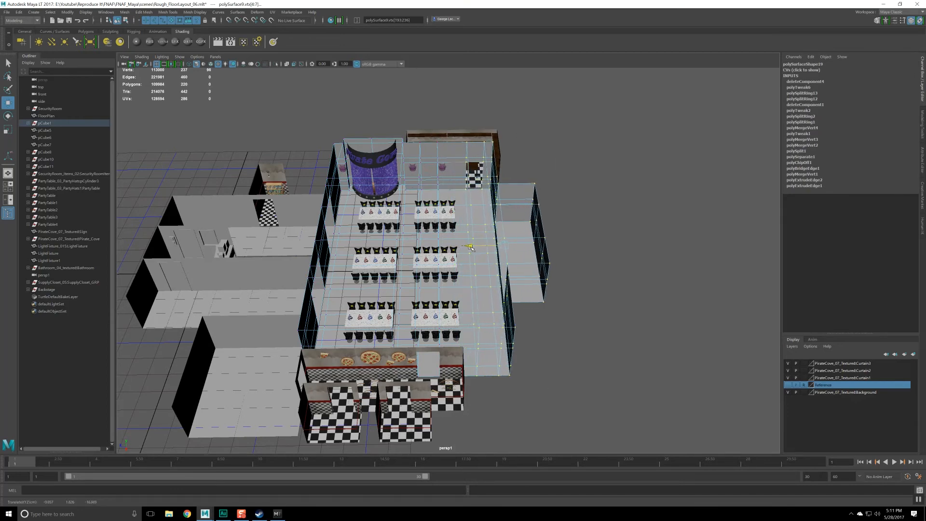
Step: Move the Backstage group in the top view closer to the dining hall wall, at about X -9.17
middle_click_drag(477, 249, 467, 343, "alt")
scroll(453, 319, "up", 8)
middle_click_drag(416, 257, 328, 264, "alt")
left_click_drag(328, 264, 419, 260, "alt")
scroll(418, 260, "down", 4)
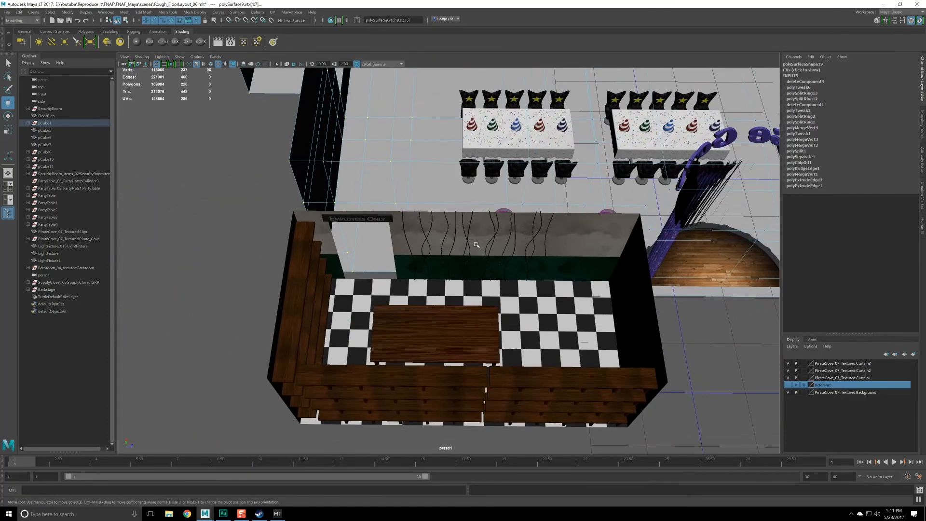
left_click(448, 278)
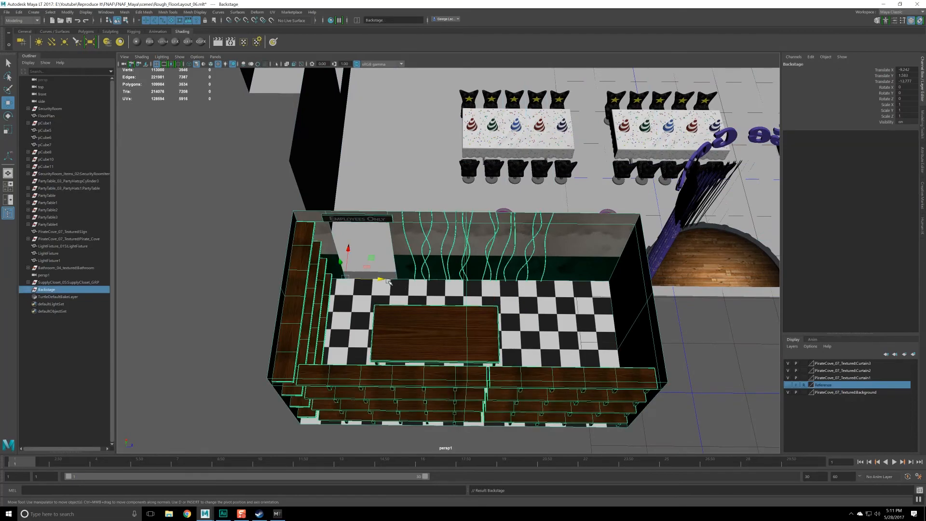
left_click_drag(396, 295, 307, 289, "alt")
key("space")
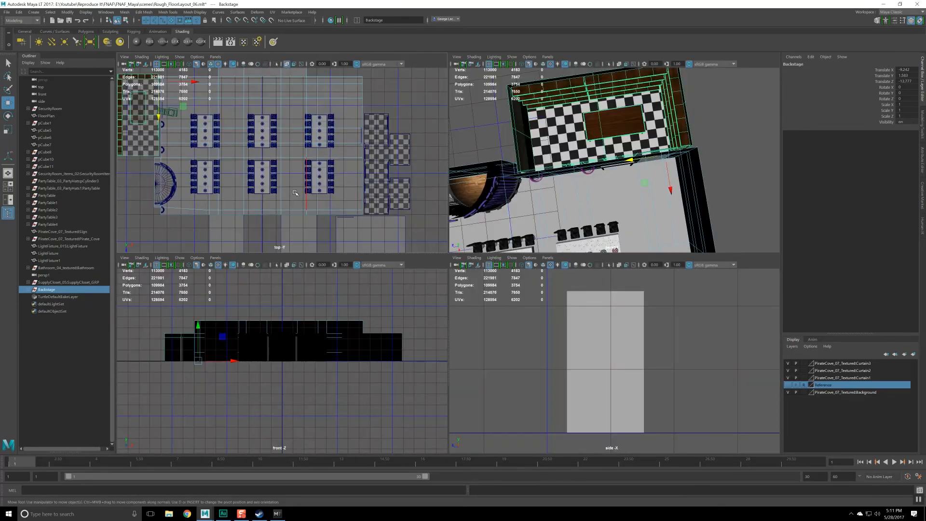
key("space")
key("f")
scroll(354, 249, "down", 5)
middle_click_drag(429, 262, 364, 299, "alt")
scroll(410, 192, "up", 2)
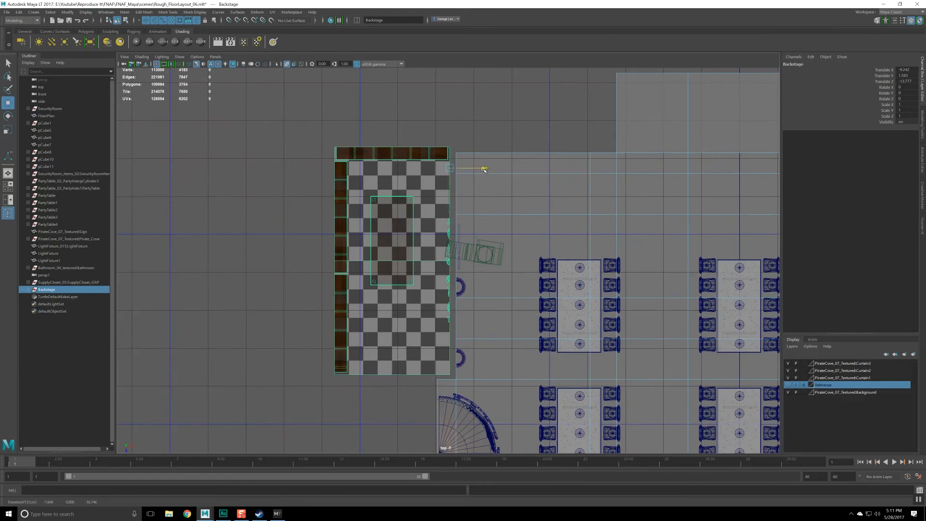
left_click_drag(484, 169, 487, 169)
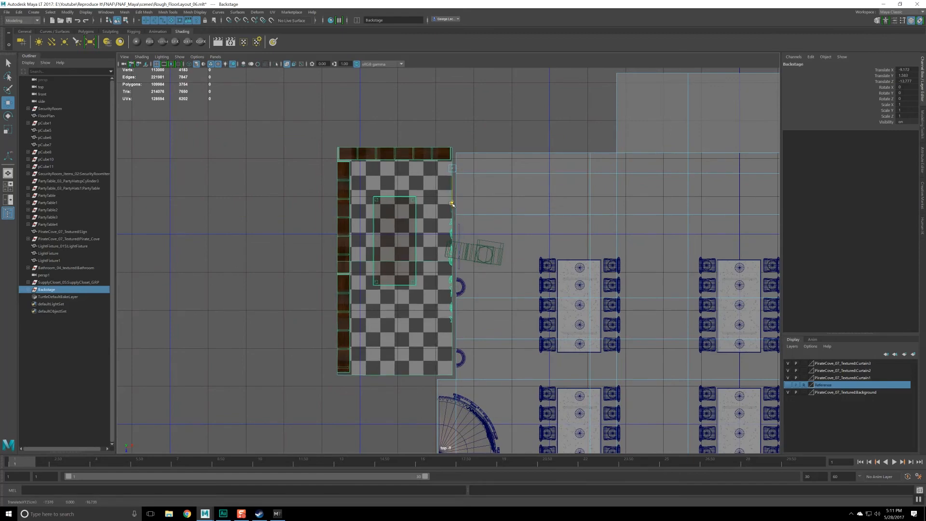
Step: Return to the perspective view and delete the leftover door frame Door_Border_L_06 beside the backstage doorway
key("space")
key("space")
left_click_drag(545, 273, 511, 242, "alt")
right_click_drag(511, 241, 562, 251, "alt")
left_click_drag(562, 251, 505, 145, "alt")
left_click(554, 135)
key("F8")
left_click(509, 148)
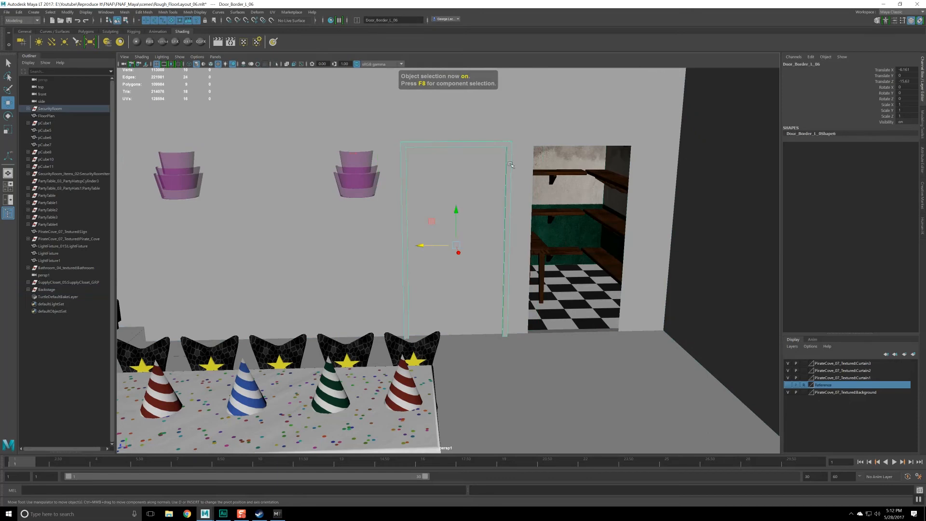
key("Delete")
Step: Examine from both sides how the dining hall's door opening lines up with the backstage room's doorway
left_click(512, 192)
left_click_drag(568, 234, 562, 227, "alt")
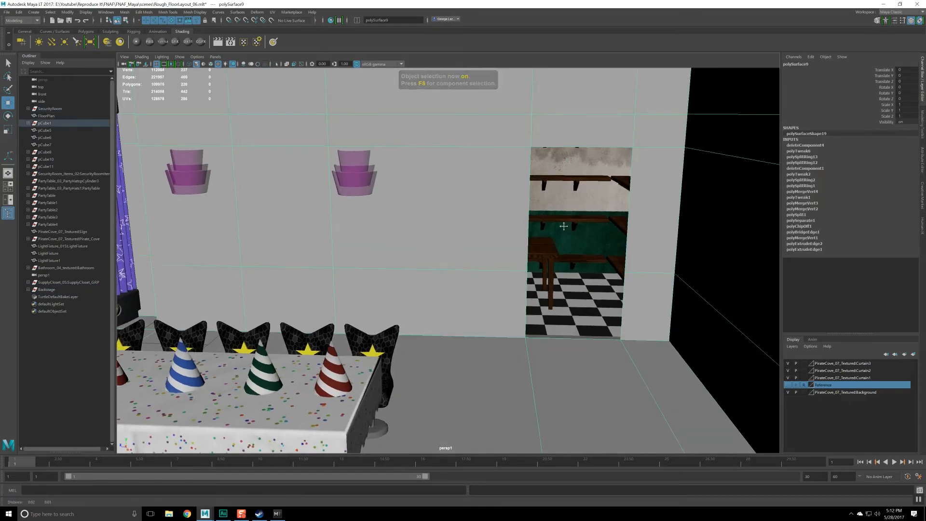
right_click_drag(563, 227, 576, 230, "alt")
middle_click_drag(575, 231, 458, 235, "alt")
mouse_move(457, 234)
right_mouse_down("alt")
mouse_move(416, 232)
mouse_move(461, 227)
right_mouse_up("alt")
middle_click_drag(461, 227, 393, 221, "alt")
left_click_drag(394, 221, 416, 231, "alt")
right_click_drag(415, 230, 362, 226, "alt")
middle_click_drag(362, 227, 391, 217, "alt")
left_click_drag(390, 217, 357, 127, "alt")
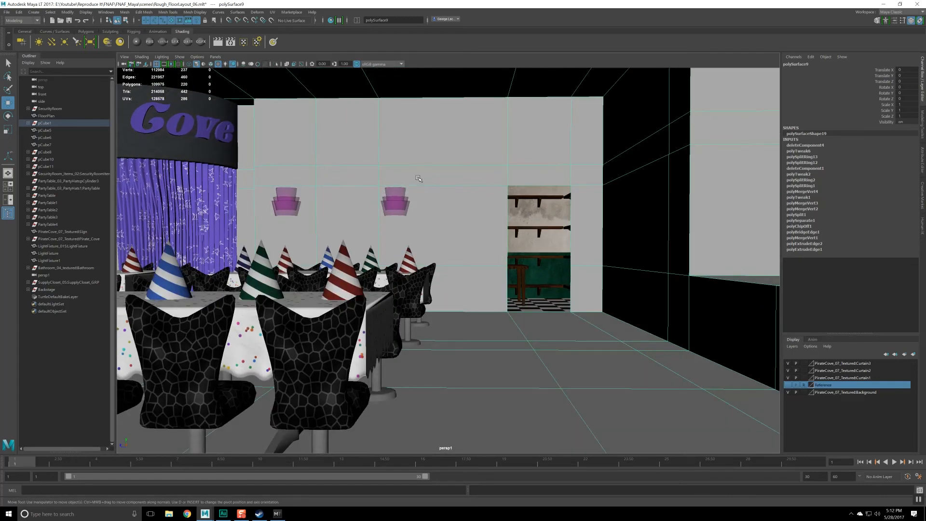
right_click_drag(571, 259, 555, 245, "alt")
middle_click_drag(554, 245, 397, 271, "alt")
left_click_drag(397, 271, 321, 303, "alt")
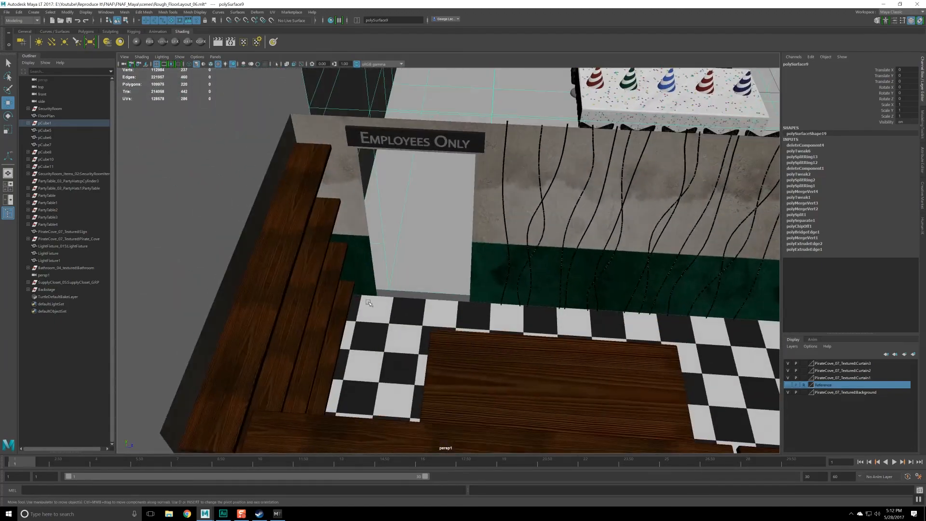
Step: Select the Backstage group and nudge it along the wall to about Z -13.74 to match the door opening
left_click(384, 308)
key("Up")
left_click_drag(413, 310, 521, 296, "alt")
middle_click_drag(521, 296, 514, 239, "alt")
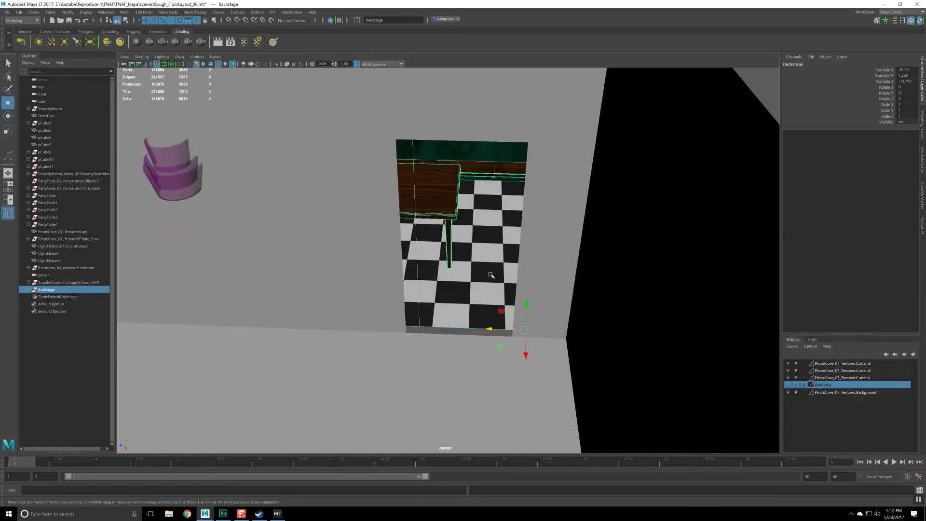
Step: Try to move the dining hall edges bordering the doorway, then undo the edit
left_click(417, 337)
scroll(417, 337, "down", 7)
middle_click_drag(417, 338, 432, 248, "alt")
scroll(418, 265, "down", 3)
scroll(418, 264, "down", 4)
right_click_drag(440, 255, 440, 234)
left_click(438, 200)
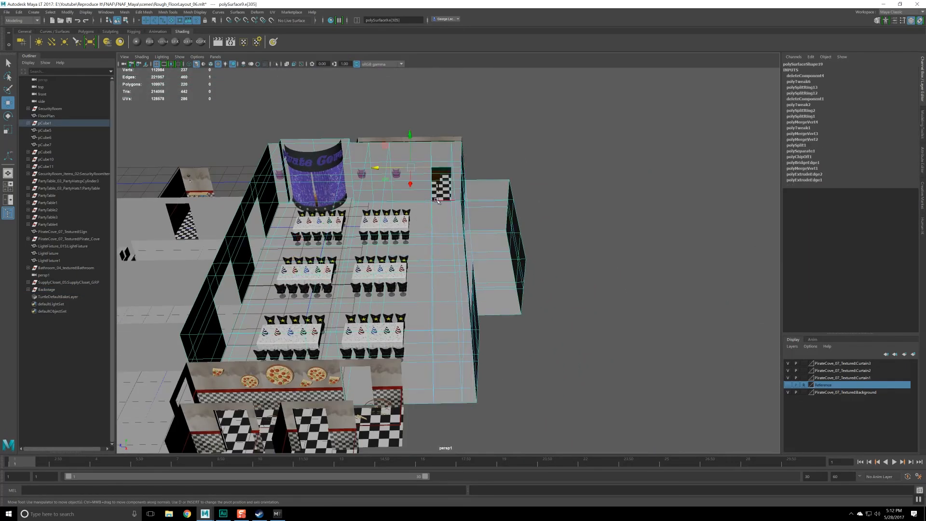
double_click(453, 218, "shift")
middle_click_drag(453, 219, 434, 284, "alt")
scroll(445, 312, "up", 8)
left_click_drag(429, 285, 457, 266, "alt")
scroll(456, 266, "up", 3)
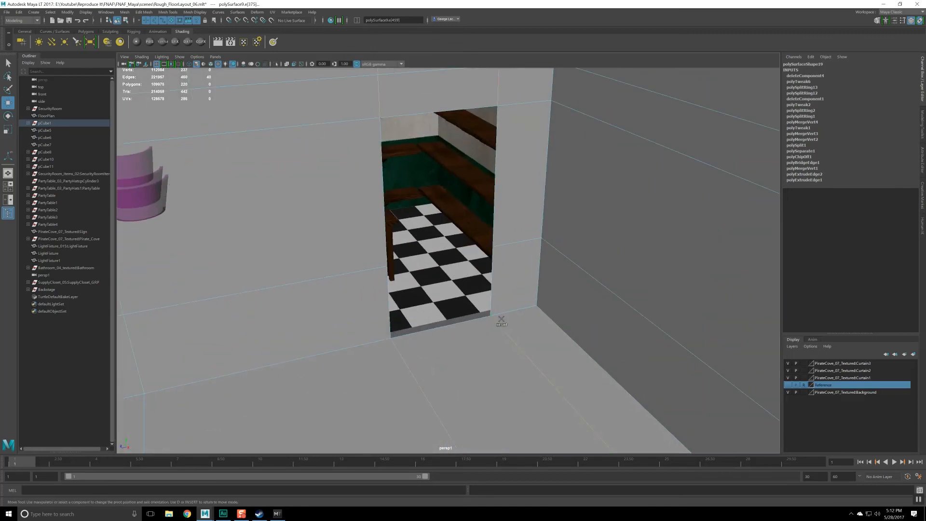
left_click_drag(490, 319, 513, 314, "alt")
key("ctrl+z")
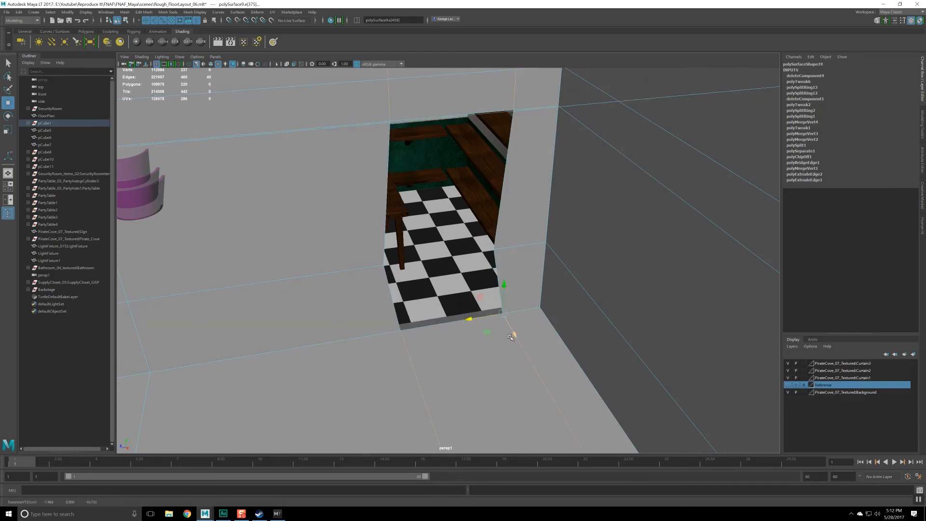
key("ctrl+z")
Step: Select the vertex rows running through the dining hall along both sides of the doorway and shift them sideways
left_click_drag(567, 288, 535, 333, "alt")
scroll(557, 293, "down", 5)
left_click_drag(328, 261, 344, 263, "alt")
scroll(344, 264, "up", 4)
middle_click_drag(345, 264, 406, 266, "alt")
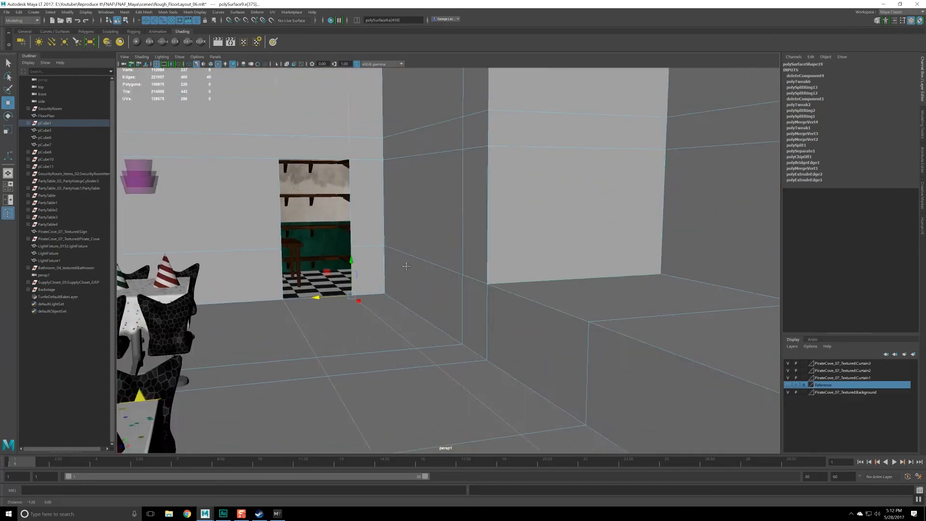
left_click_drag(407, 266, 396, 274, "alt")
right_click_drag(387, 211, 347, 212)
left_click_drag(358, 221, 336, 199, "alt")
middle_click_drag(336, 199, 343, 251, "alt")
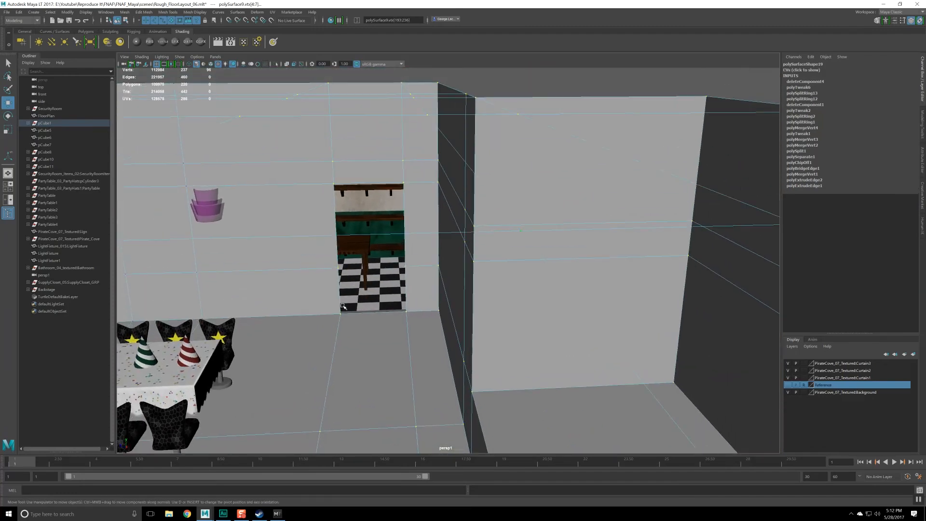
scroll(343, 309, "down", 5)
scroll(343, 310, "up", 5)
left_click_drag(372, 308, 383, 303, "alt")
scroll(382, 302, "down", 2)
left_click_drag(386, 271, 372, 252, "alt")
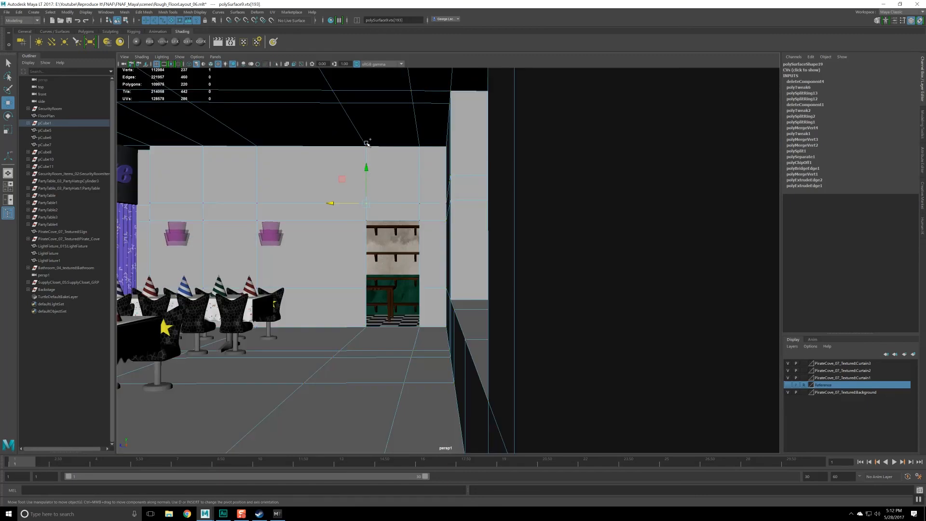
left_click_drag(407, 203, 410, 201, "alt")
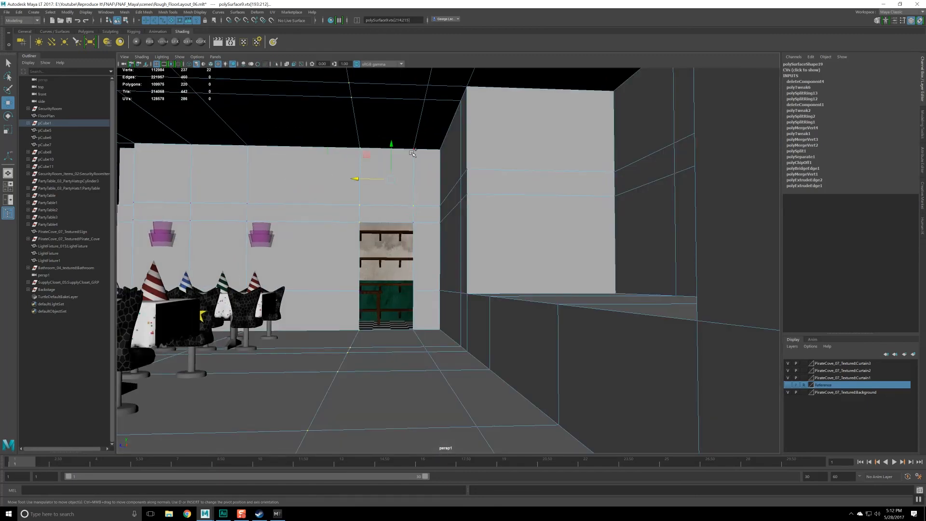
left_click_drag(395, 232, 361, 285, "alt")
left_click_drag(429, 299, 415, 304, "shift")
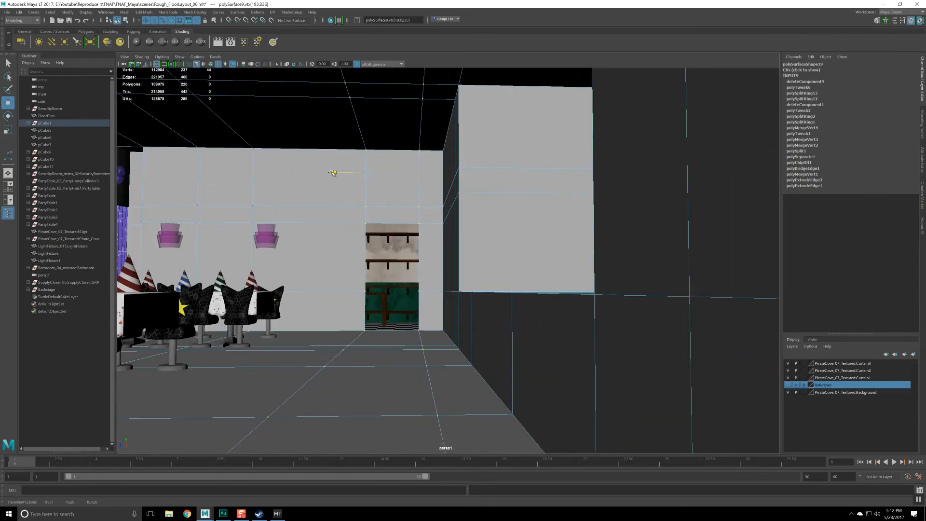
Step: Align the selected doorway vertices with the floor corner of the backstage doorway, and return to object selection
left_click_drag(380, 216, 399, 237, "alt")
right_click_drag(399, 237, 429, 285, "alt")
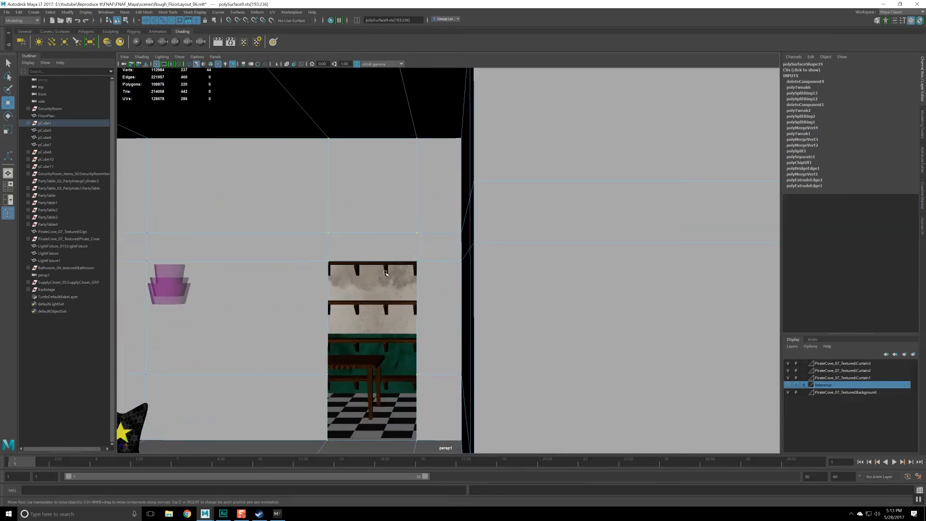
middle_click_drag(415, 290, 449, 252, "alt")
right_click_drag(448, 252, 441, 251, "alt")
scroll(441, 250, "down", 8)
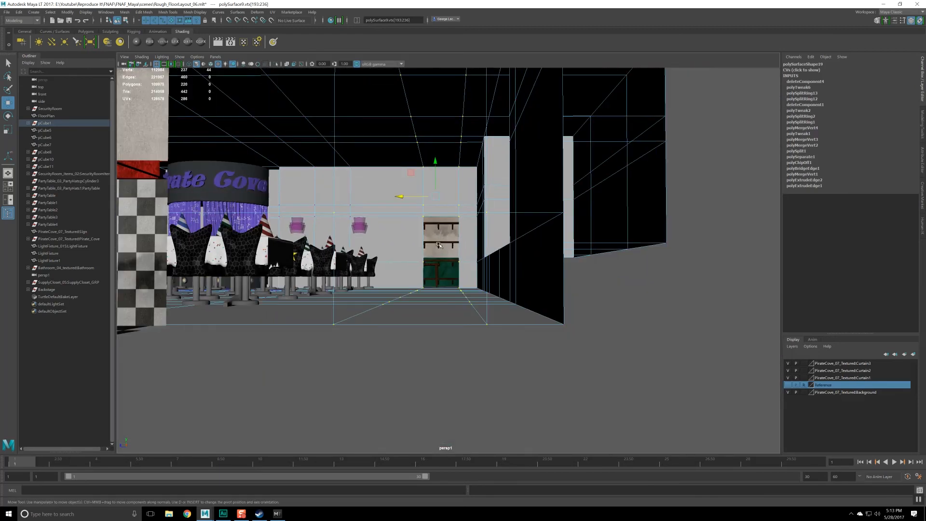
scroll(434, 239, "up", 8)
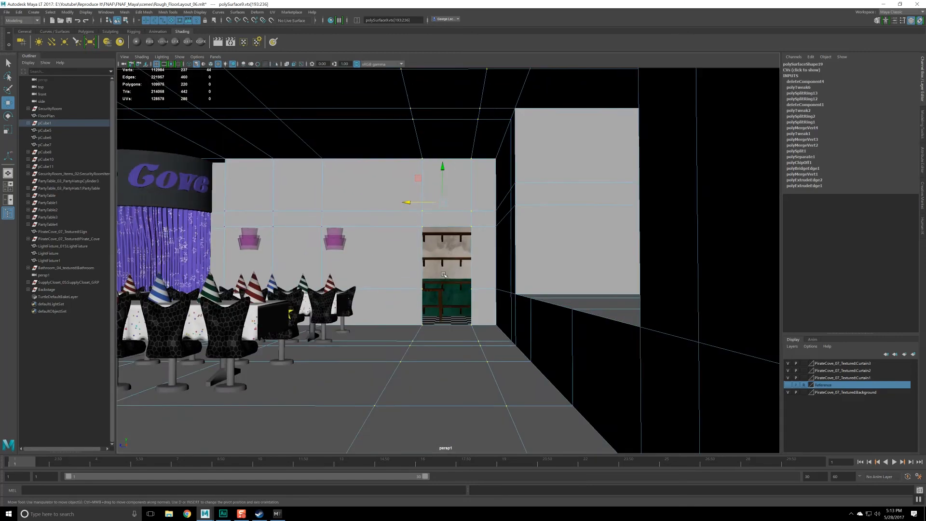
left_click_drag(440, 217, 436, 274, "alt")
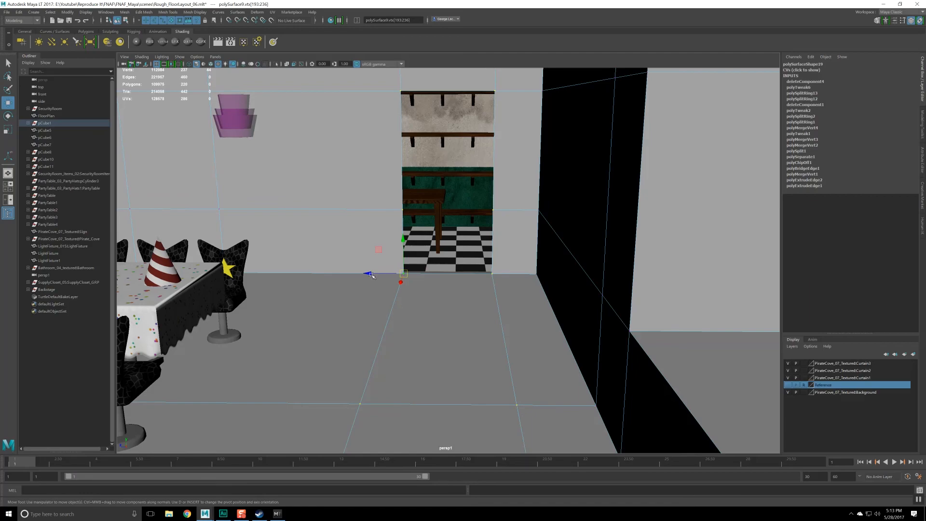
left_click_drag(377, 274, 437, 281, "alt")
scroll(453, 275, "down", 3)
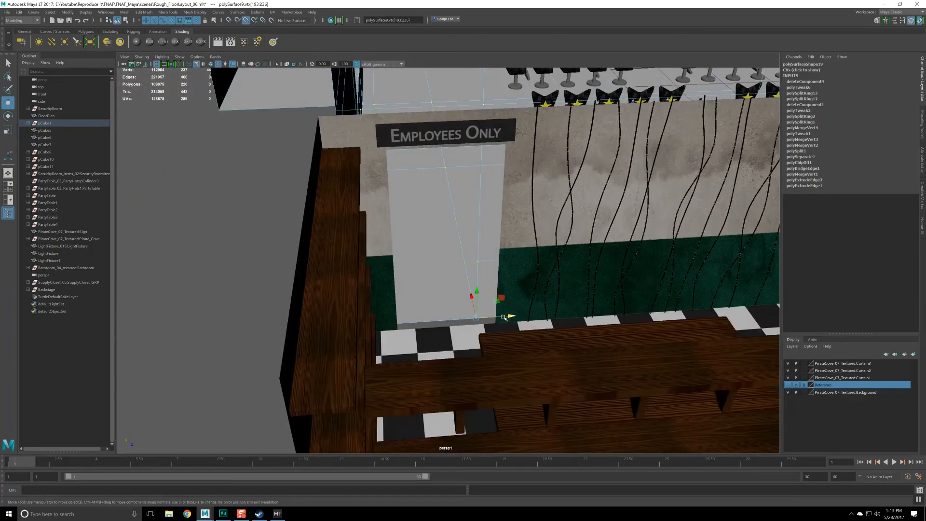
left_click_drag(498, 322, 337, 256, "alt")
scroll(527, 257, "up", 10)
middle_click_drag(337, 255, 443, 267, "alt")
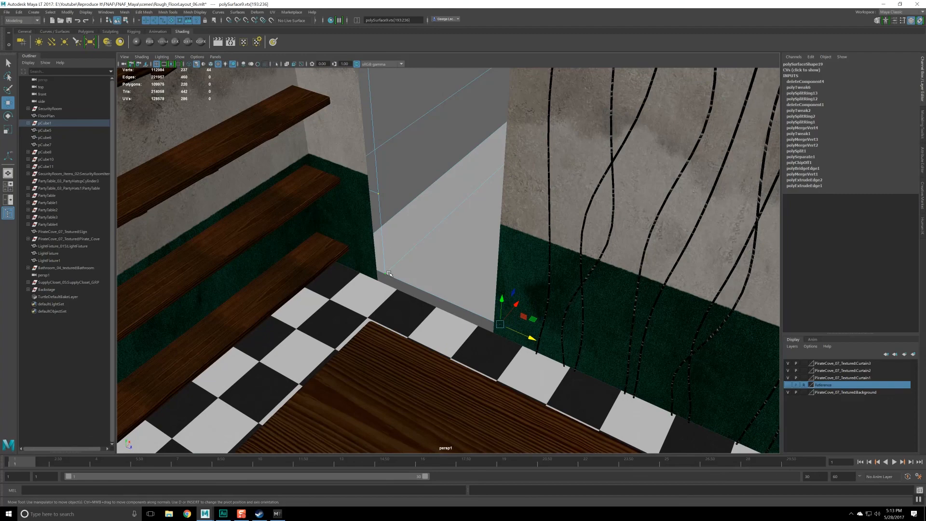
scroll(401, 267, "down", 5)
key("F8")
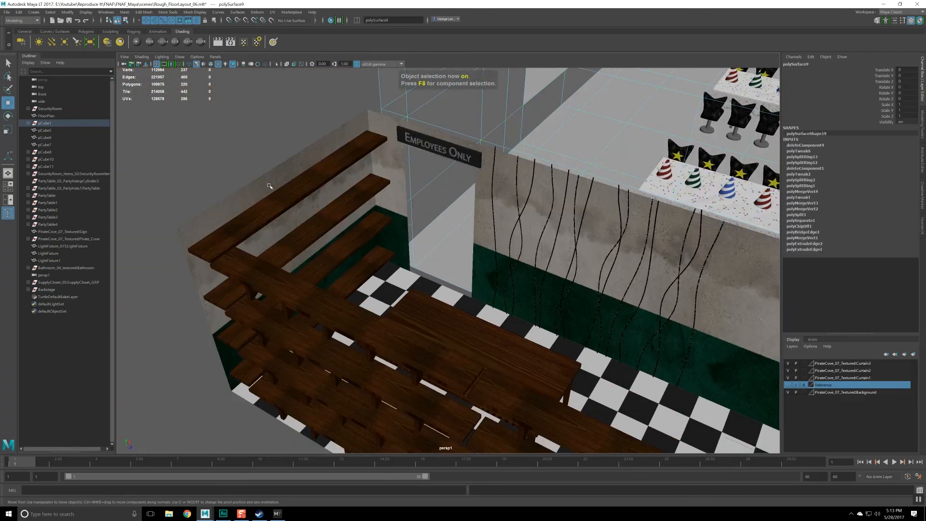
Step: Examine the placed backstage room up close and within the complete restaurant floor layout
left_click(269, 186)
key("f")
left_click_drag(463, 251, 489, 260, "alt")
left_click(339, 204)
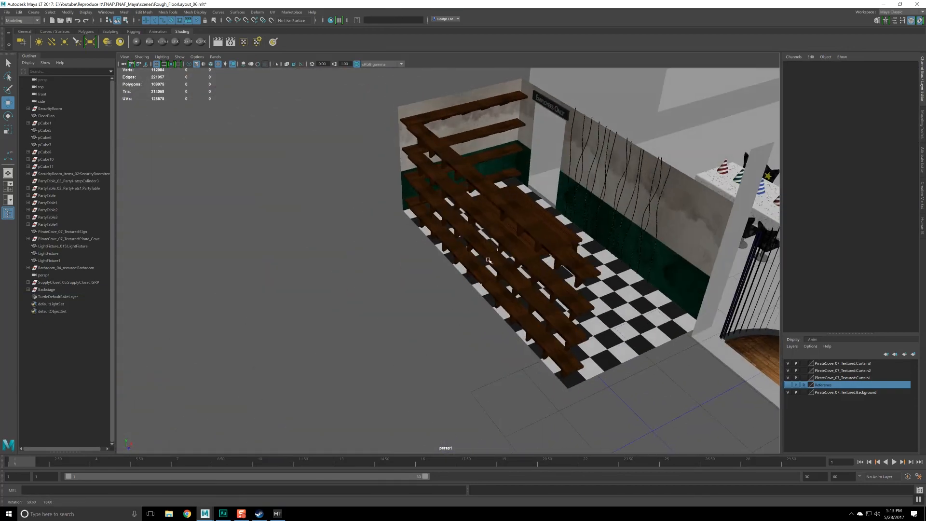
scroll(488, 259, "down", 3)
middle_click_drag(593, 251, 403, 246, "alt")
left_click_drag(402, 245, 357, 236, "alt")
middle_click_drag(357, 237, 493, 232, "alt")
right_click_drag(493, 232, 374, 252, "alt")
left_click_drag(374, 251, 336, 270, "alt")
left_click_drag(331, 236, 414, 220, "alt")
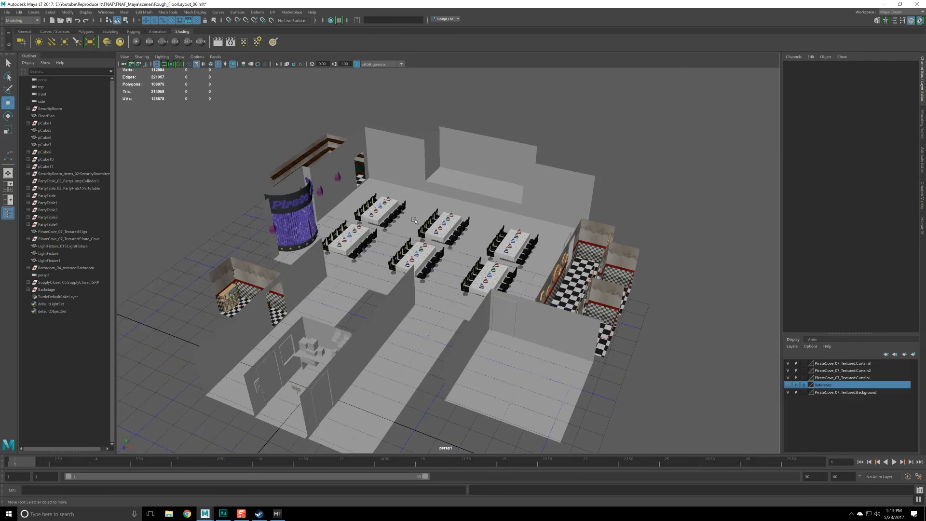
middle_click_drag(393, 240, 398, 213, "alt")
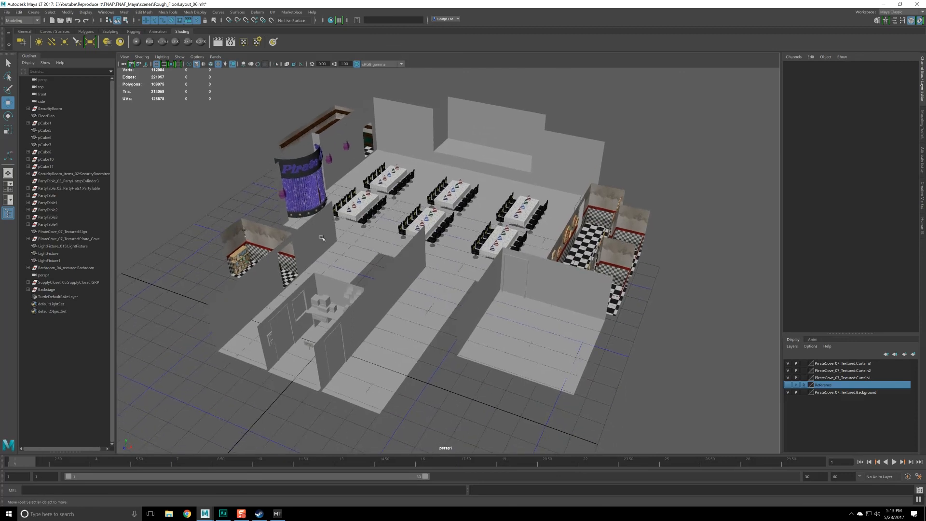